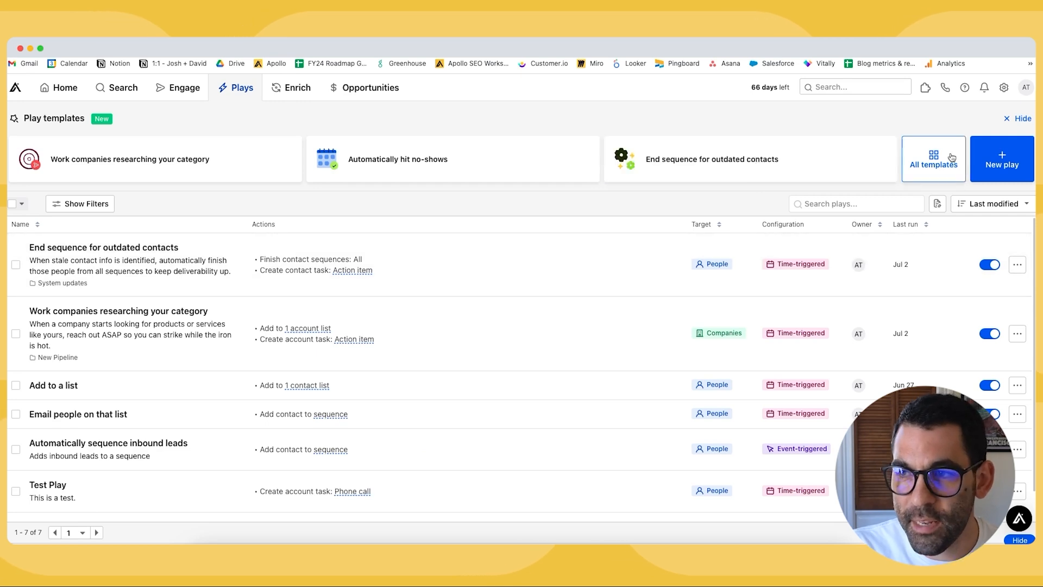
- Browse the full collection of play templates to see which ready-made plays are offered
{"action": "left_click", "coordinate": [934, 161]}
{"action": "scroll", "coordinate": [609, 252], "scroll_direction": "down", "scroll_amount": 5}
{"action": "scroll", "coordinate": [609, 253], "scroll_direction": "down", "scroll_amount": 10}
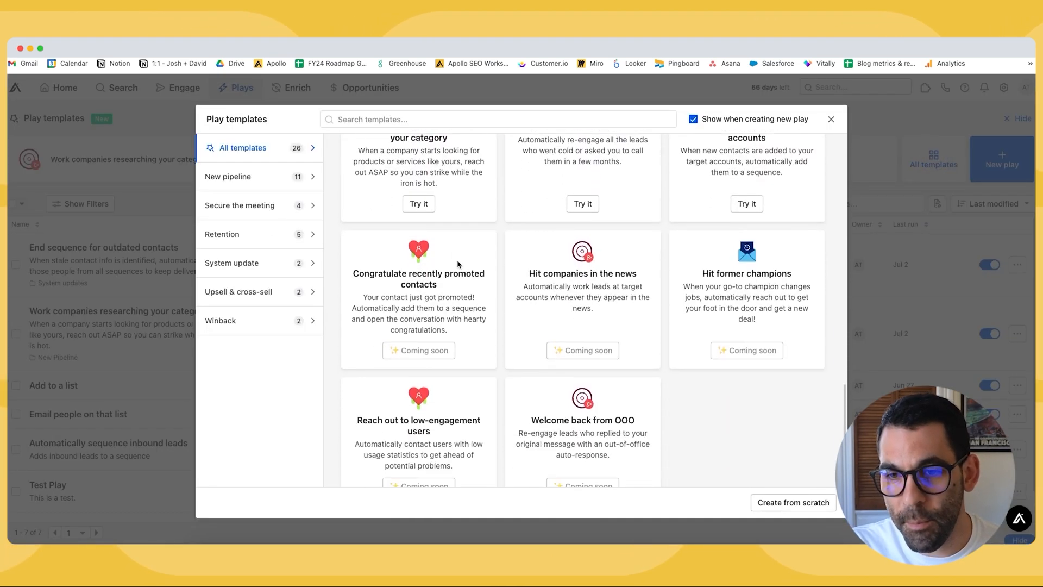
{"action": "scroll", "coordinate": [458, 260], "scroll_direction": "down", "scroll_amount": 2}
{"action": "scroll", "coordinate": [660, 237], "scroll_direction": "up", "scroll_amount": 10}
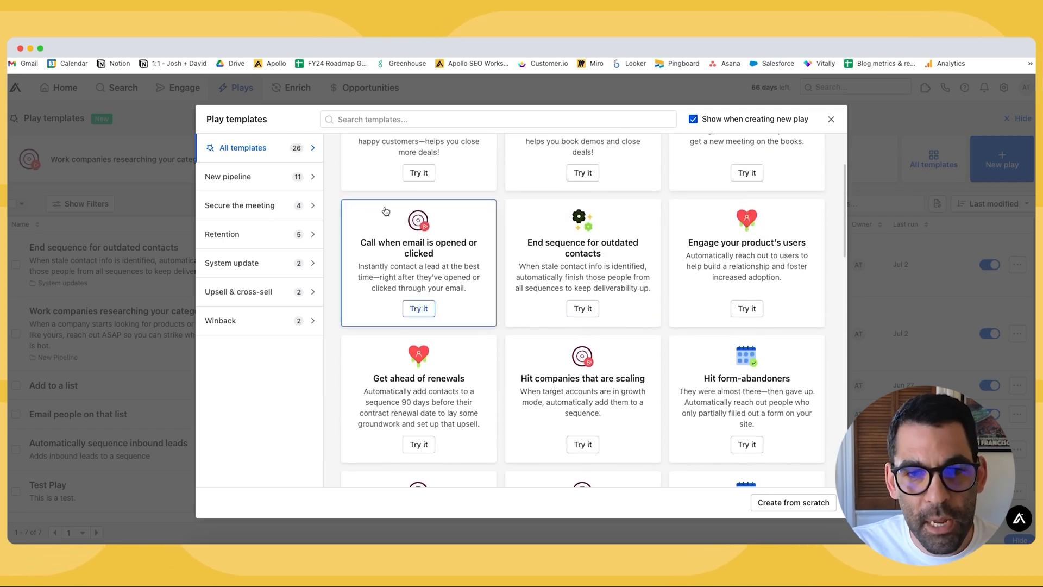
{"action": "scroll", "coordinate": [386, 217], "scroll_direction": "up", "scroll_amount": 3}
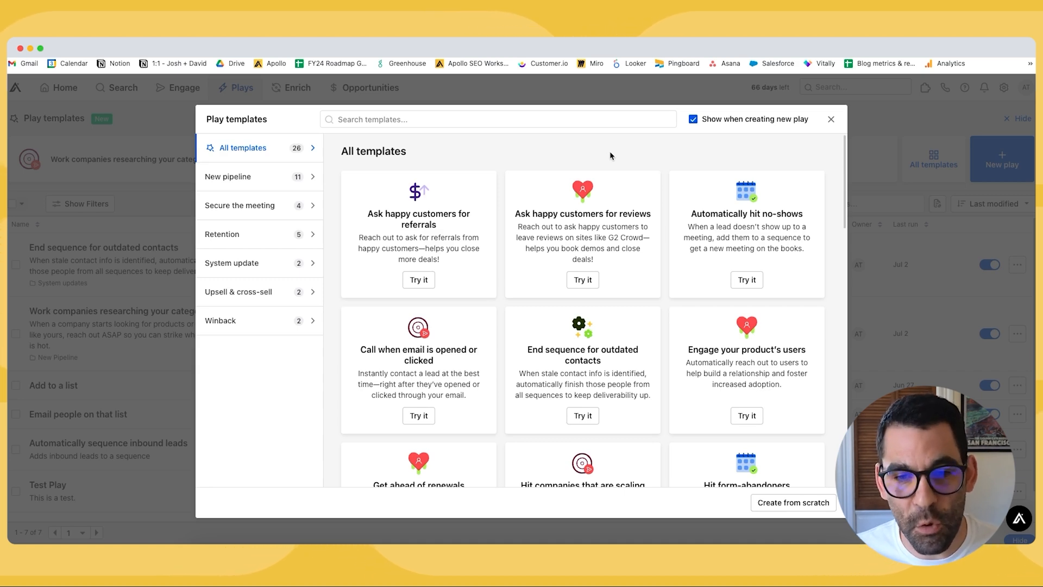
- Start a new play from scratch and set its target type to People
{"action": "left_click", "coordinate": [789, 501]}
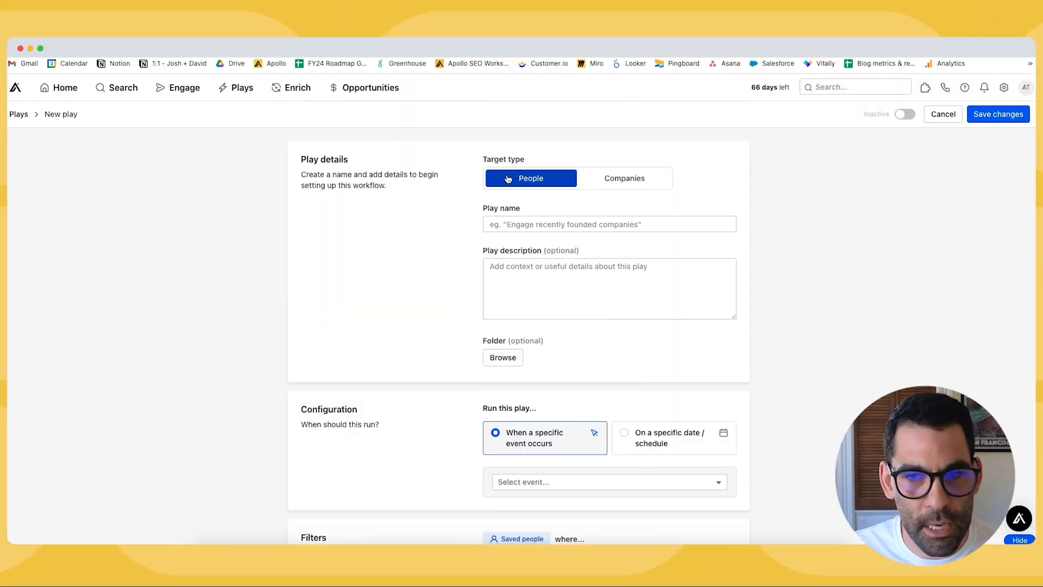
{"action": "left_click", "coordinate": [654, 178]}
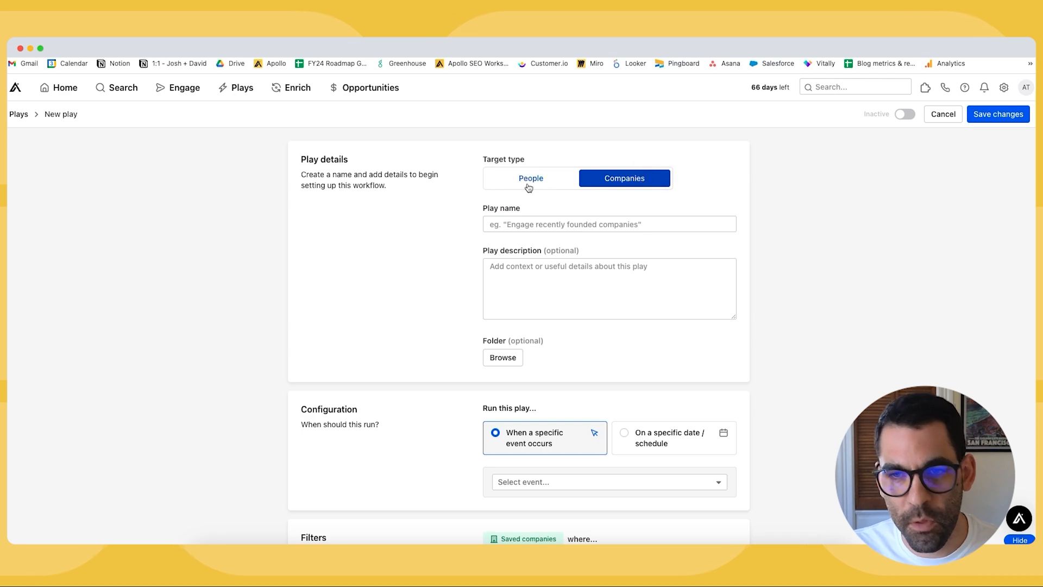
{"action": "left_click", "coordinate": [529, 184]}
{"action": "left_click", "coordinate": [645, 177]}
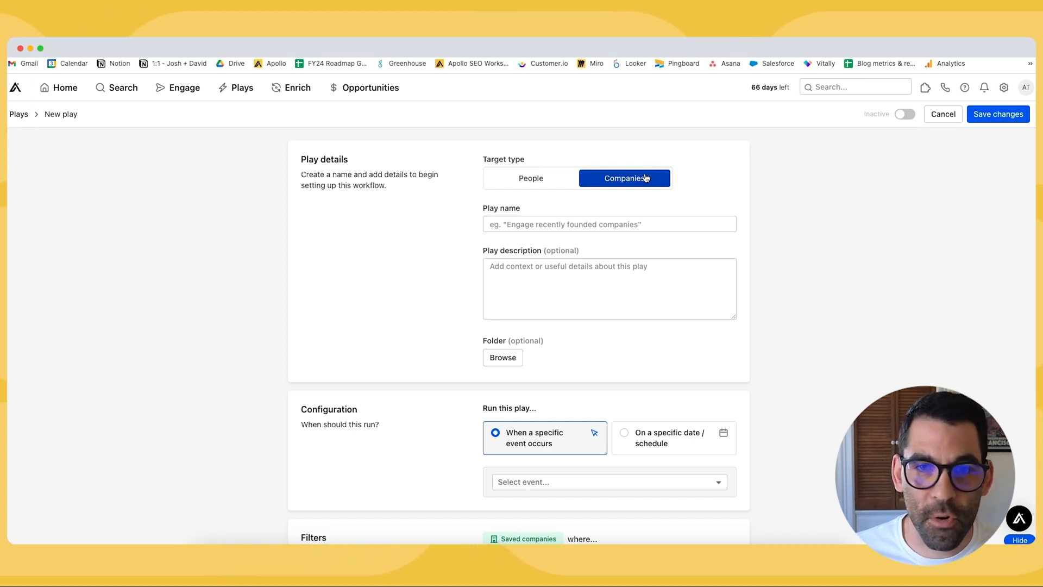
{"action": "left_click", "coordinate": [532, 178]}
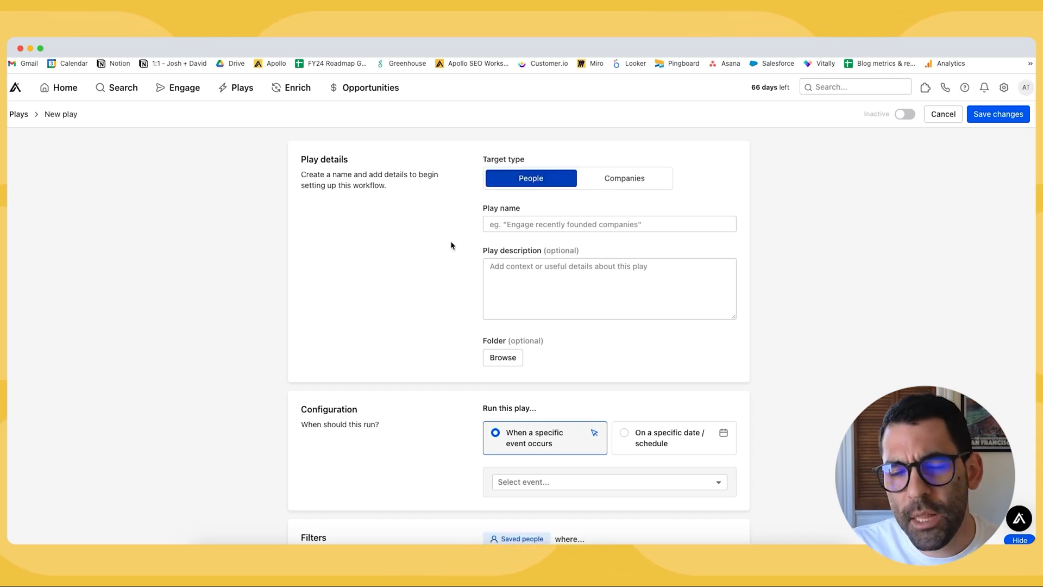
{"action": "scroll", "coordinate": [451, 245], "scroll_direction": "down", "scroll_amount": 2}
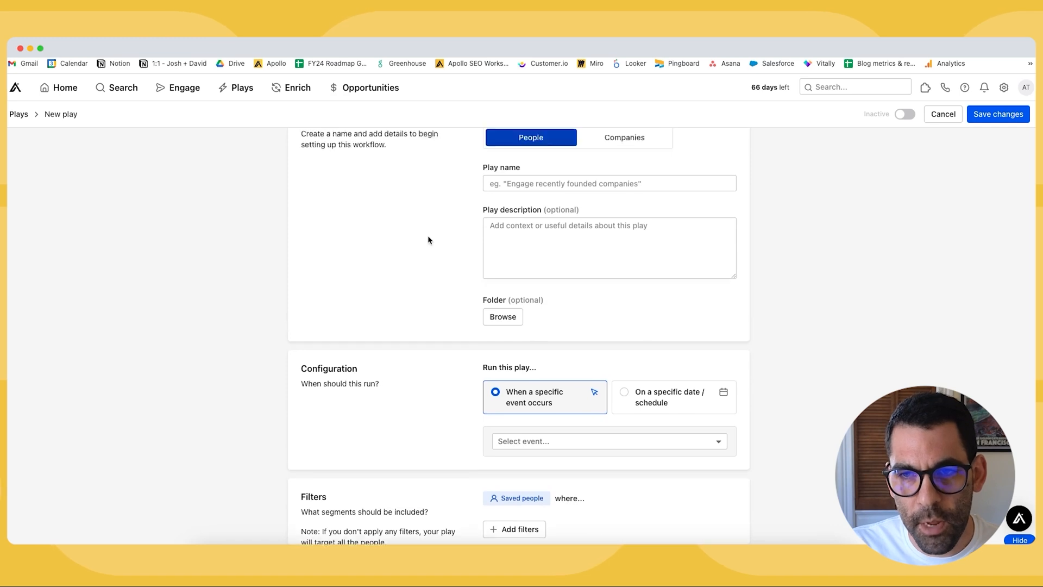
{"action": "scroll", "coordinate": [428, 239], "scroll_direction": "up", "scroll_amount": 2}
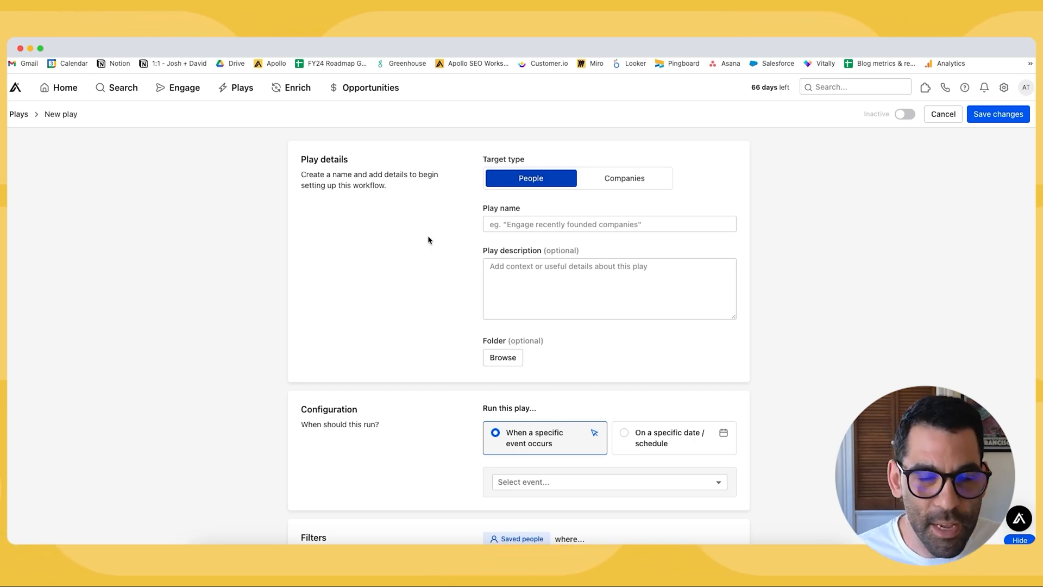
- Name the play "Inbound Demo Requestors" and describe it as "This play automatically adds inbound leads to a sequence."
{"action": "left_click", "coordinate": [542, 225]}
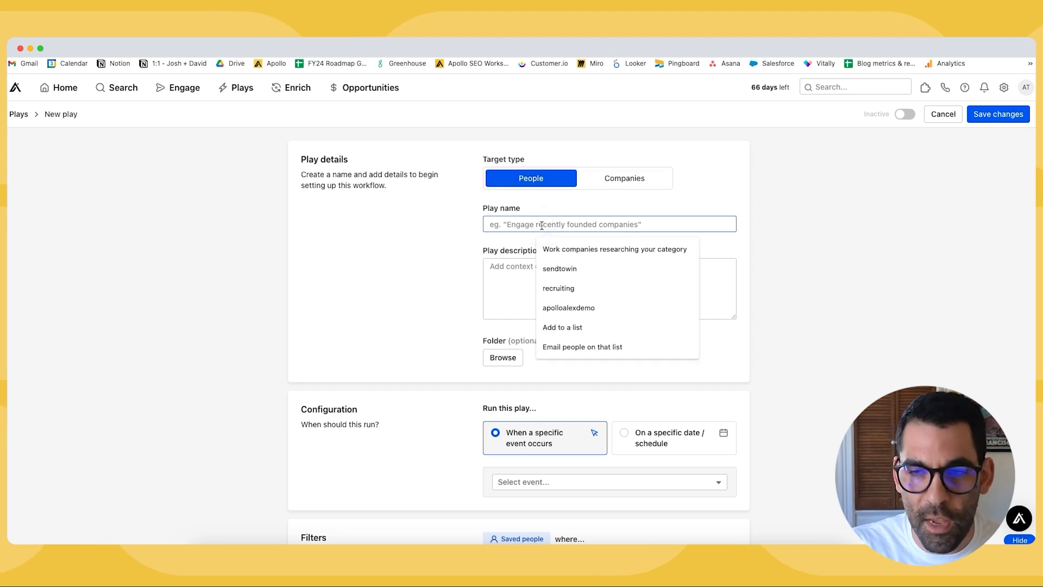
{"action": "type", "text": "Inbound Demo Requestors"}
{"action": "key", "text": "Tab"}
{"action": "type", "text": "This"}
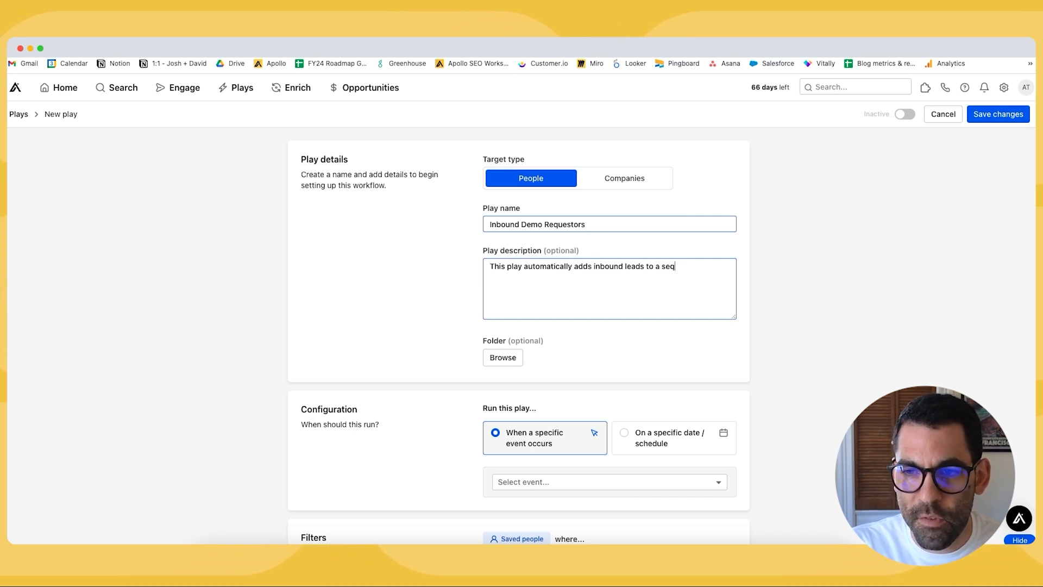
- Configure the play to run when a specific event occurs
{"action": "scroll", "coordinate": [438, 270], "scroll_direction": "down", "scroll_amount": 3}
{"action": "scroll", "coordinate": [419, 296], "scroll_direction": "down", "scroll_amount": 2}
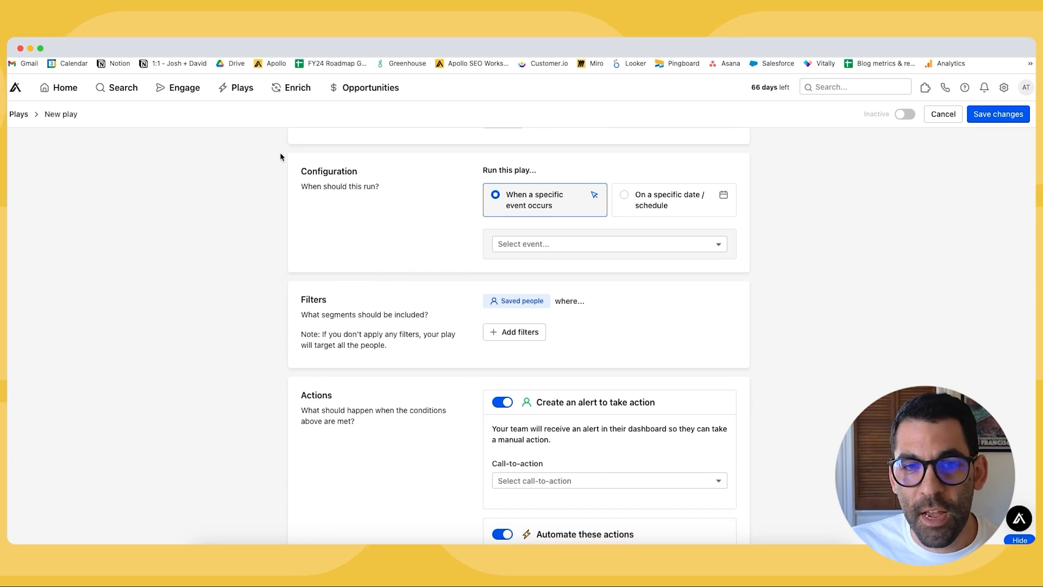
{"action": "left_click_drag", "start_coordinate": [278, 161], "coordinate": [401, 226]}
{"action": "left_click", "coordinate": [403, 225]}
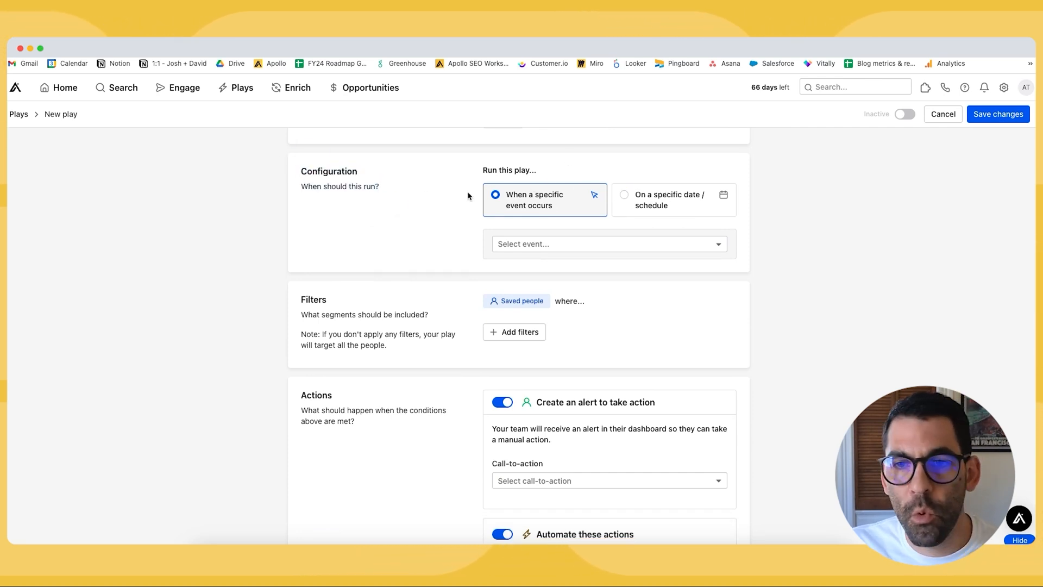
{"action": "scroll", "coordinate": [470, 198], "scroll_direction": "down", "scroll_amount": 1}
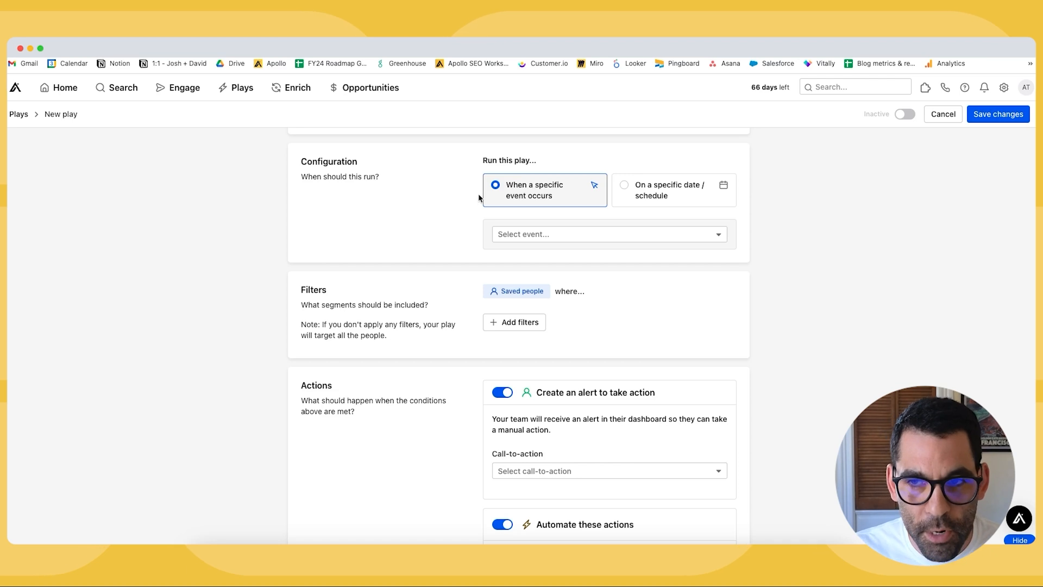
{"action": "left_click", "coordinate": [670, 184]}
{"action": "left_click", "coordinate": [522, 197]}
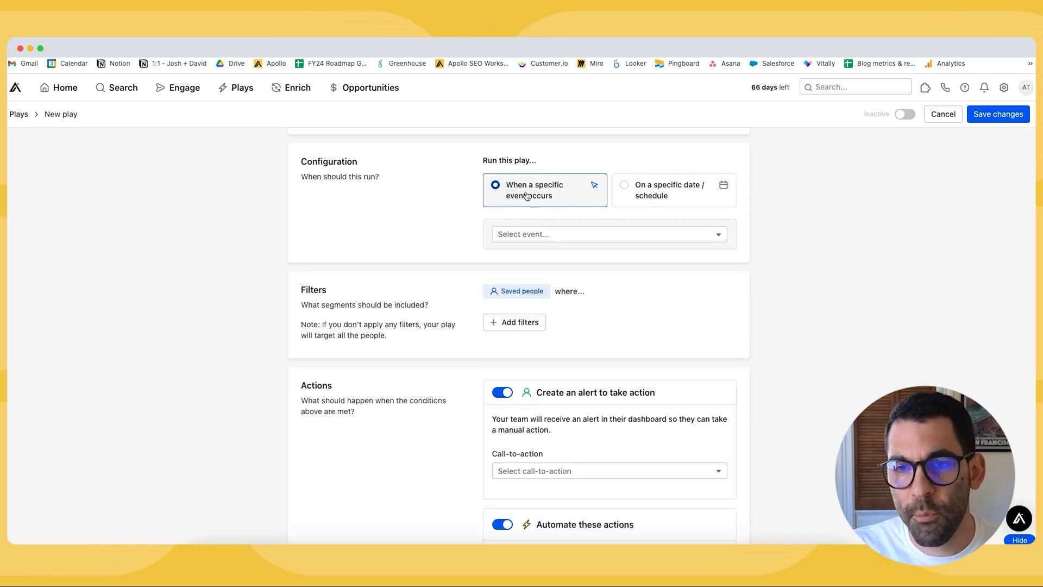
- Look through the available trigger events and choose Contact created for the play
{"action": "scroll", "coordinate": [554, 184], "scroll_direction": "down", "scroll_amount": 1}
{"action": "left_click", "coordinate": [555, 183]}
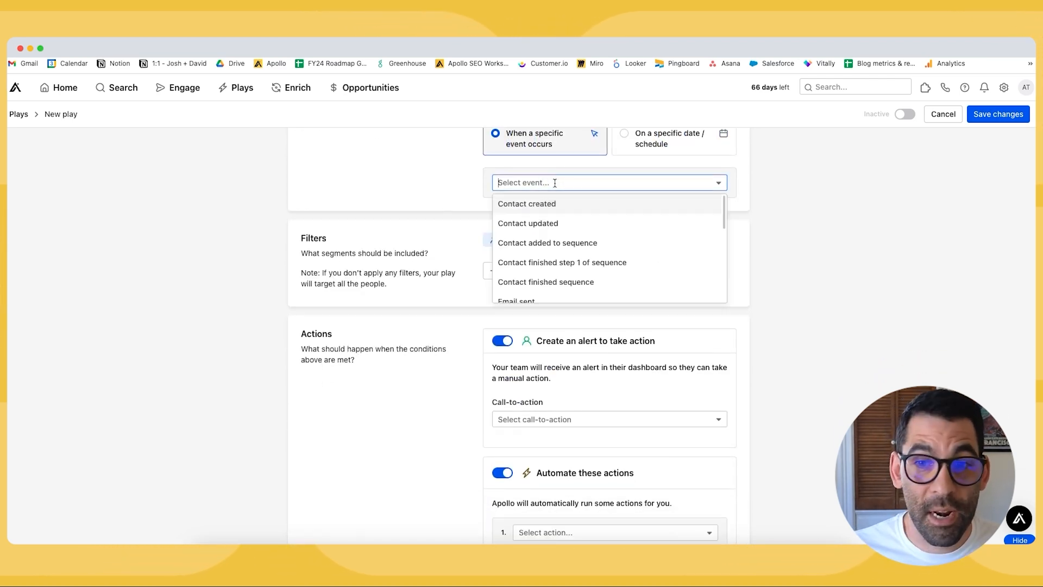
{"action": "scroll", "coordinate": [426, 215], "scroll_direction": "up", "scroll_amount": 1}
{"action": "scroll", "coordinate": [581, 289], "scroll_direction": "down", "scroll_amount": 8}
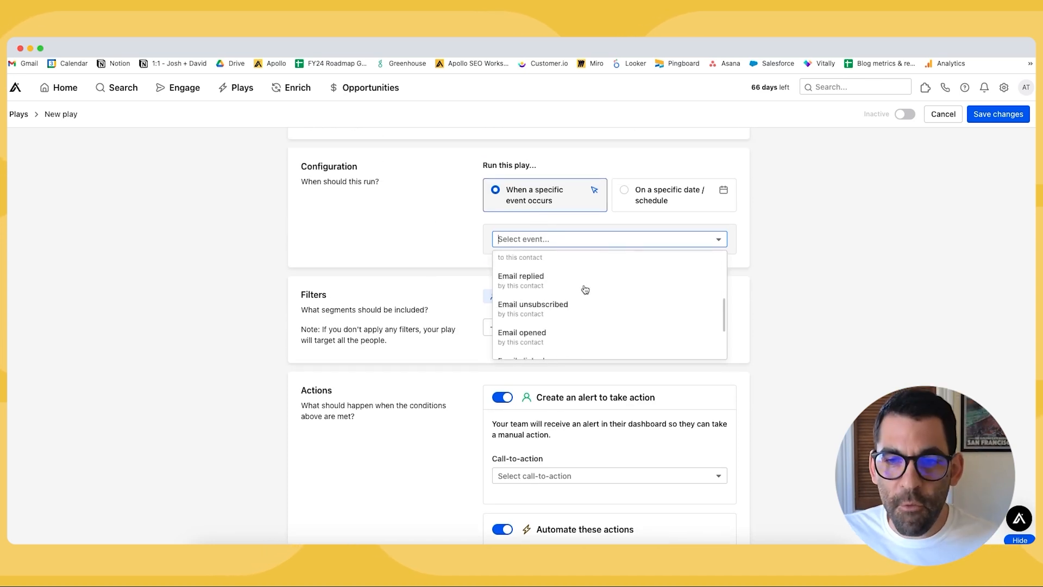
{"action": "scroll", "coordinate": [582, 333], "scroll_direction": "up", "scroll_amount": 5}
{"action": "scroll", "coordinate": [601, 282], "scroll_direction": "down", "scroll_amount": 1}
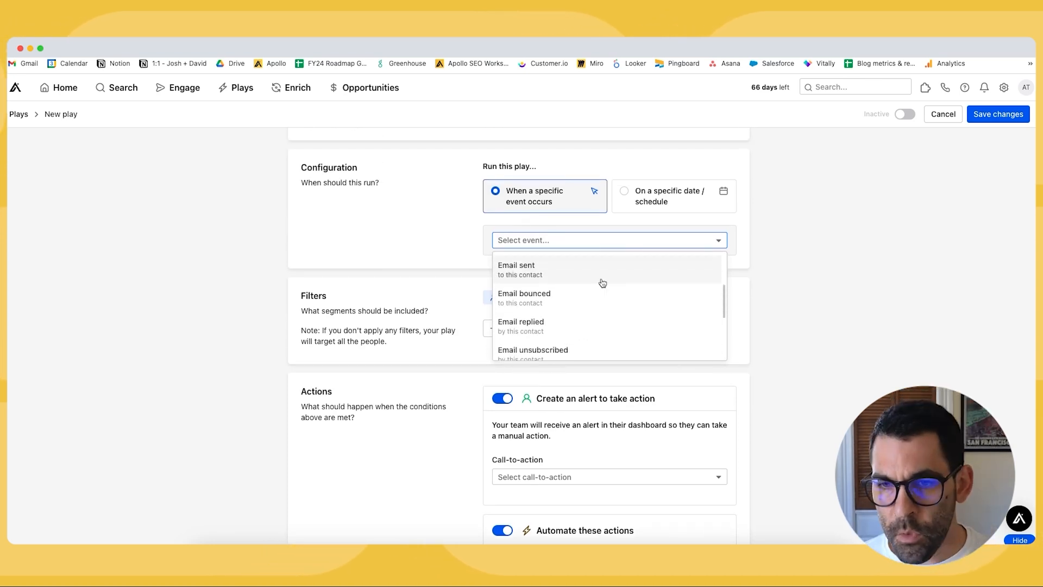
{"action": "scroll", "coordinate": [602, 283], "scroll_direction": "down", "scroll_amount": 3}
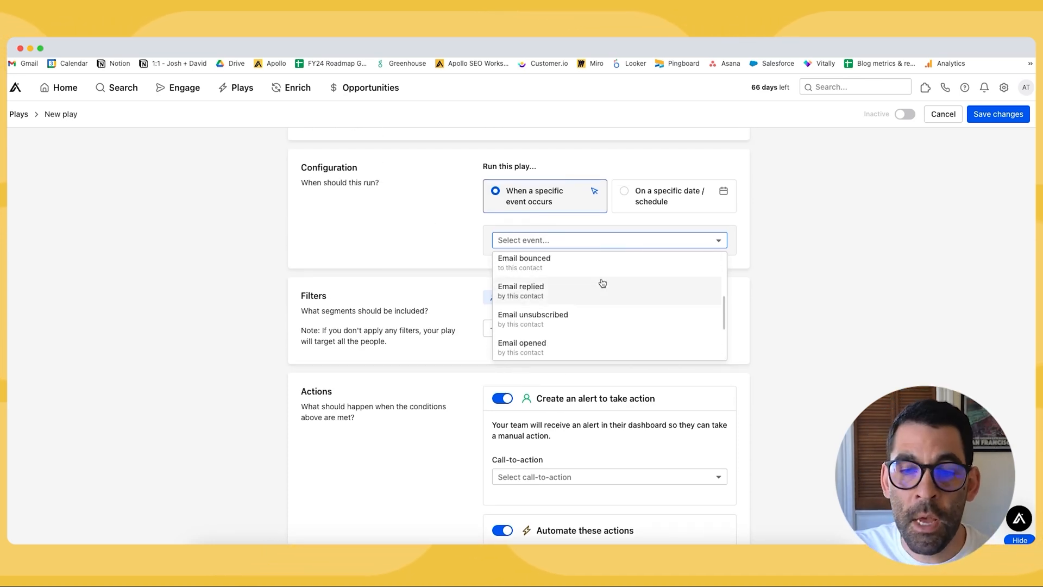
{"action": "scroll", "coordinate": [602, 289], "scroll_direction": "down", "scroll_amount": 1}
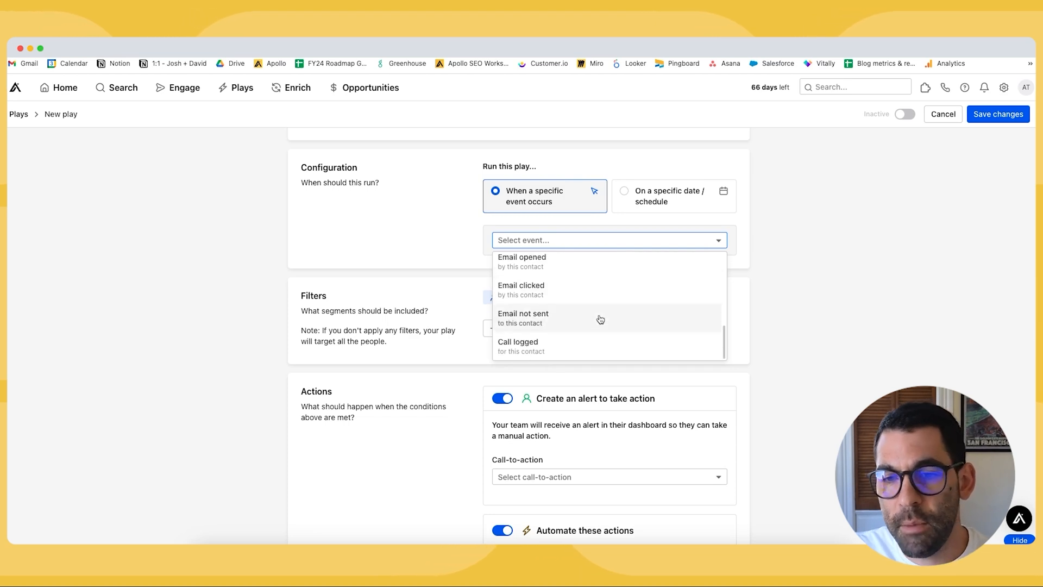
{"action": "scroll", "coordinate": [587, 293], "scroll_direction": "up", "scroll_amount": 1}
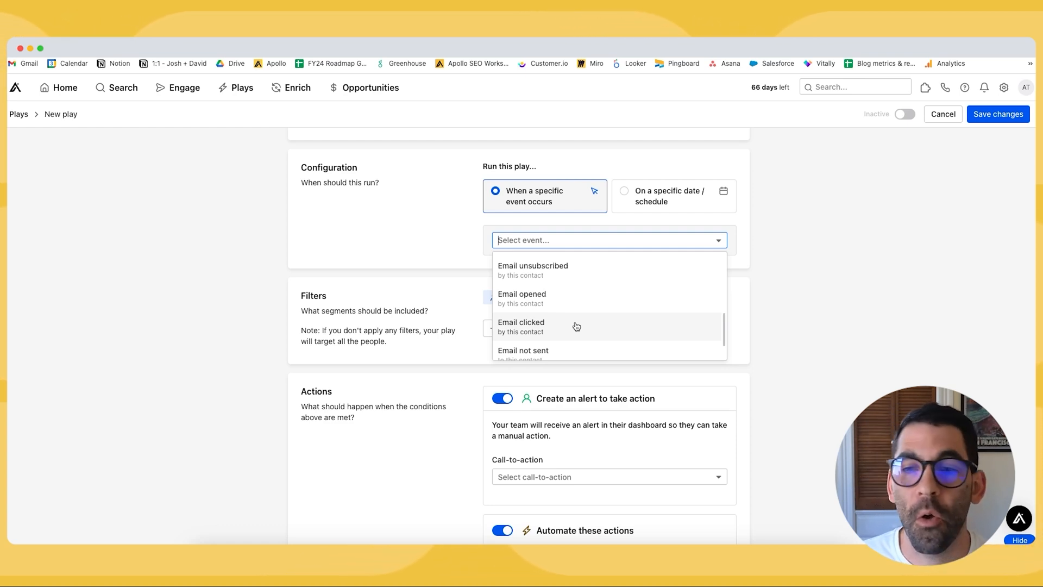
{"action": "scroll", "coordinate": [599, 279], "scroll_direction": "up", "scroll_amount": 1}
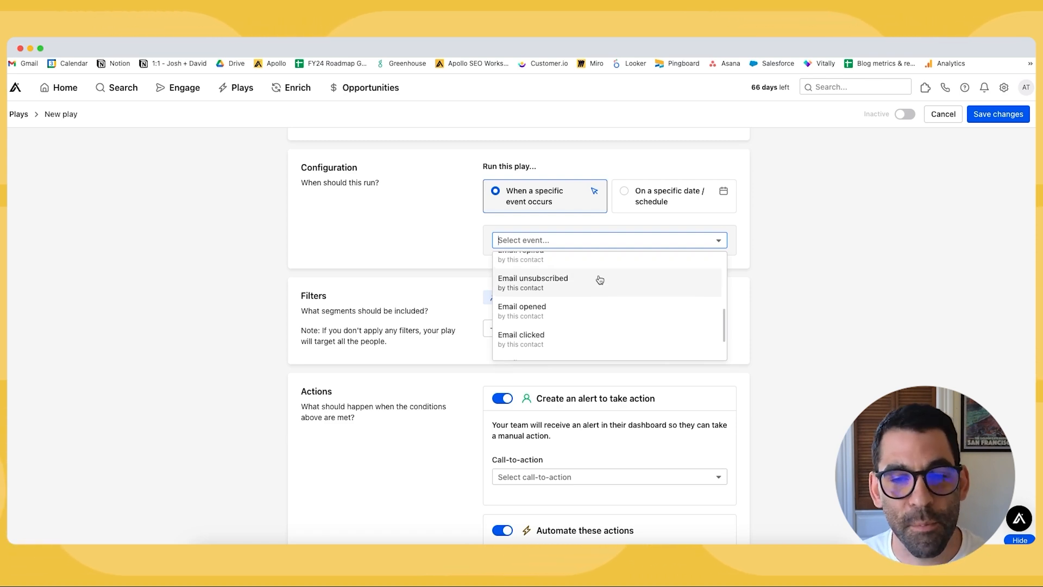
{"action": "scroll", "coordinate": [600, 279], "scroll_direction": "up", "scroll_amount": 5}
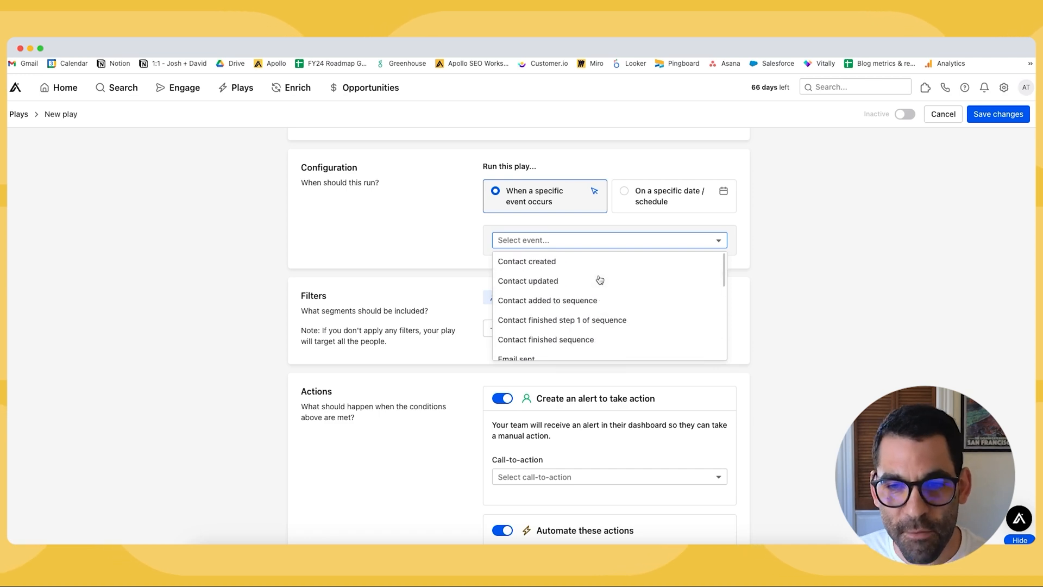
{"action": "scroll", "coordinate": [594, 303], "scroll_direction": "up", "scroll_amount": 1}
{"action": "scroll", "coordinate": [442, 273], "scroll_direction": "down", "scroll_amount": 1}
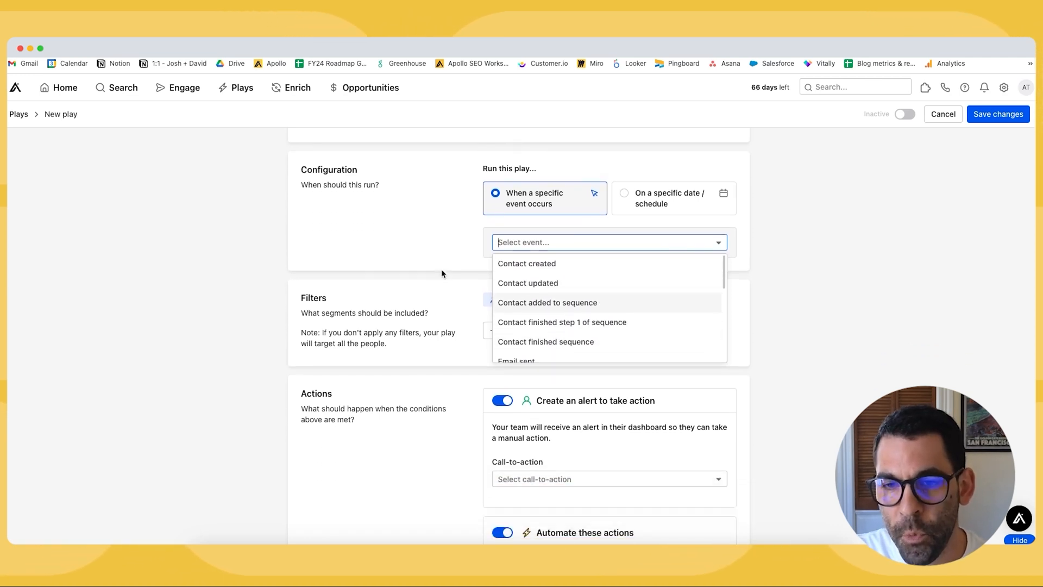
{"action": "left_click", "coordinate": [565, 254]}
{"action": "left_click", "coordinate": [395, 251]}
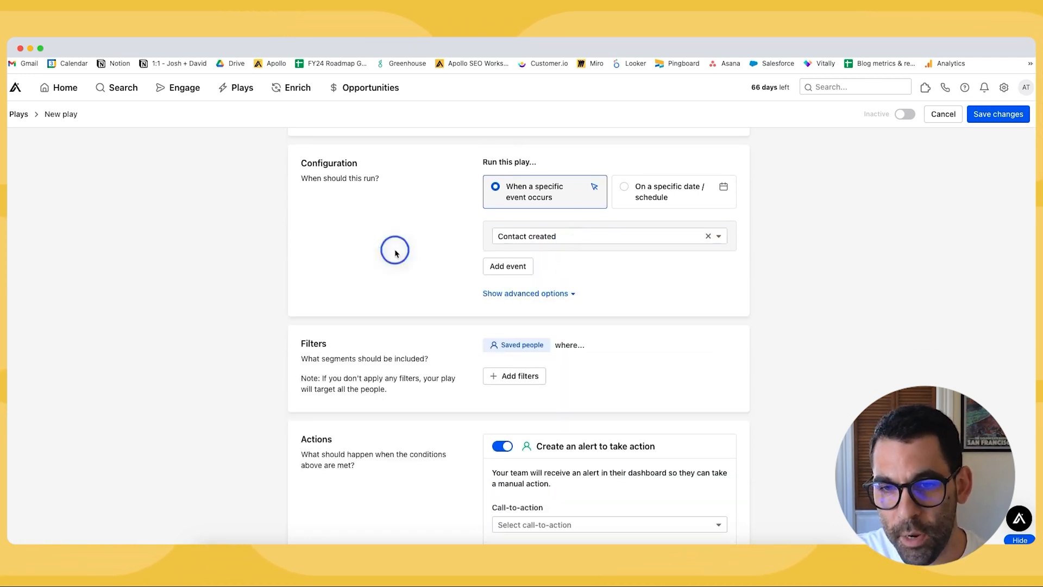
- Show the advanced options for how often the same person should be added to the play
{"action": "left_click", "coordinate": [526, 294]}
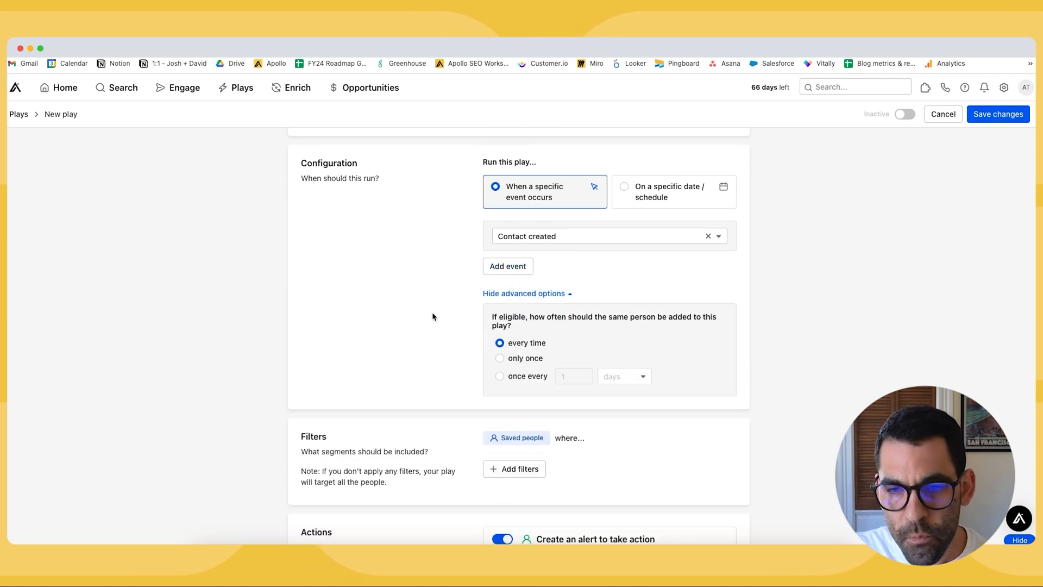
{"action": "scroll", "coordinate": [433, 317], "scroll_direction": "down", "scroll_amount": 1}
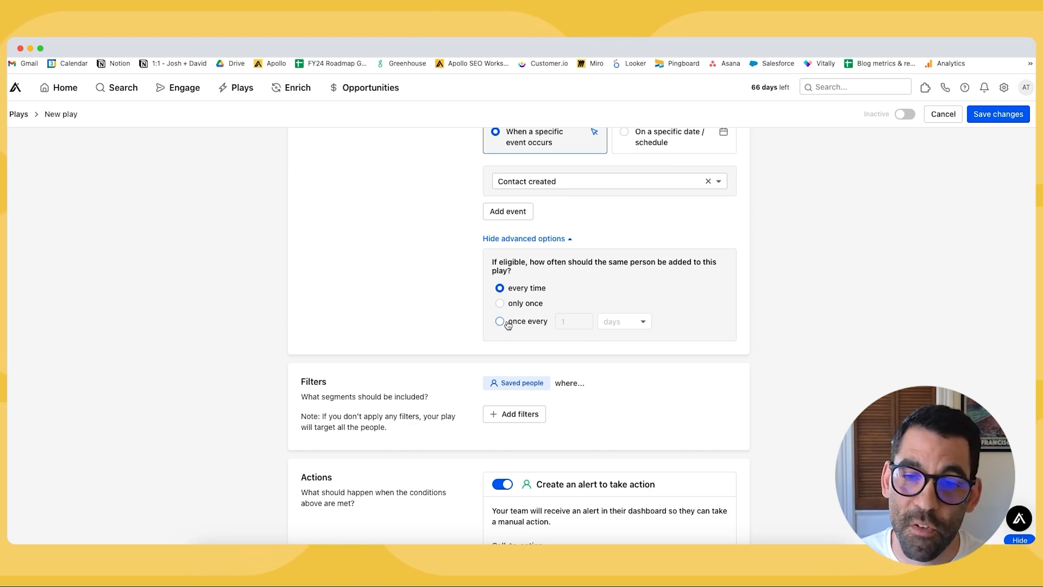
{"action": "scroll", "coordinate": [435, 269], "scroll_direction": "down", "scroll_amount": 2}
{"action": "scroll", "coordinate": [413, 245], "scroll_direction": "down", "scroll_amount": 3}
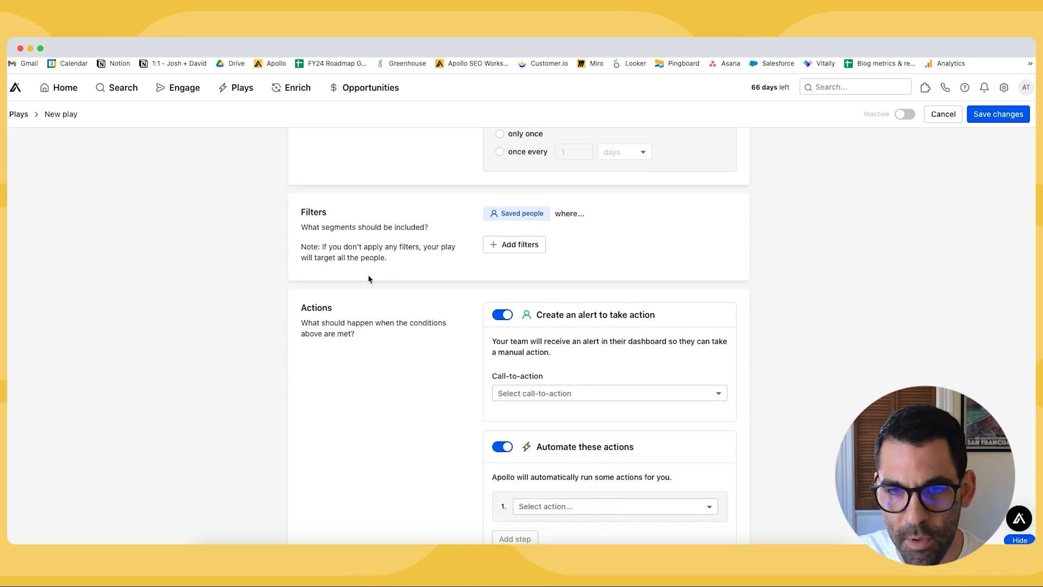
- Review the play's trigger configuration and the Filters section that defines which segments to include
{"action": "scroll", "coordinate": [410, 201], "scroll_direction": "down", "scroll_amount": 1}
{"action": "left_click_drag", "start_coordinate": [325, 168], "coordinate": [400, 224]}
{"action": "left_click", "coordinate": [400, 224]}
{"action": "scroll", "coordinate": [399, 224], "scroll_direction": "up", "scroll_amount": 7}
{"action": "scroll", "coordinate": [605, 249], "scroll_direction": "up", "scroll_amount": 3}
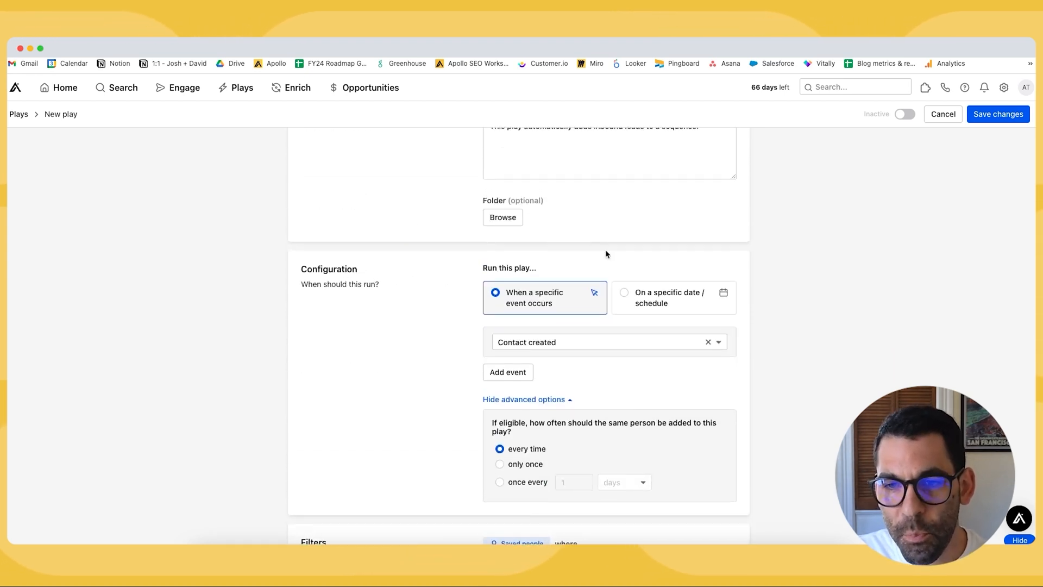
{"action": "scroll", "coordinate": [605, 250], "scroll_direction": "down", "scroll_amount": 5}
{"action": "scroll", "coordinate": [413, 289], "scroll_direction": "down", "scroll_amount": 4}
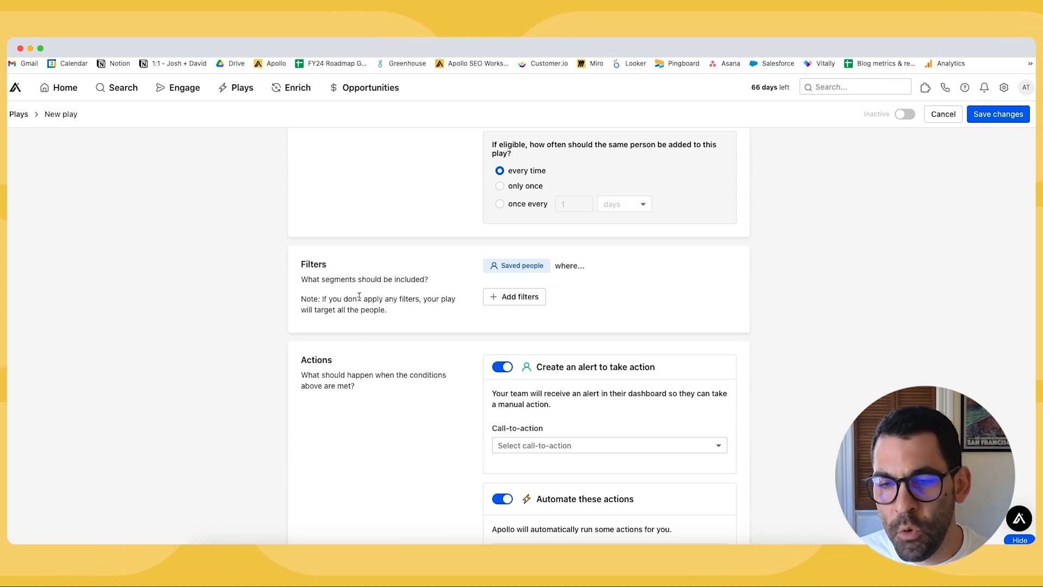
{"action": "scroll", "coordinate": [359, 296], "scroll_direction": "down", "scroll_amount": 2}
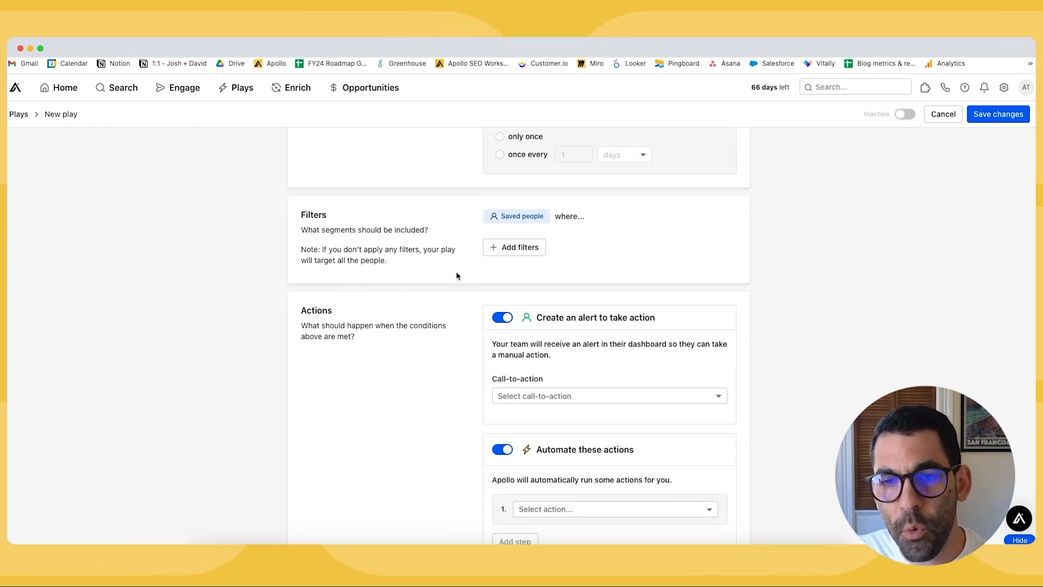
{"action": "left_click_drag", "start_coordinate": [425, 301], "coordinate": [380, 203]}
{"action": "left_click", "coordinate": [381, 205]}
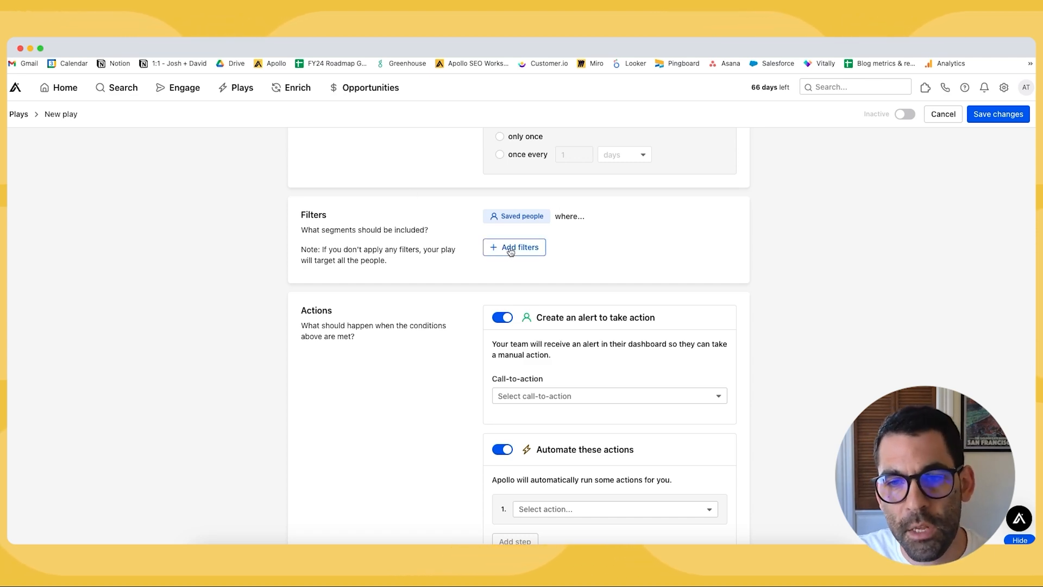
{"action": "left_click", "coordinate": [124, 91]}
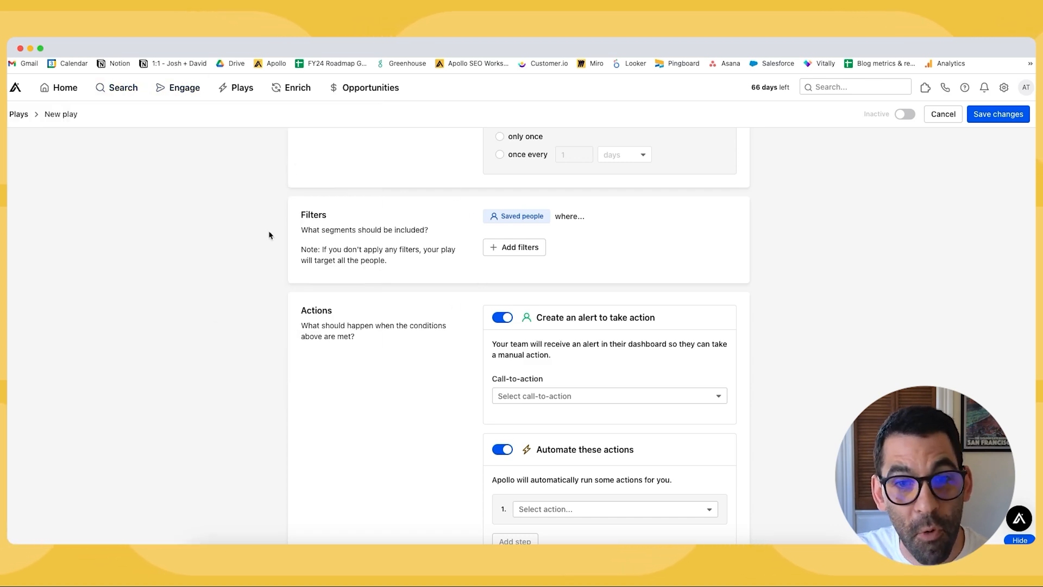
- Add a contact custom field filter on Lead Source to the play's people filters
{"action": "left_click", "coordinate": [507, 249]}
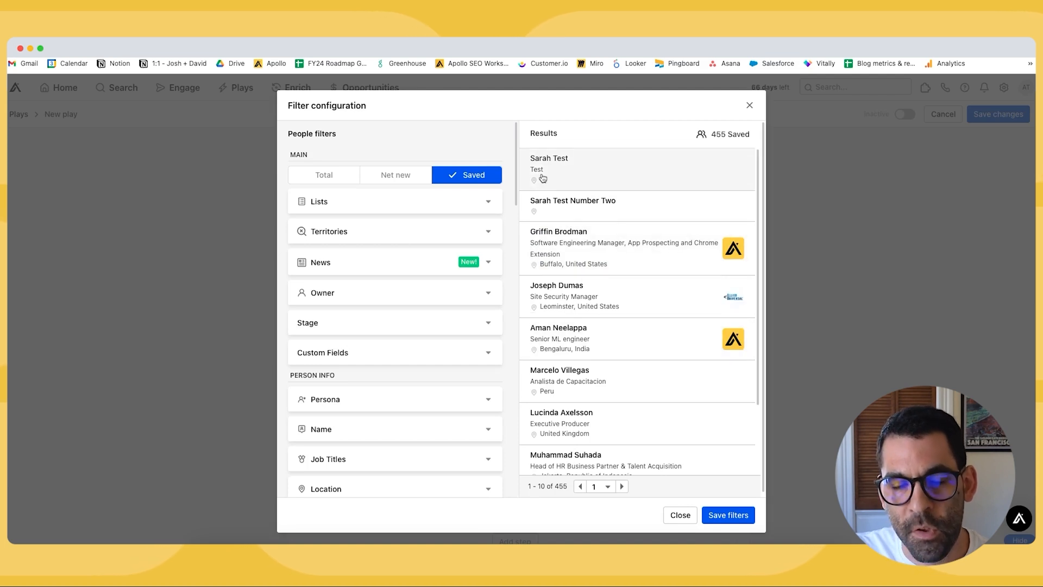
{"action": "scroll", "coordinate": [415, 231], "scroll_direction": "down", "scroll_amount": 1}
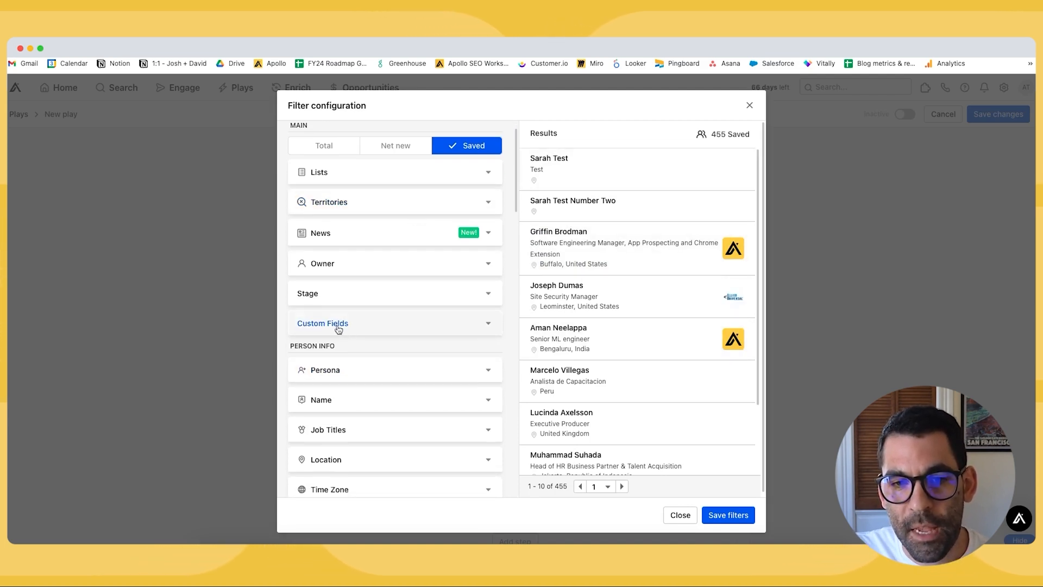
{"action": "left_click", "coordinate": [380, 324]}
{"action": "scroll", "coordinate": [402, 228], "scroll_direction": "down", "scroll_amount": 4}
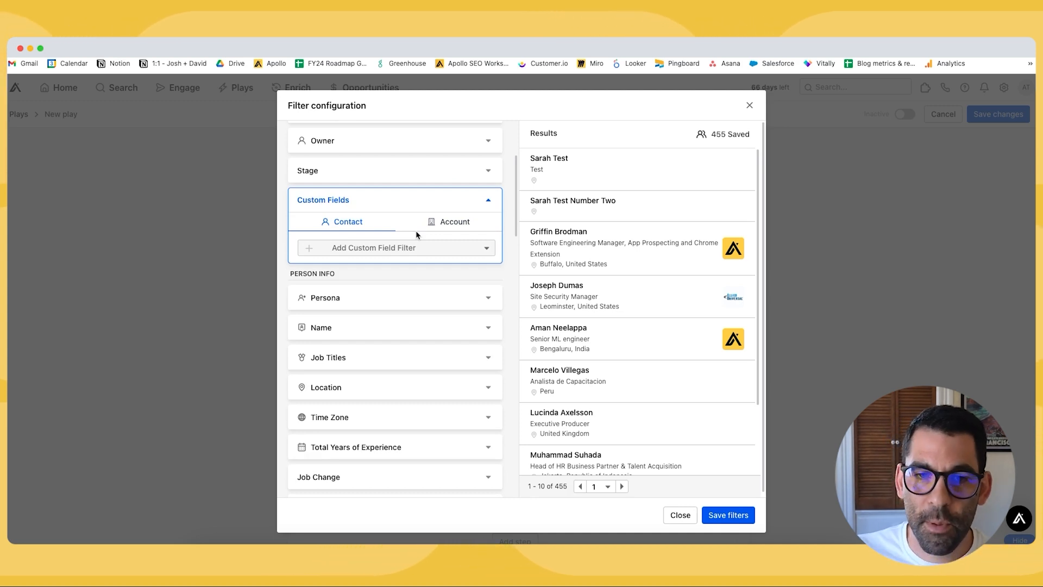
{"action": "left_click", "coordinate": [397, 250]}
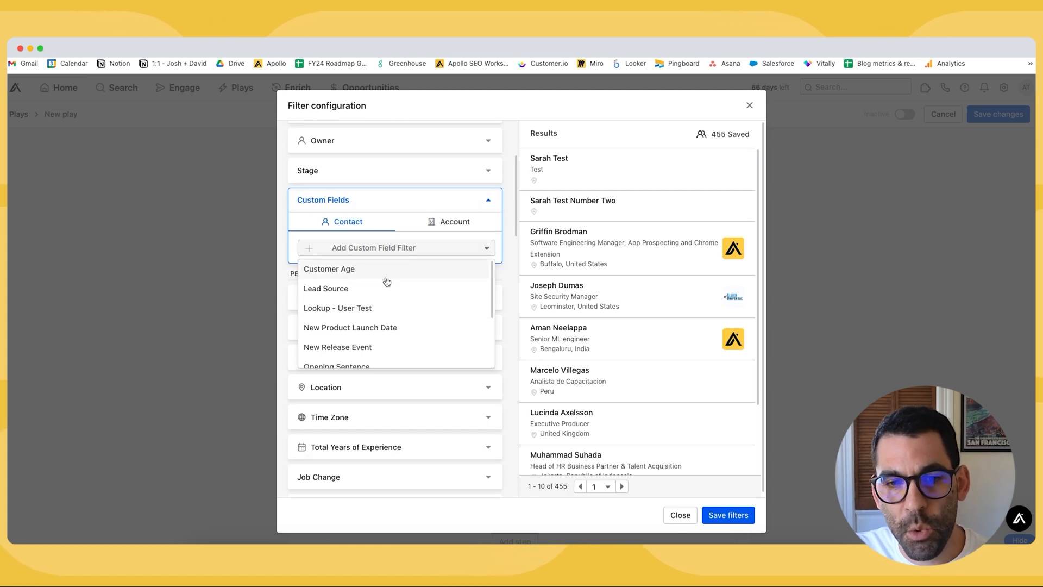
{"action": "scroll", "coordinate": [387, 281], "scroll_direction": "down", "scroll_amount": 3}
{"action": "scroll", "coordinate": [400, 319], "scroll_direction": "up", "scroll_amount": 3}
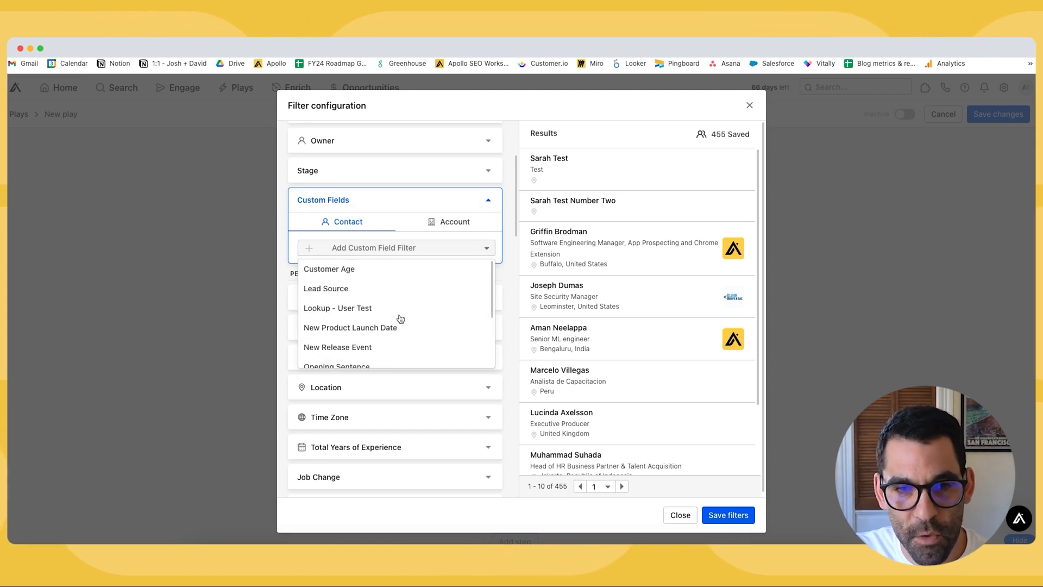
{"action": "left_click", "coordinate": [352, 293]}
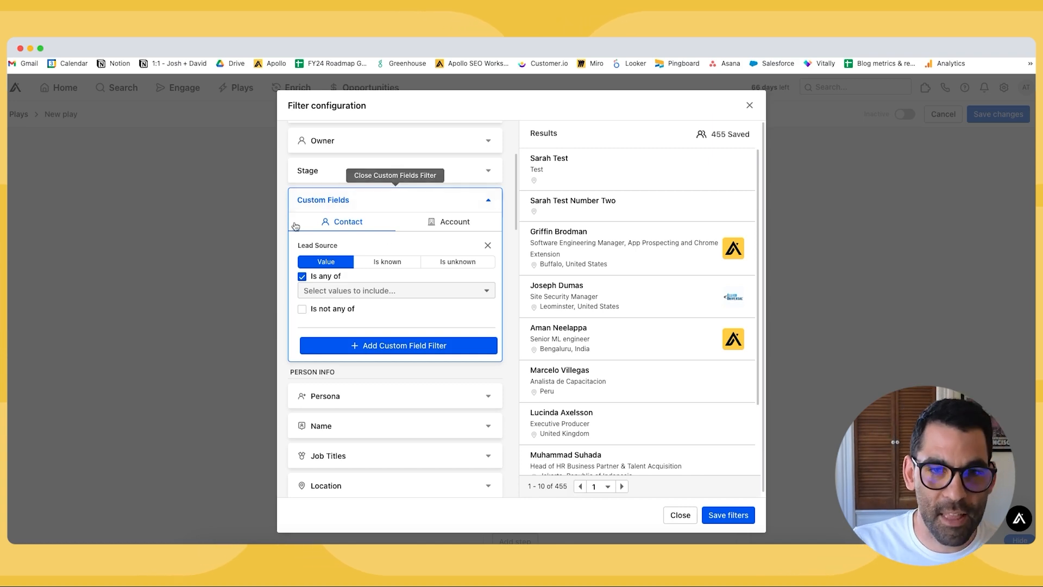
- Set the Lead Source filter to is any of Inbound and save the play's filters
{"action": "scroll", "coordinate": [427, 200], "scroll_direction": "down", "scroll_amount": 1}
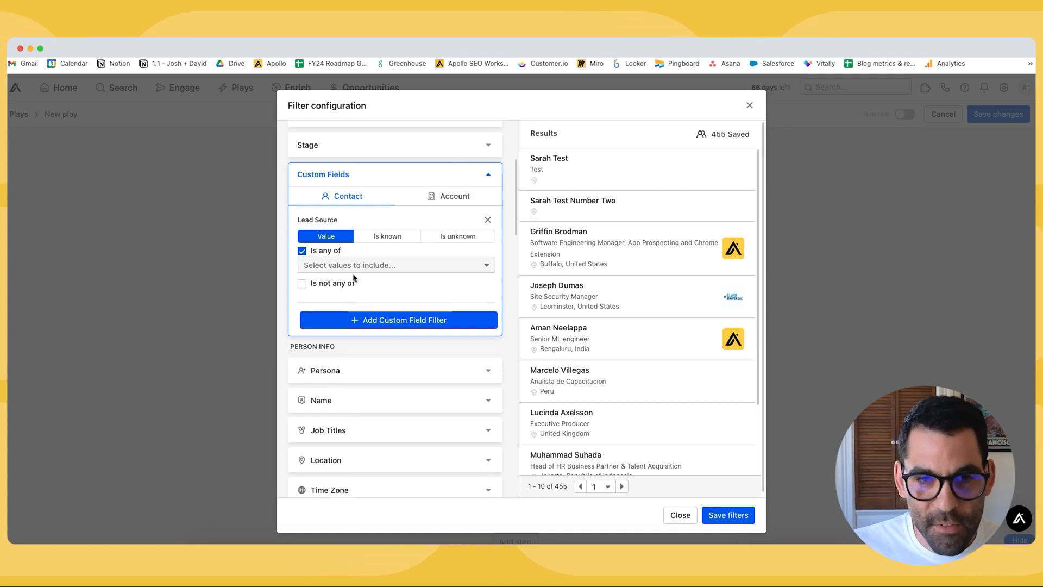
{"action": "left_click", "coordinate": [373, 264]}
{"action": "scroll", "coordinate": [389, 309], "scroll_direction": "down", "scroll_amount": 3}
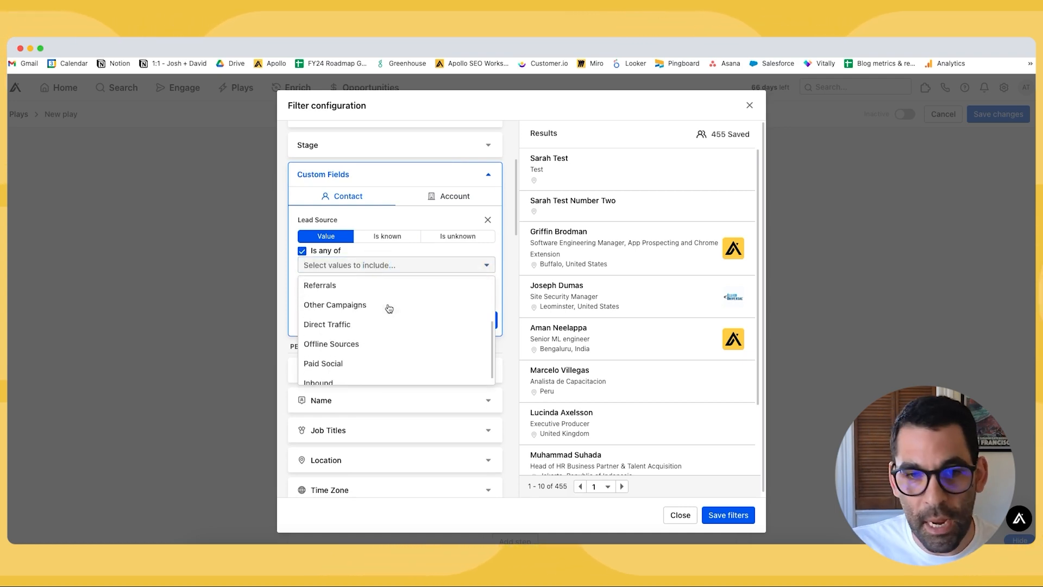
{"action": "scroll", "coordinate": [380, 348], "scroll_direction": "down", "scroll_amount": 1}
{"action": "left_click", "coordinate": [348, 375]}
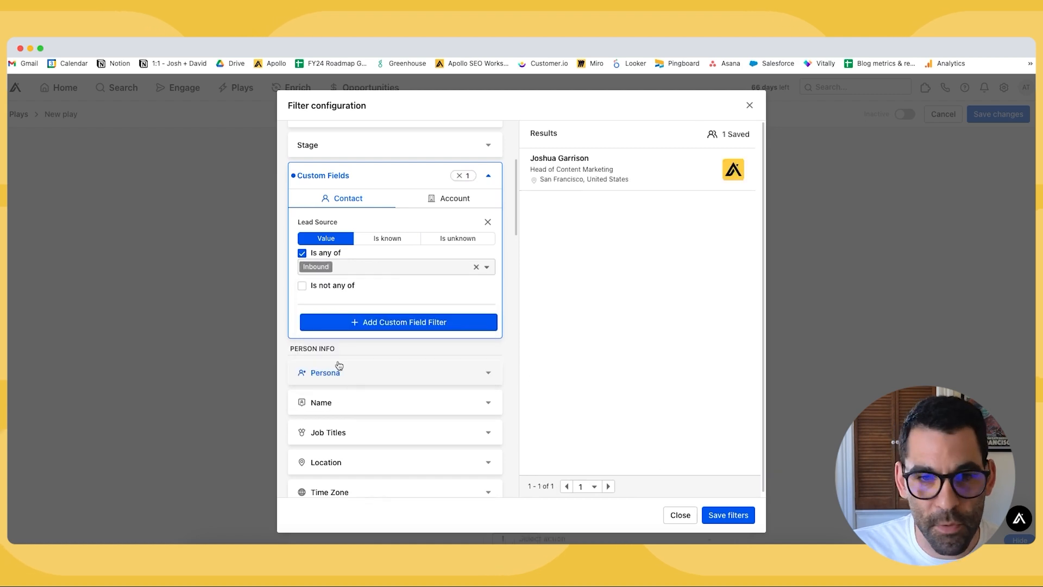
{"action": "scroll", "coordinate": [383, 259], "scroll_direction": "down", "scroll_amount": 1}
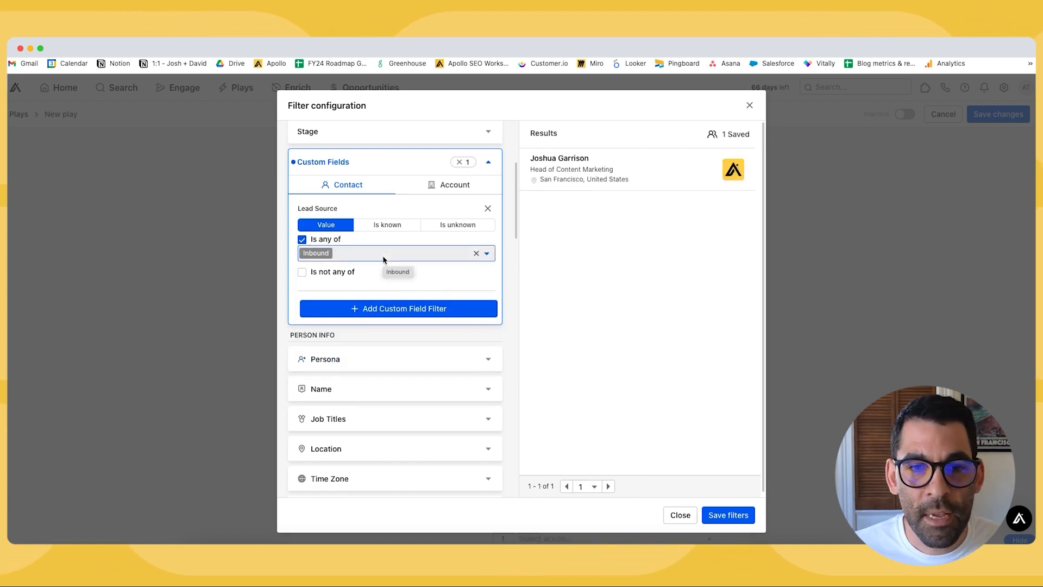
{"action": "left_click_drag", "start_coordinate": [587, 121], "coordinate": [645, 223]}
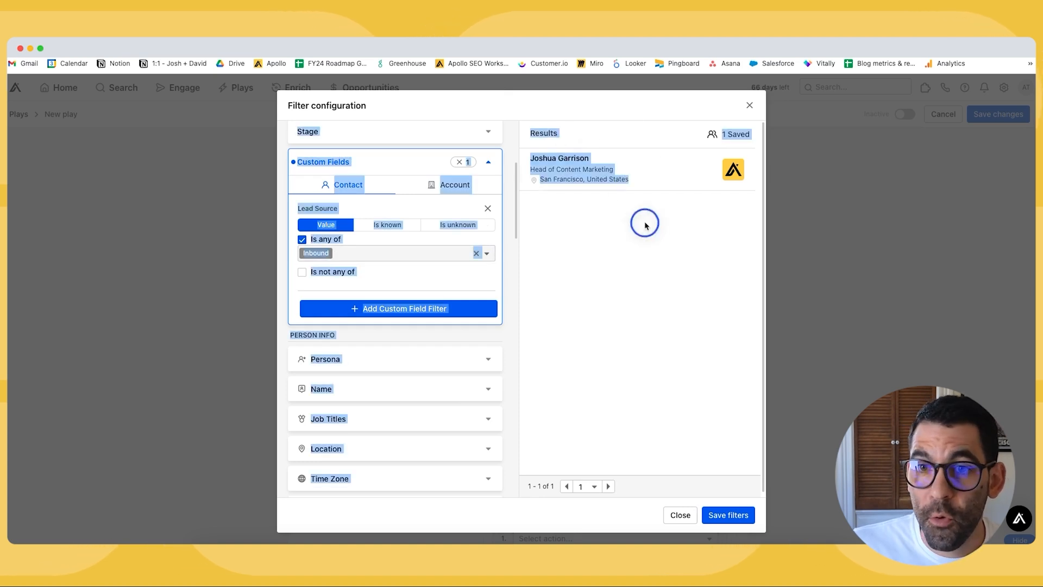
{"action": "left_click", "coordinate": [645, 223]}
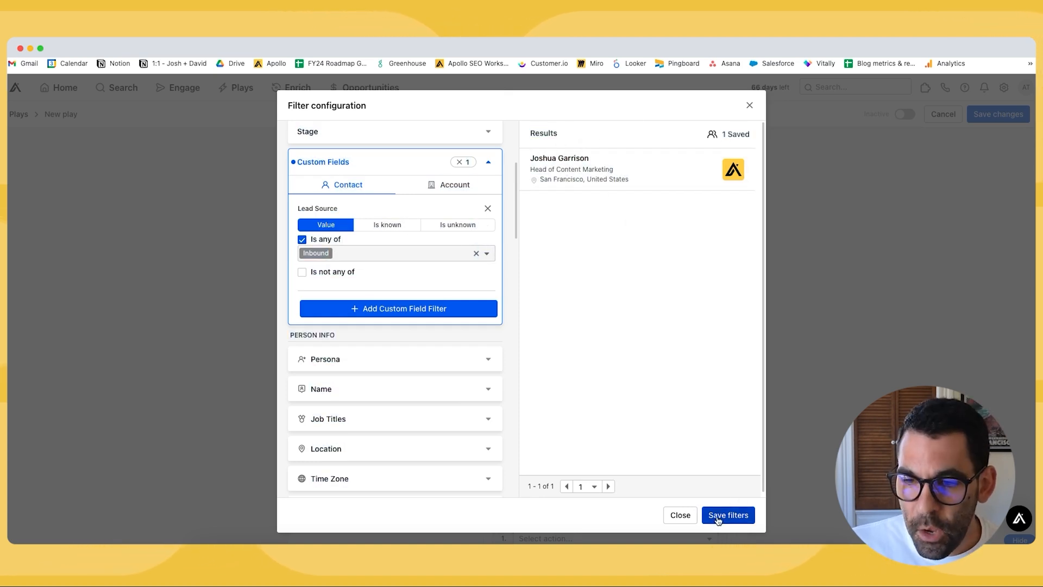
{"action": "left_click", "coordinate": [718, 519]}
- Review the play's details, trigger configuration and Lead Source filter down to the Actions section
{"action": "scroll", "coordinate": [475, 390], "scroll_direction": "up", "scroll_amount": 8}
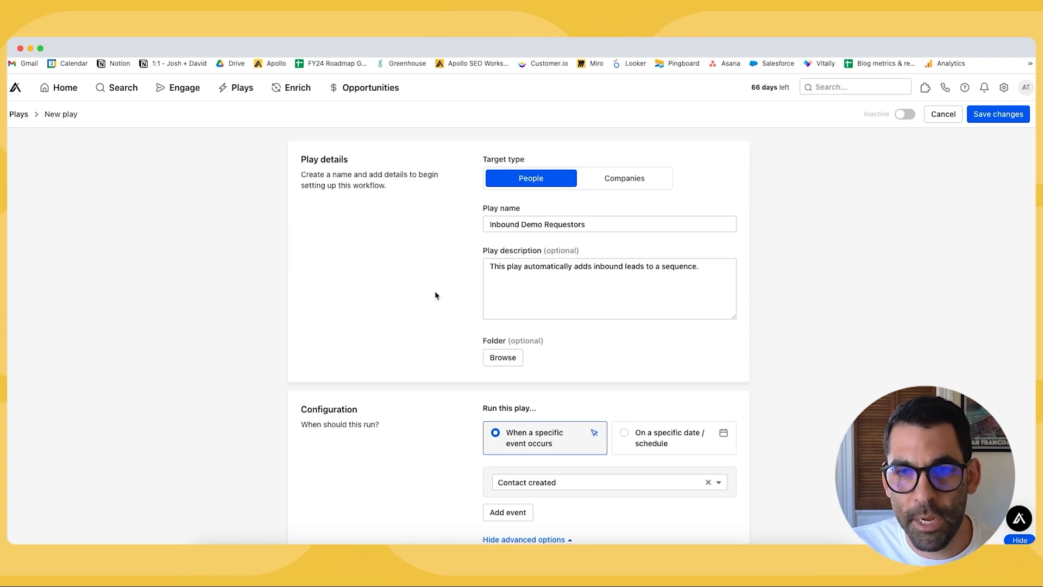
{"action": "scroll", "coordinate": [532, 196], "scroll_direction": "down", "scroll_amount": 3}
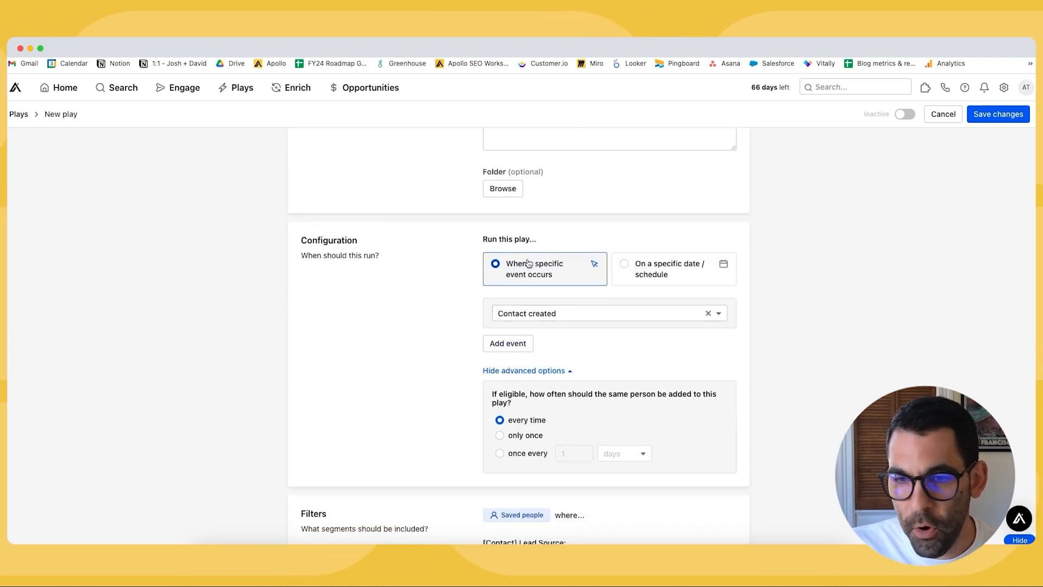
{"action": "scroll", "coordinate": [555, 326], "scroll_direction": "down", "scroll_amount": 5}
{"action": "scroll", "coordinate": [428, 353], "scroll_direction": "down", "scroll_amount": 1}
{"action": "left_click_drag", "start_coordinate": [545, 256], "coordinate": [459, 234]}
{"action": "left_click", "coordinate": [426, 294]}
{"action": "scroll", "coordinate": [426, 294], "scroll_direction": "down", "scroll_amount": 2}
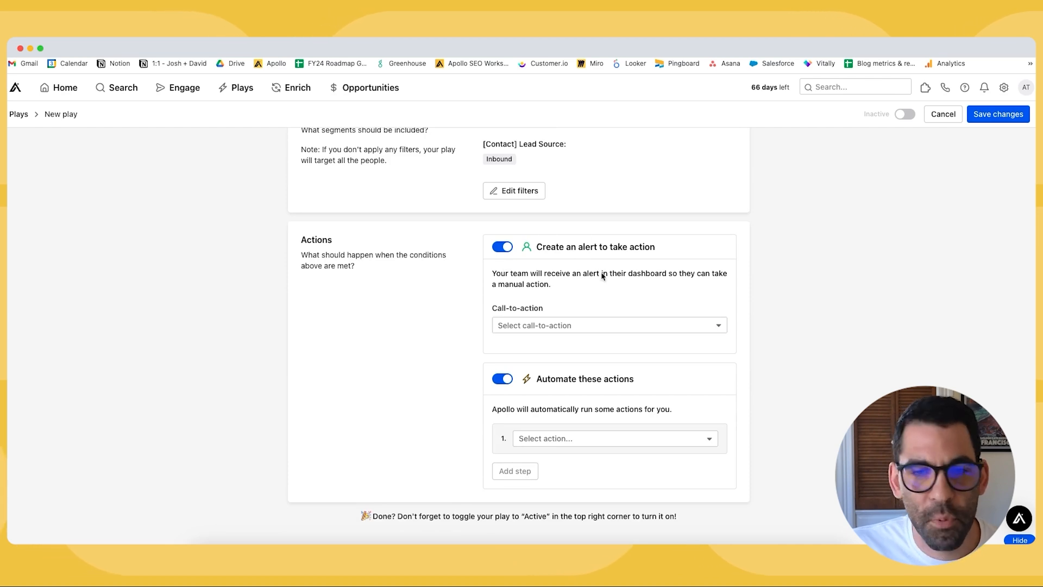
- Turn off the Create an alert to take action option in the play's actions
{"action": "left_click_drag", "start_coordinate": [538, 247], "coordinate": [691, 250]}
{"action": "left_click", "coordinate": [692, 250]}
{"action": "left_click", "coordinate": [500, 249]}
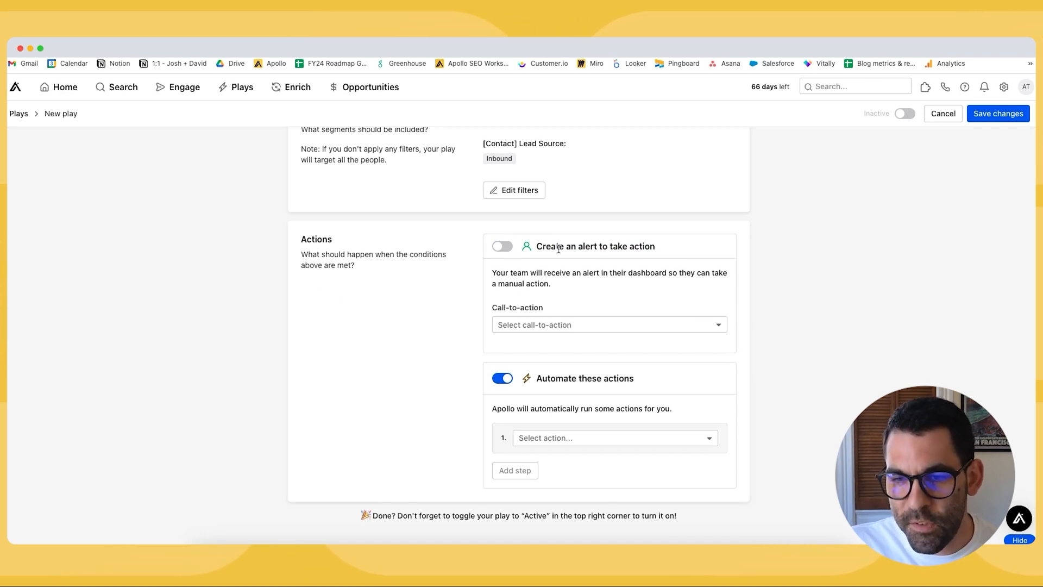
- Look through the available automated actions and choose Add contacts to sequence as the first action
{"action": "left_click_drag", "start_coordinate": [493, 410], "coordinate": [670, 410]}
{"action": "left_click", "coordinate": [670, 413]}
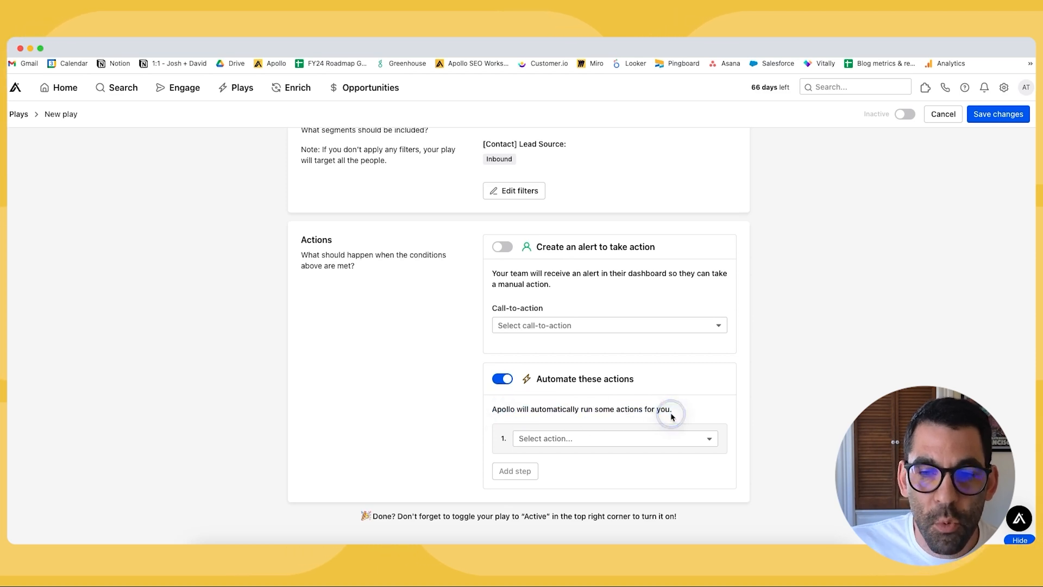
{"action": "left_click", "coordinate": [575, 439]}
{"action": "left_click", "coordinate": [397, 369]}
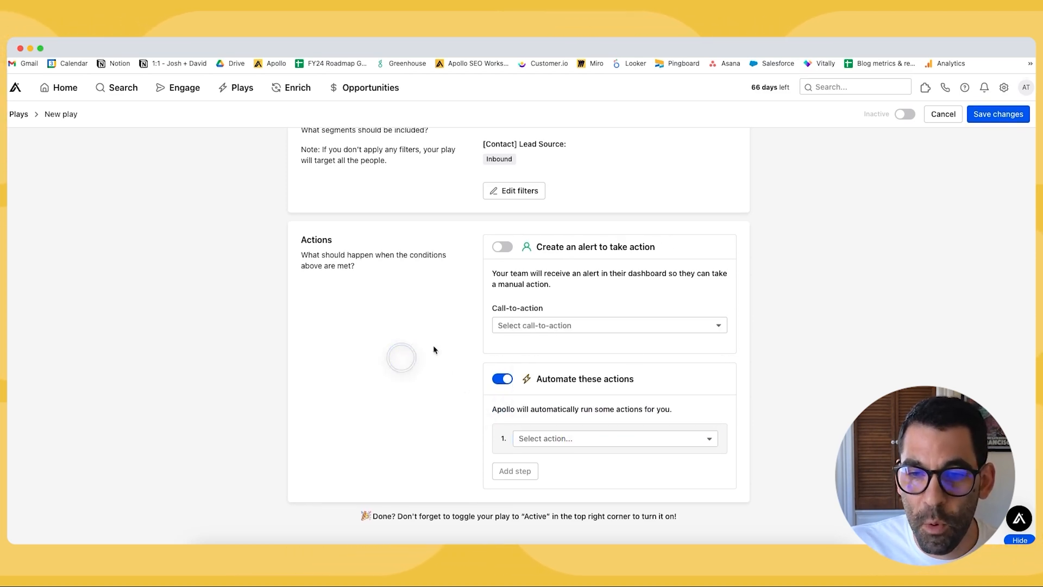
{"action": "left_click_drag", "start_coordinate": [535, 379], "coordinate": [654, 380]}
{"action": "left_click", "coordinate": [655, 379]}
{"action": "left_click", "coordinate": [594, 440]}
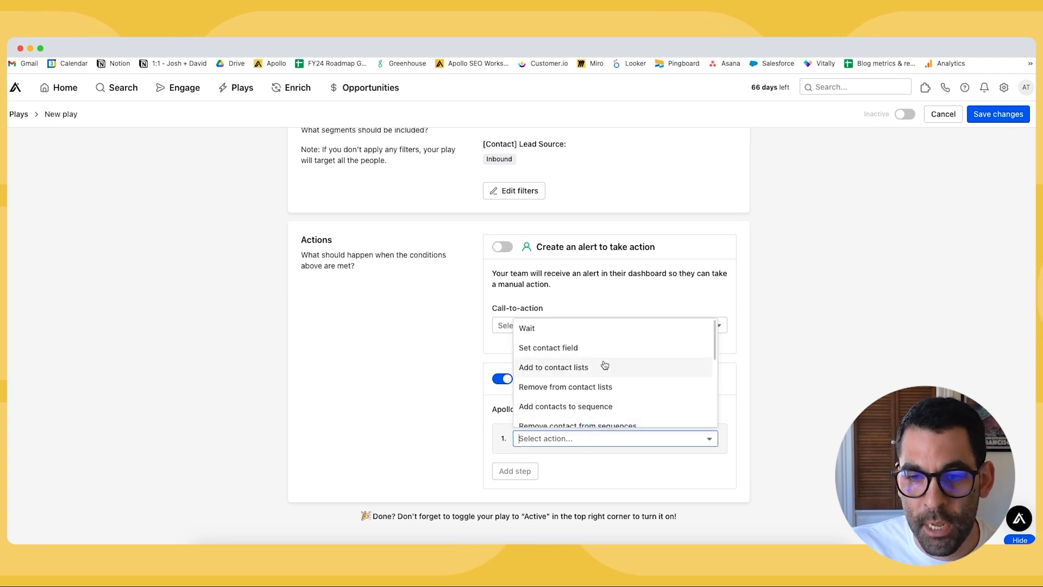
{"action": "scroll", "coordinate": [602, 375], "scroll_direction": "down", "scroll_amount": 5}
{"action": "scroll", "coordinate": [604, 387], "scroll_direction": "up", "scroll_amount": 5}
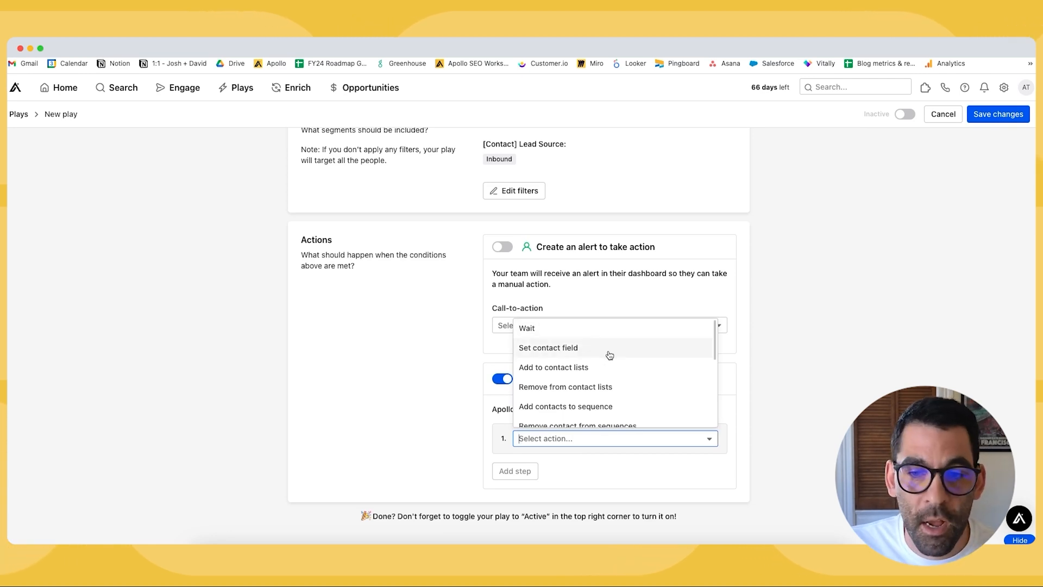
{"action": "scroll", "coordinate": [610, 353], "scroll_direction": "down", "scroll_amount": 3}
{"action": "scroll", "coordinate": [617, 358], "scroll_direction": "down", "scroll_amount": 5}
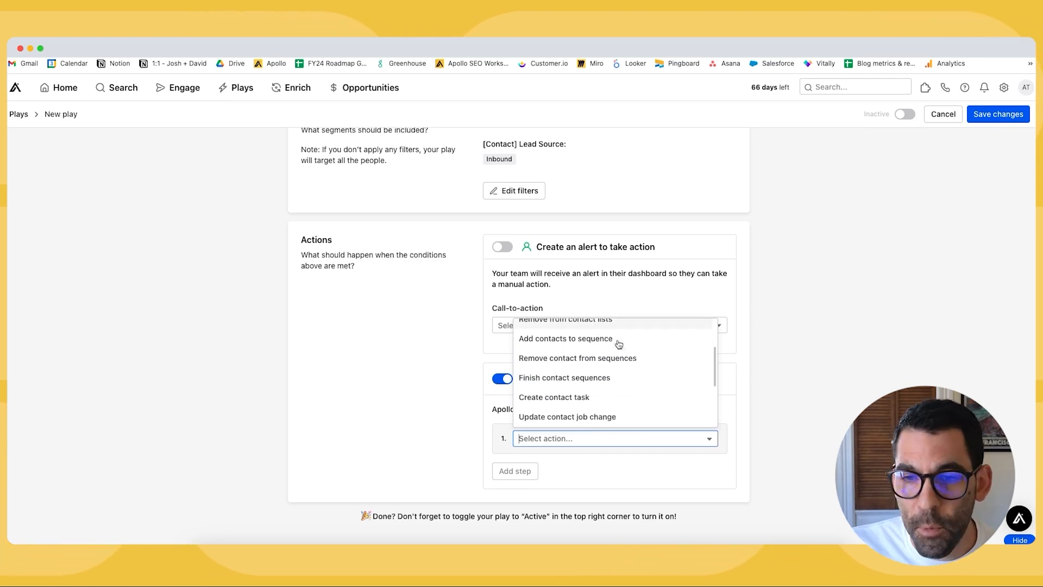
{"action": "scroll", "coordinate": [614, 379], "scroll_direction": "up", "scroll_amount": 3}
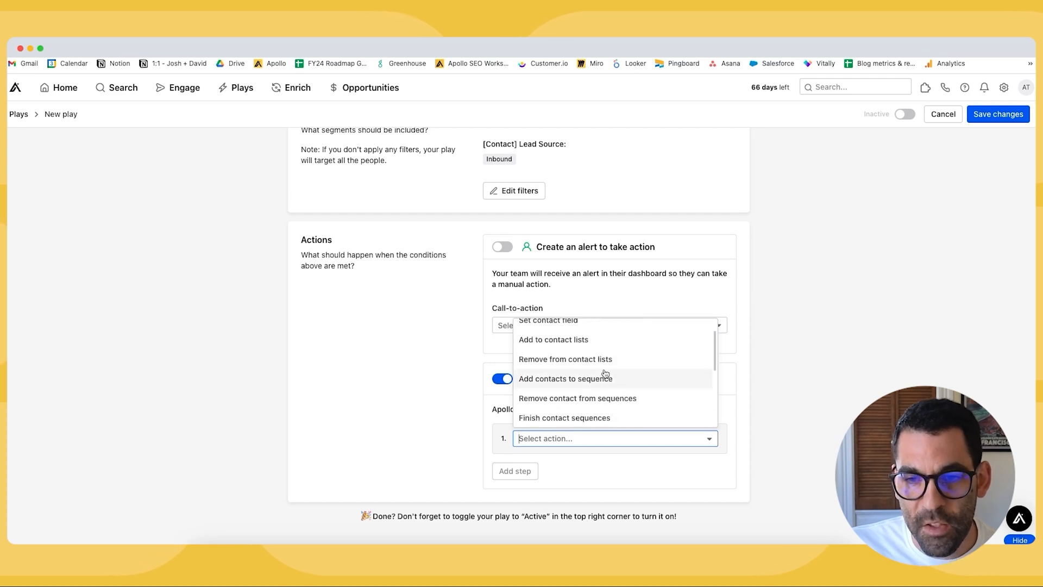
{"action": "left_click", "coordinate": [592, 381]}
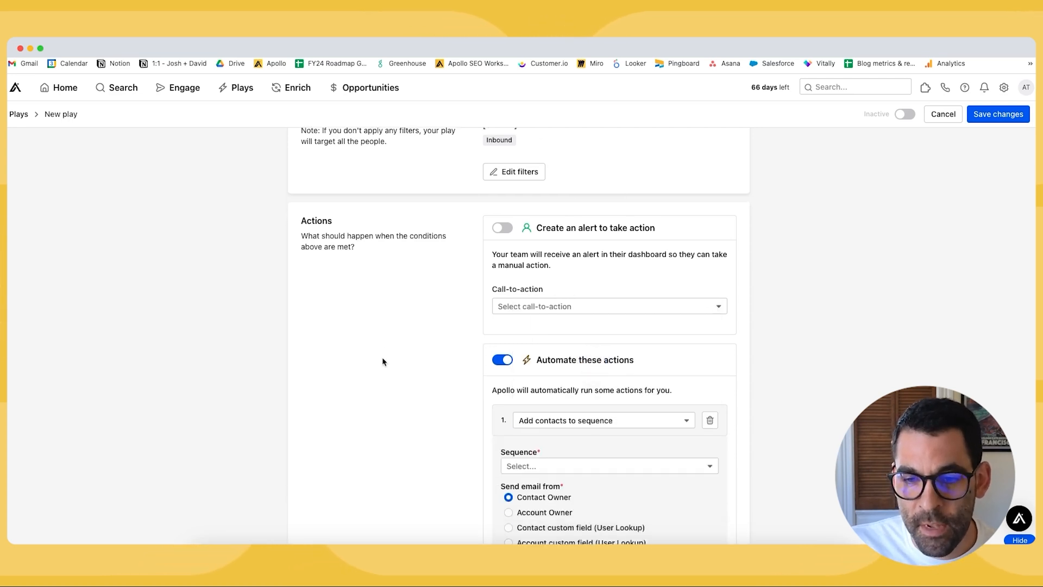
- Choose Inbound Lead Sequence as the sequence that contacts are added to
{"action": "scroll", "coordinate": [384, 361], "scroll_direction": "down", "scroll_amount": 3}
{"action": "left_click", "coordinate": [566, 314]}
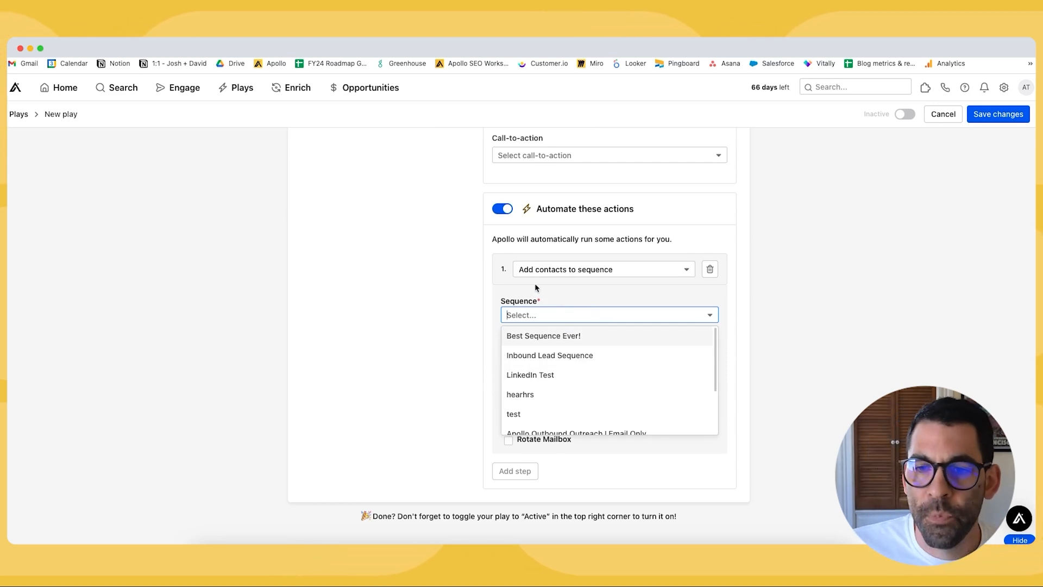
{"action": "left_click", "coordinate": [542, 356]}
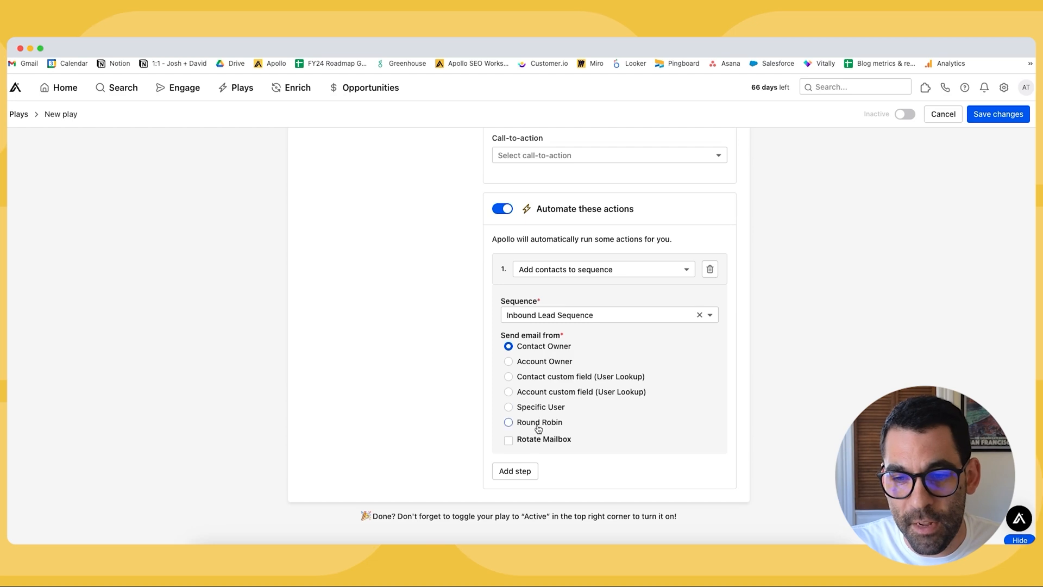
- Send the sequence emails by Round Robin between the teammate's user account and the Apollo TechComm account
{"action": "left_click", "coordinate": [508, 423]}
{"action": "scroll", "coordinate": [543, 424], "scroll_direction": "down", "scroll_amount": 1}
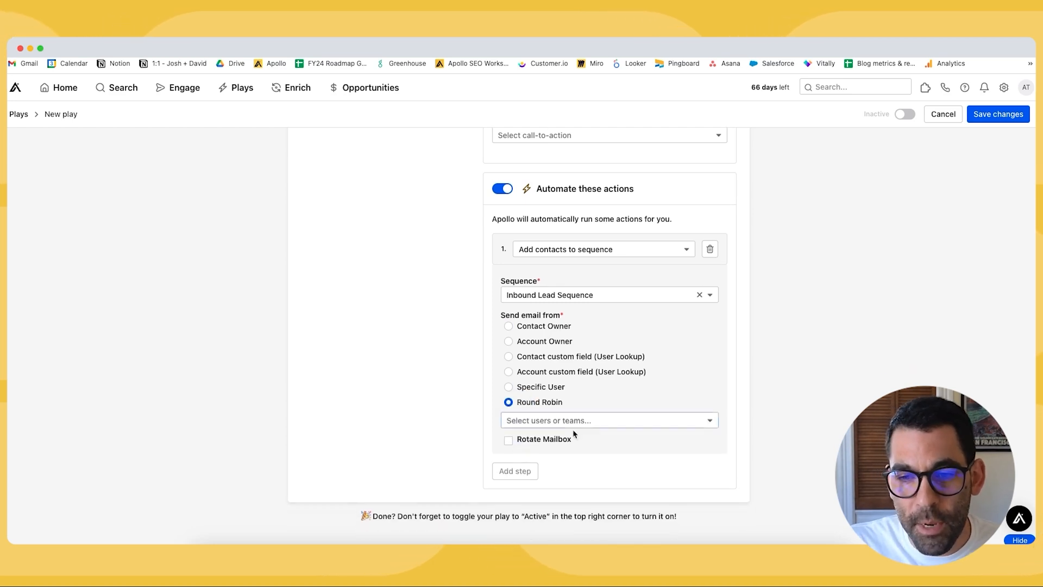
{"action": "left_click", "coordinate": [576, 420]}
{"action": "left_click", "coordinate": [543, 459]}
{"action": "left_click", "coordinate": [604, 421]}
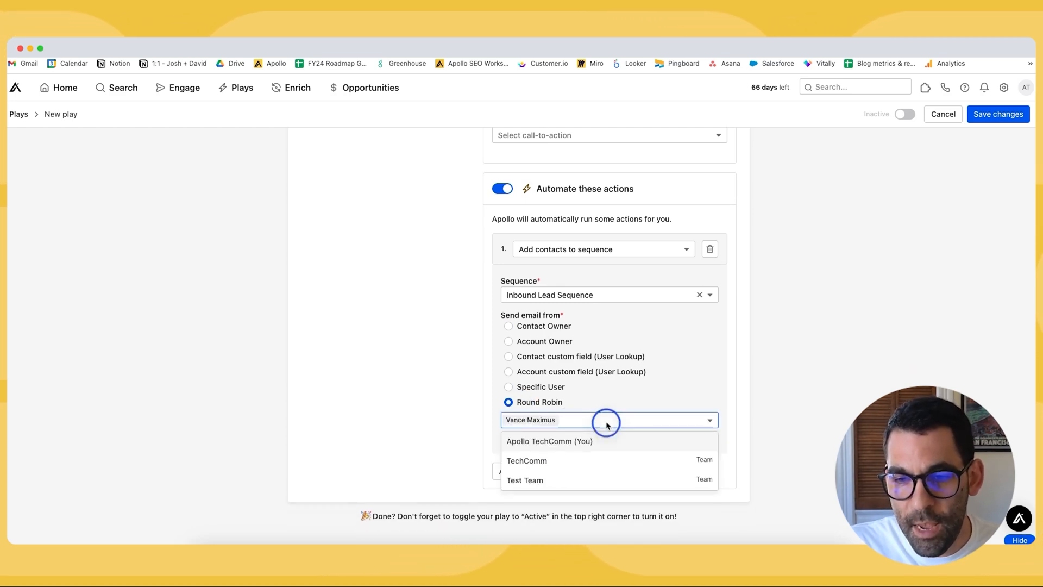
{"action": "left_click", "coordinate": [559, 438]}
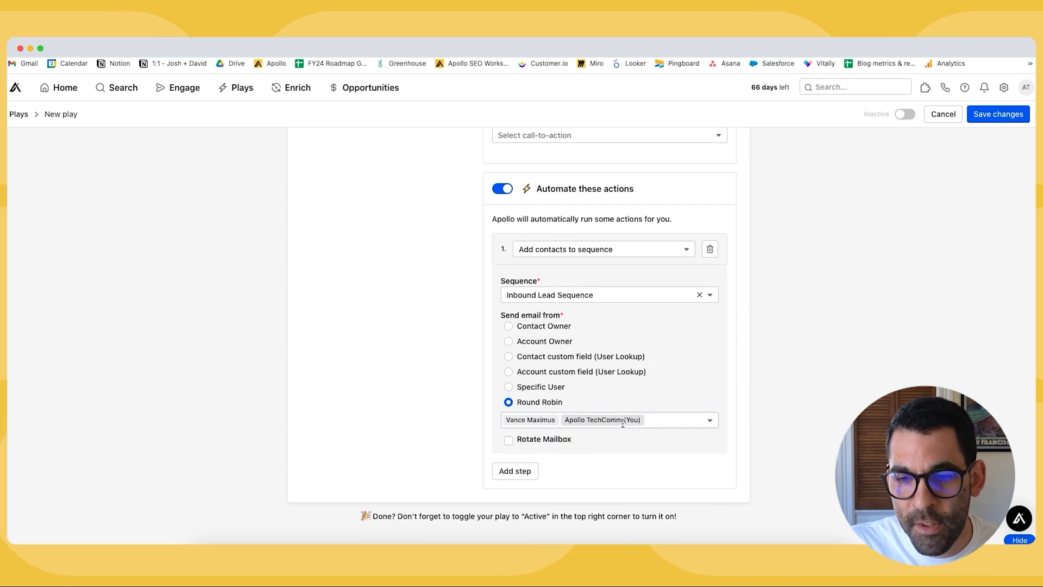
- Enable Rotate Mailbox to show its mailbox options, and turn it off again
{"action": "left_click", "coordinate": [508, 440]}
{"action": "scroll", "coordinate": [420, 400], "scroll_direction": "down", "scroll_amount": 2}
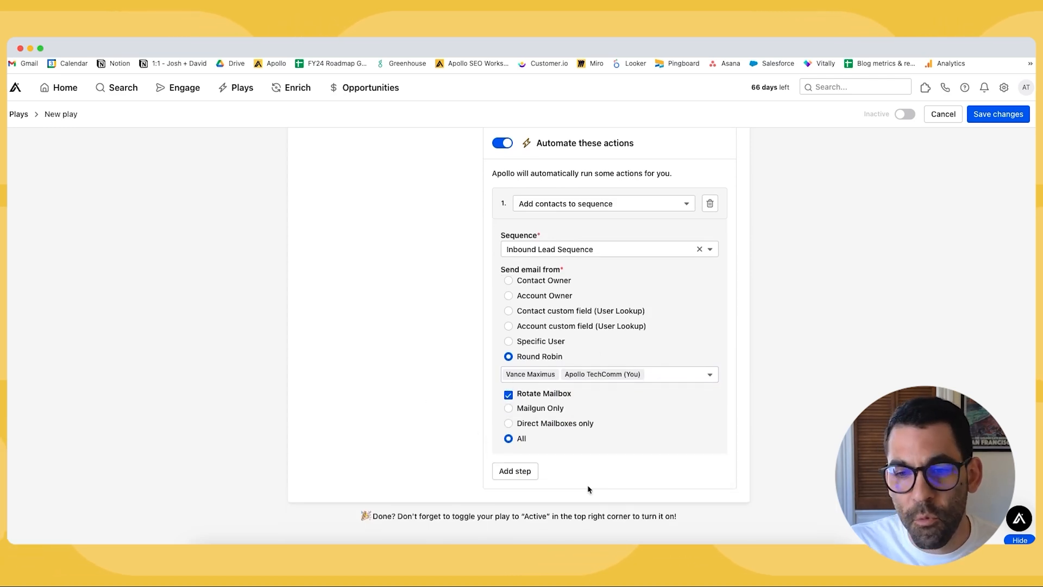
{"action": "left_click", "coordinate": [508, 394]}
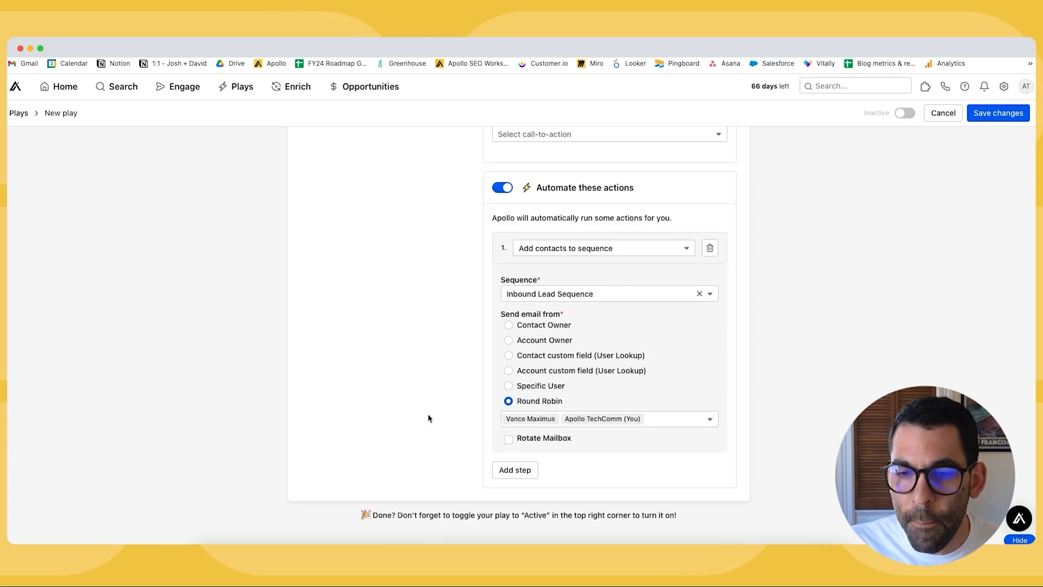
- Save the new play's configuration
{"action": "scroll", "coordinate": [710, 384], "scroll_direction": "up", "scroll_amount": 10}
{"action": "left_click", "coordinate": [981, 117]}
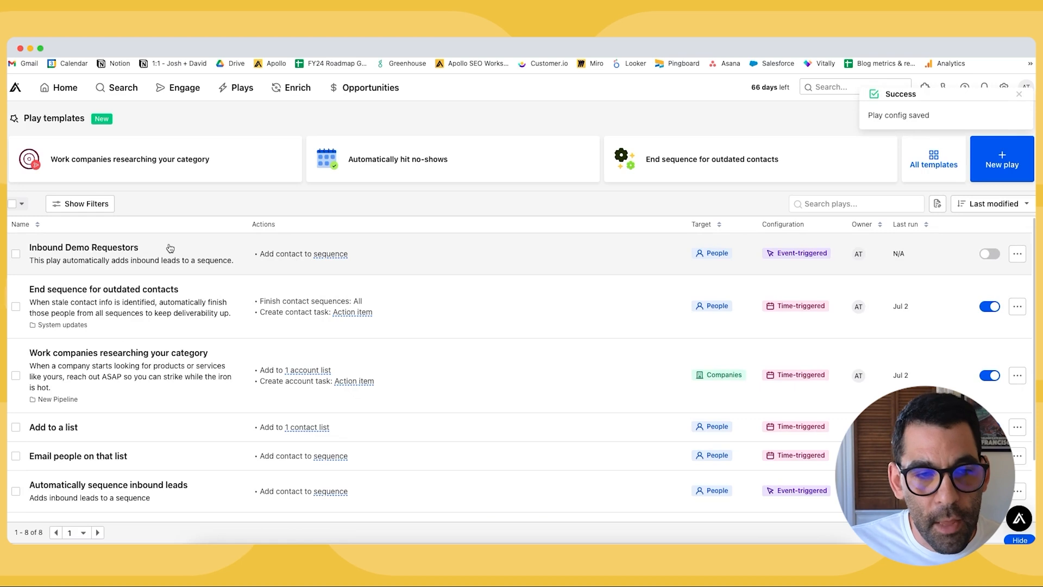
- Reopen the Inbound Demo Requestors play, review its trigger, filters and actions, and save it again
{"action": "left_click", "coordinate": [170, 248]}
{"action": "scroll", "coordinate": [467, 195], "scroll_direction": "down", "scroll_amount": 3}
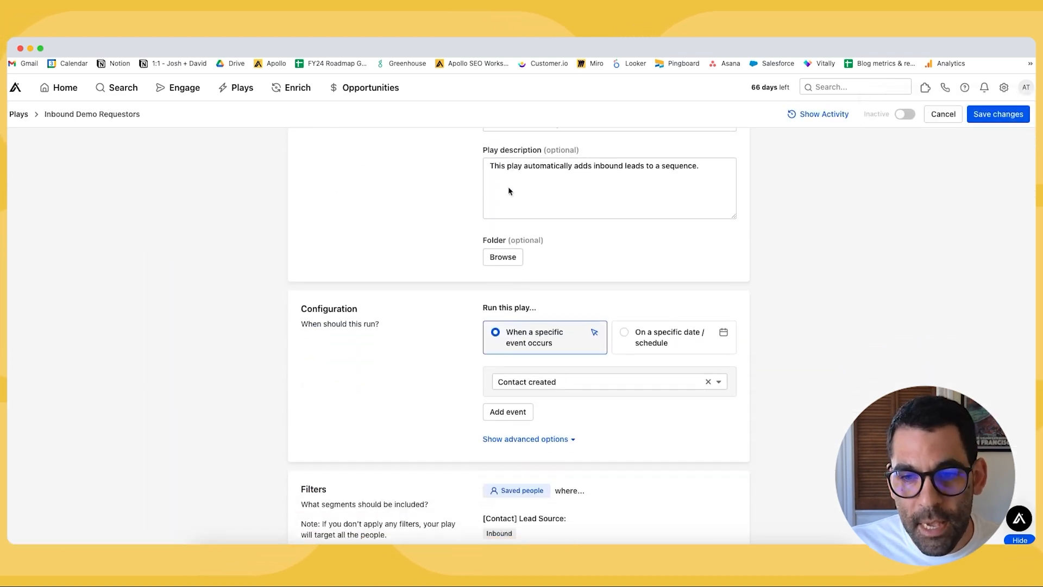
{"action": "scroll", "coordinate": [359, 221], "scroll_direction": "down", "scroll_amount": 1}
{"action": "scroll", "coordinate": [359, 221], "scroll_direction": "down", "scroll_amount": 1}
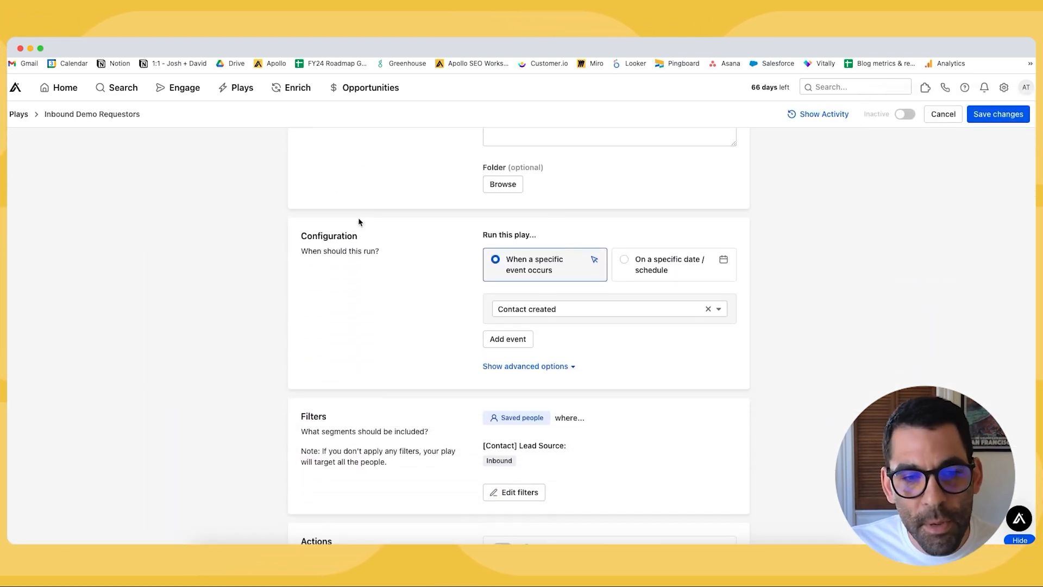
{"action": "scroll", "coordinate": [358, 222], "scroll_direction": "down", "scroll_amount": 10}
{"action": "scroll", "coordinate": [359, 219], "scroll_direction": "down", "scroll_amount": 5}
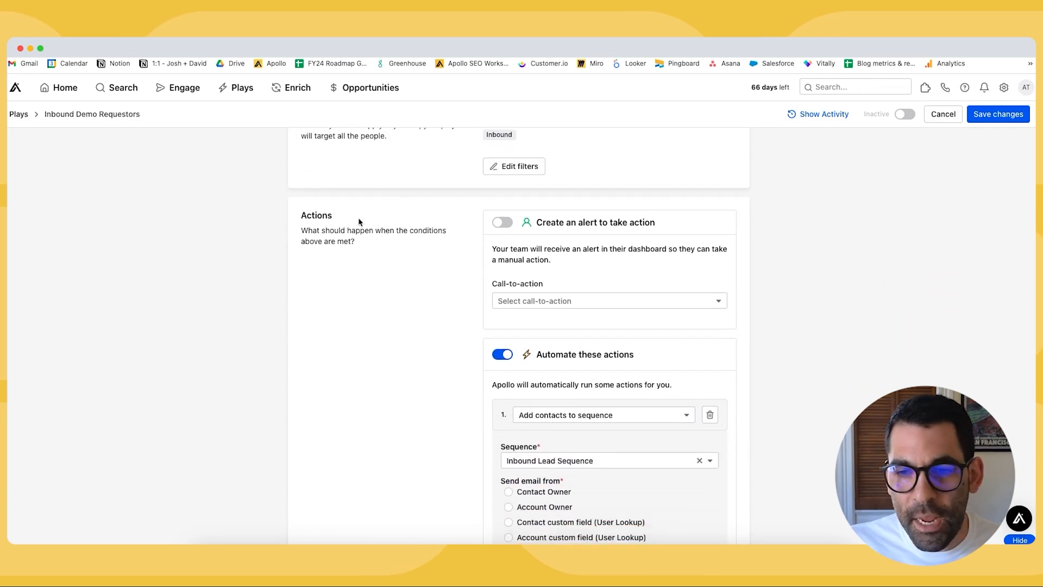
{"action": "left_click", "coordinate": [1009, 116]}
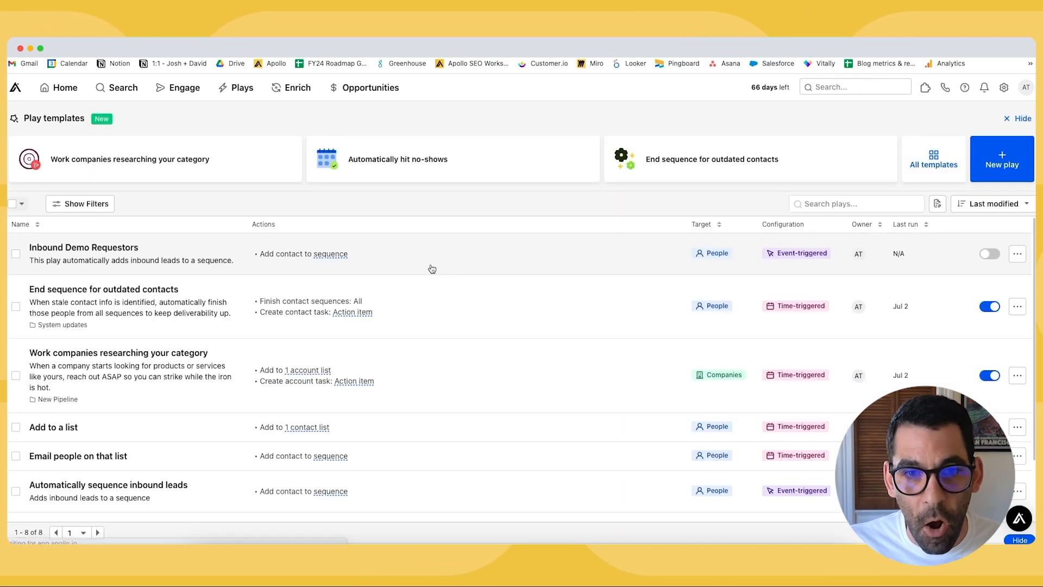
- Activate the Inbound Demo Requestors play and start another new play from scratch
{"action": "left_click", "coordinate": [988, 255]}
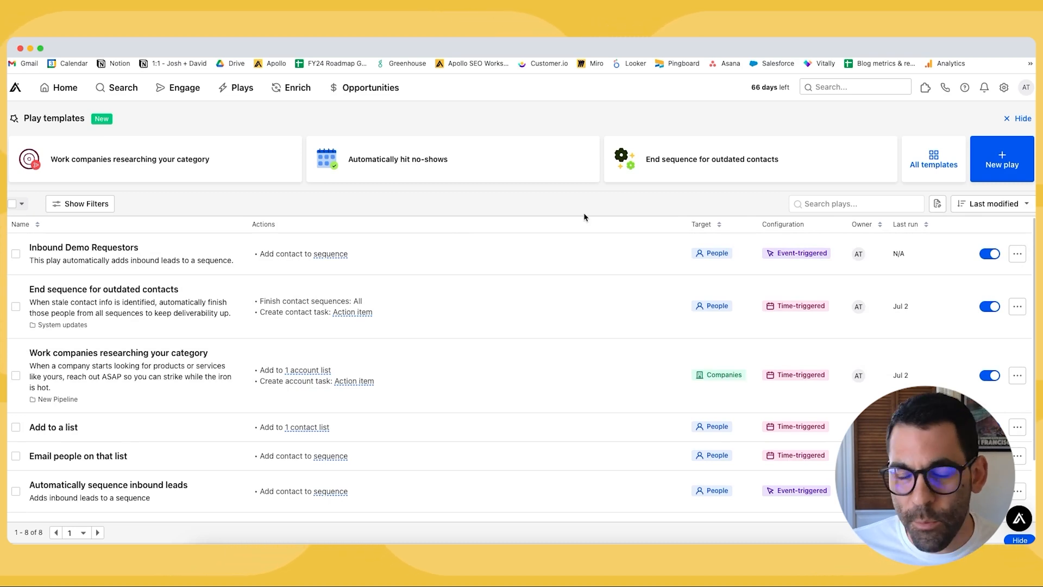
{"action": "left_click", "coordinate": [1003, 160]}
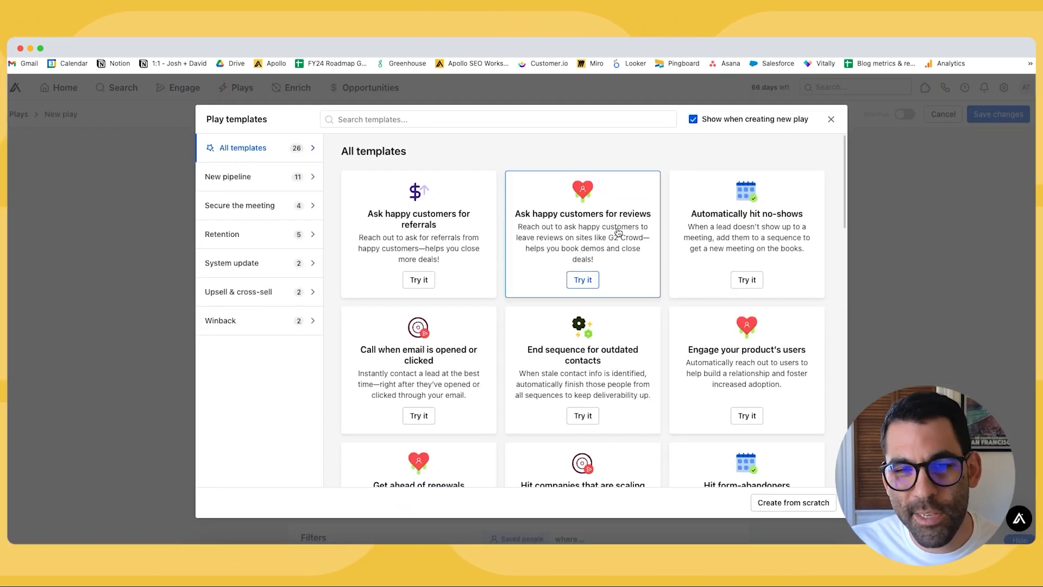
{"action": "scroll", "coordinate": [749, 347], "scroll_direction": "down", "scroll_amount": 3}
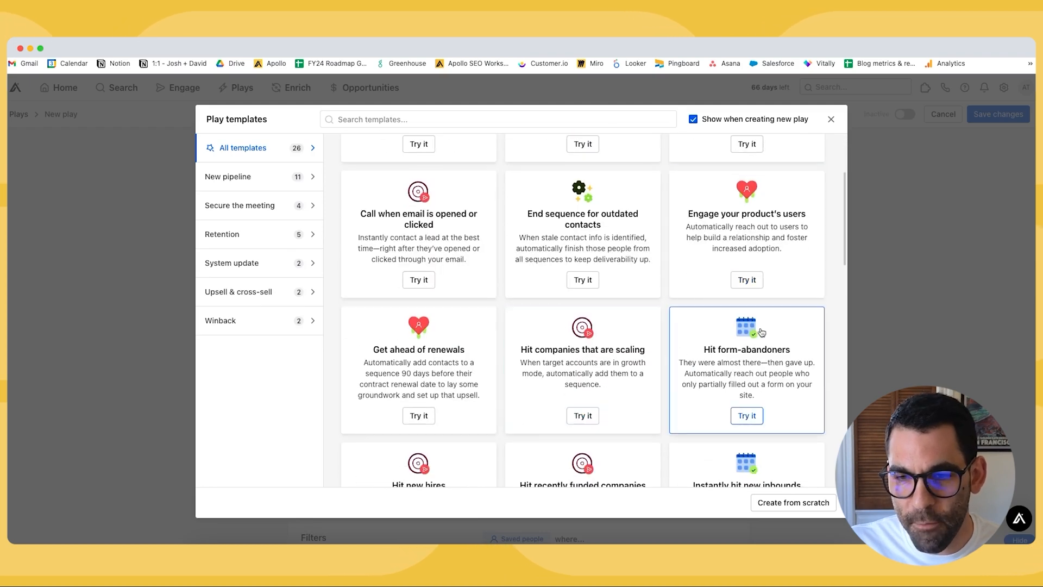
{"action": "left_click", "coordinate": [778, 503]}
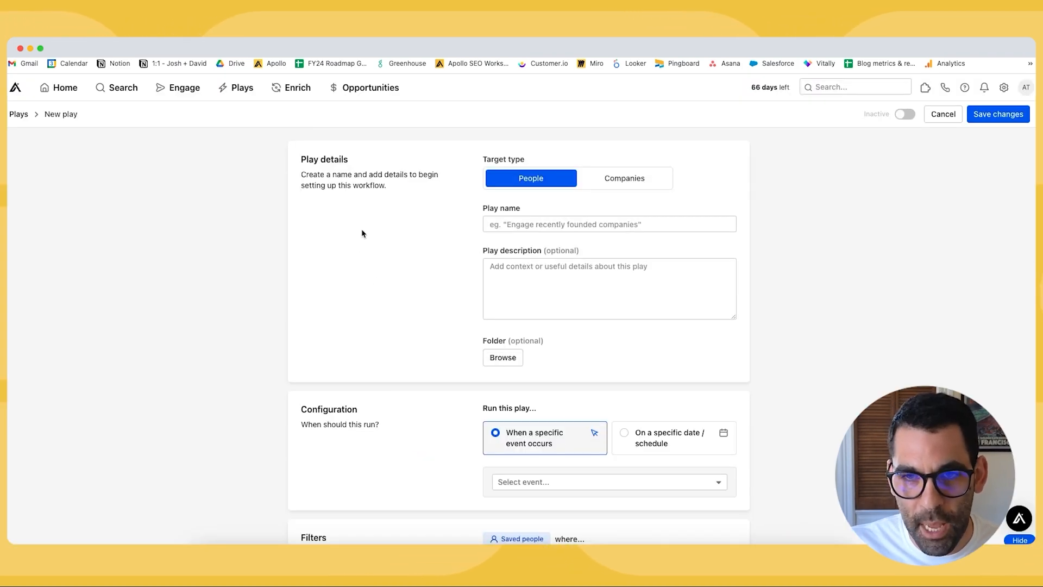
- Name the play "Follow up list" and describe it as "Follows up with people in three months"
{"action": "left_click", "coordinate": [531, 224]}
{"action": "type", "text": "F"}
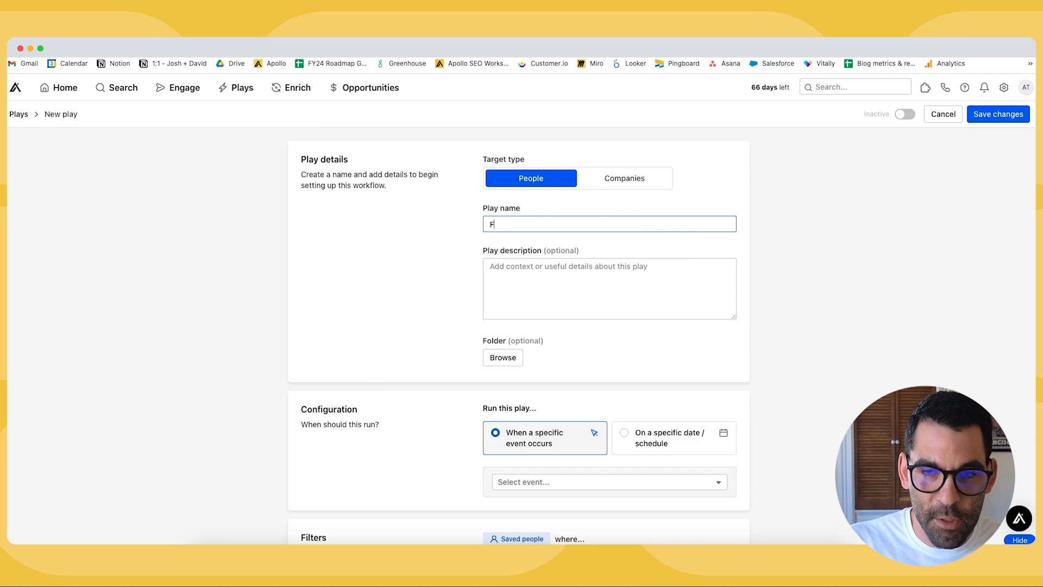
{"action": "type", "text": "ollow up list"}
{"action": "left_click", "coordinate": [604, 293]}
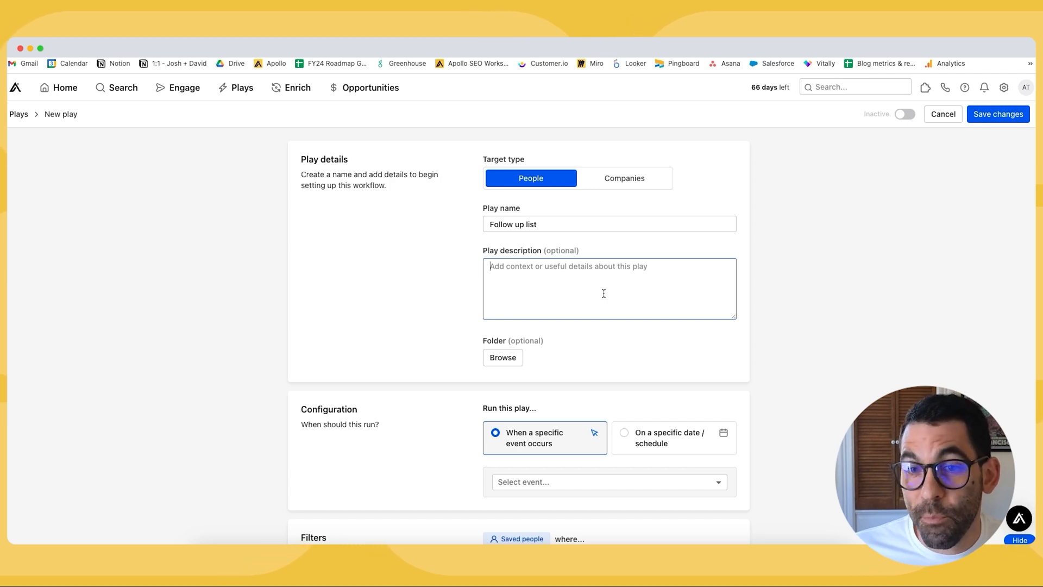
{"action": "type", "text": "Follows up with people in three"}
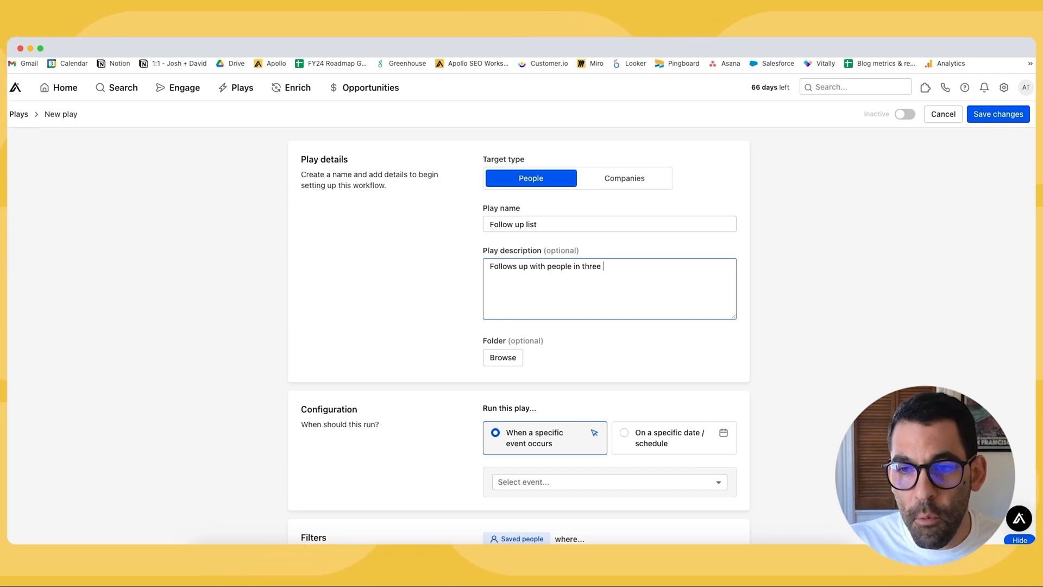
- Set the play to run when the Contact updated event occurs
{"action": "scroll", "coordinate": [435, 269], "scroll_direction": "down", "scroll_amount": 3}
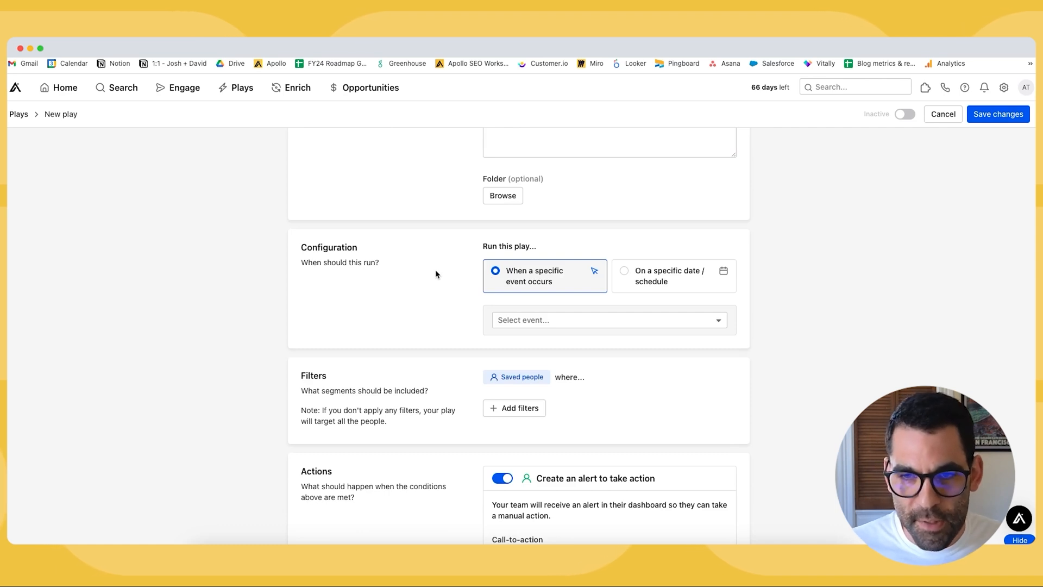
{"action": "scroll", "coordinate": [435, 274], "scroll_direction": "down", "scroll_amount": 1}
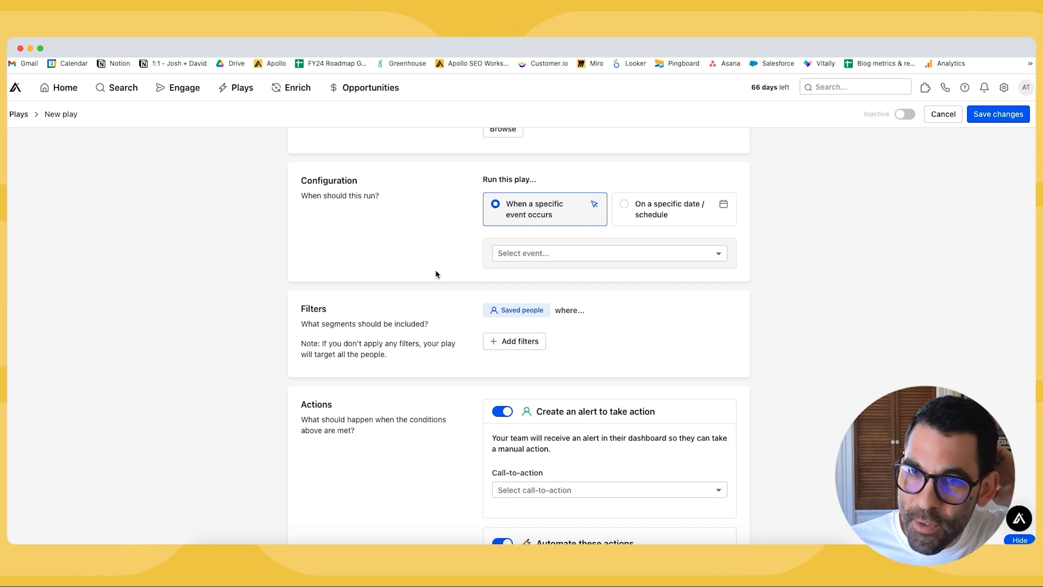
{"action": "scroll", "coordinate": [372, 266], "scroll_direction": "down", "scroll_amount": 1}
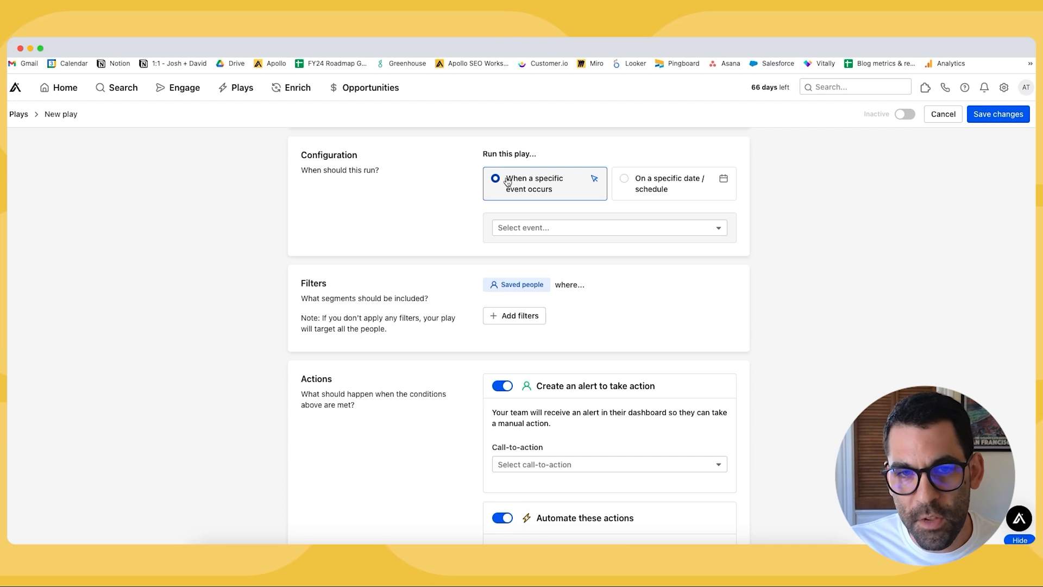
{"action": "left_click_drag", "start_coordinate": [296, 159], "coordinate": [384, 191]}
{"action": "left_click", "coordinate": [386, 191]}
{"action": "left_click", "coordinate": [551, 227]}
{"action": "scroll", "coordinate": [552, 268], "scroll_direction": "down", "scroll_amount": 5}
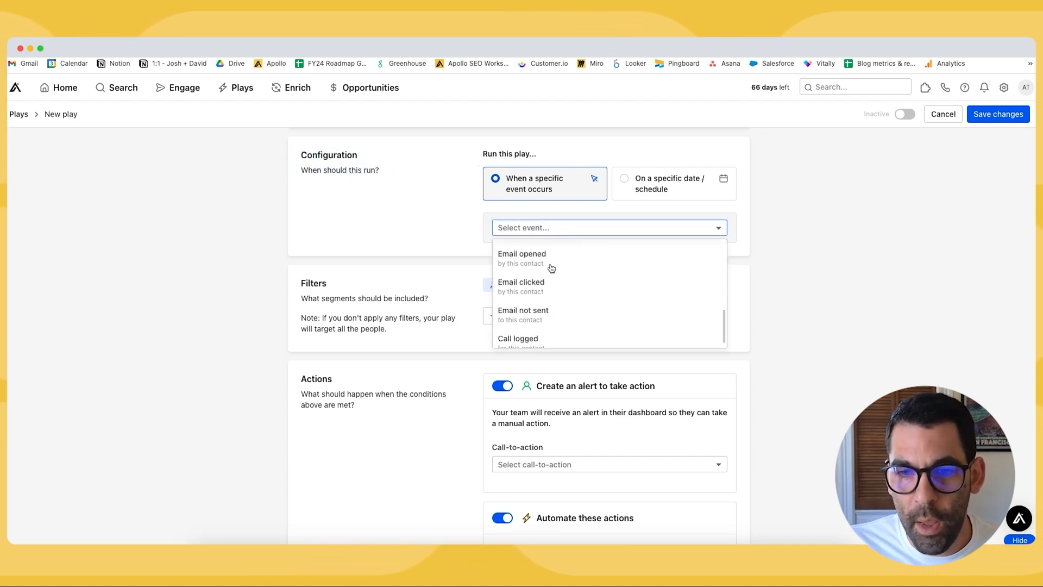
{"action": "scroll", "coordinate": [552, 269], "scroll_direction": "up", "scroll_amount": 6}
{"action": "left_click", "coordinate": [592, 268]}
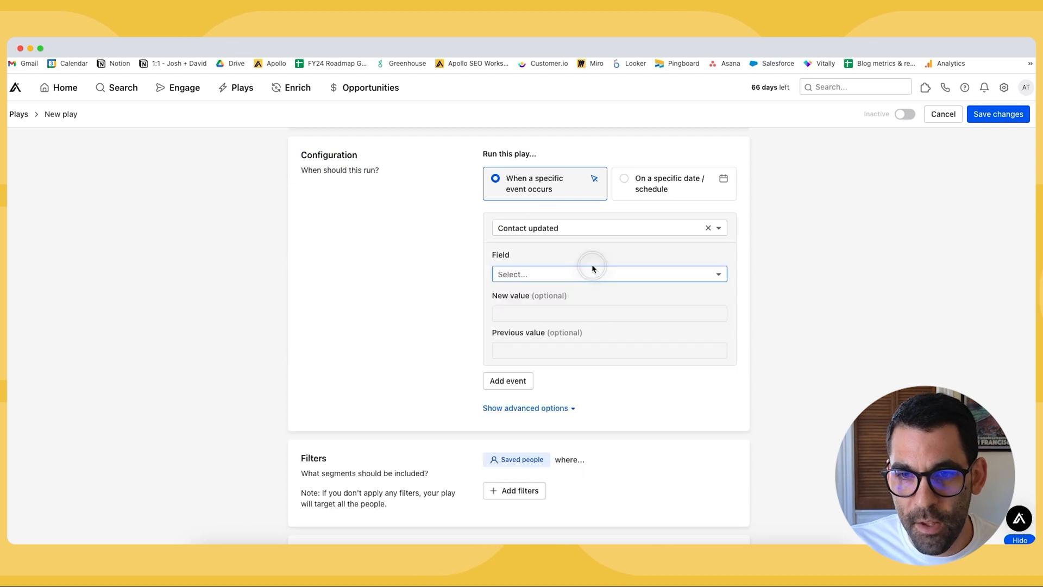
- Make the trigger watch the Contact stage field for the new value "Follow up in 3 months"
{"action": "left_click", "coordinate": [549, 274]}
{"action": "scroll", "coordinate": [554, 320], "scroll_direction": "down", "scroll_amount": 3}
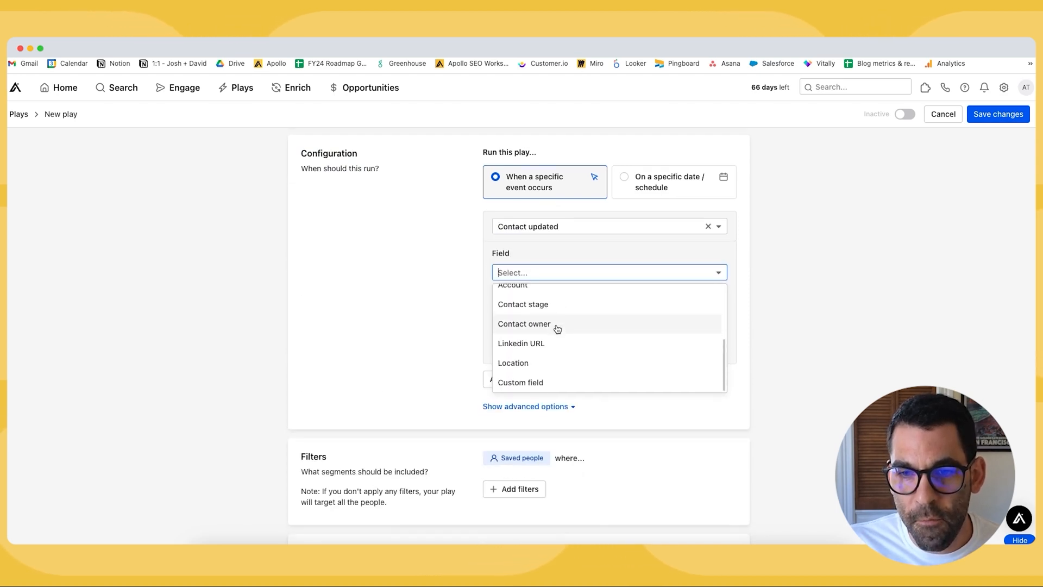
{"action": "left_click", "coordinate": [549, 290]}
{"action": "scroll", "coordinate": [561, 253], "scroll_direction": "down", "scroll_amount": 2}
{"action": "left_click", "coordinate": [561, 236]}
{"action": "scroll", "coordinate": [565, 315], "scroll_direction": "down", "scroll_amount": 3}
{"action": "left_click", "coordinate": [566, 345]}
{"action": "scroll", "coordinate": [415, 265], "scroll_direction": "up", "scroll_amount": 2}
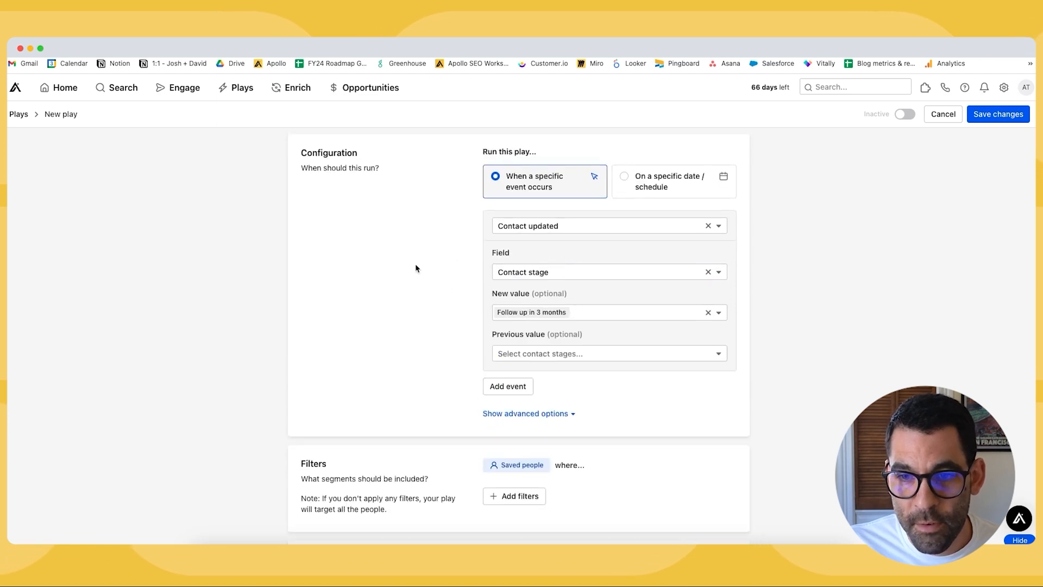
- Look at the contact stages available as the trigger's previous value without choosing one
{"action": "left_click", "coordinate": [546, 354]}
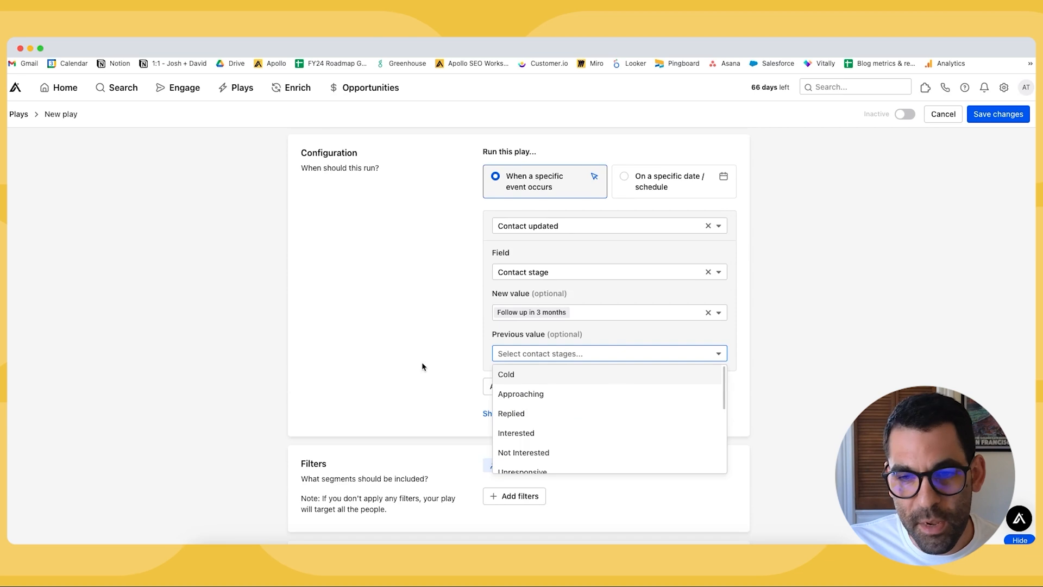
{"action": "scroll", "coordinate": [423, 367], "scroll_direction": "down", "scroll_amount": 1}
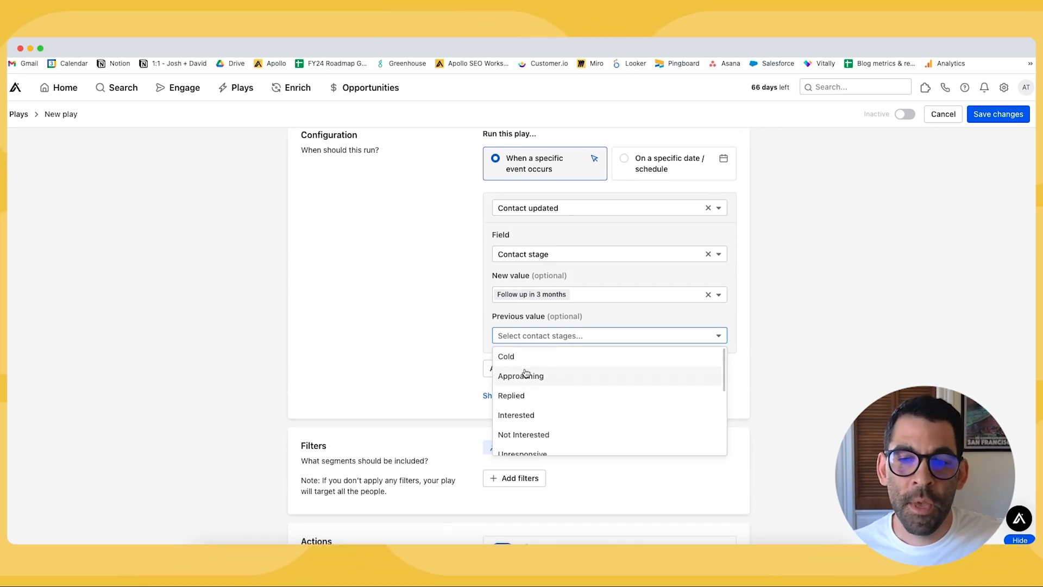
{"action": "left_click", "coordinate": [412, 326]}
- Show the available choices for the play's first automated action
{"action": "scroll", "coordinate": [603, 322], "scroll_direction": "down", "scroll_amount": 5}
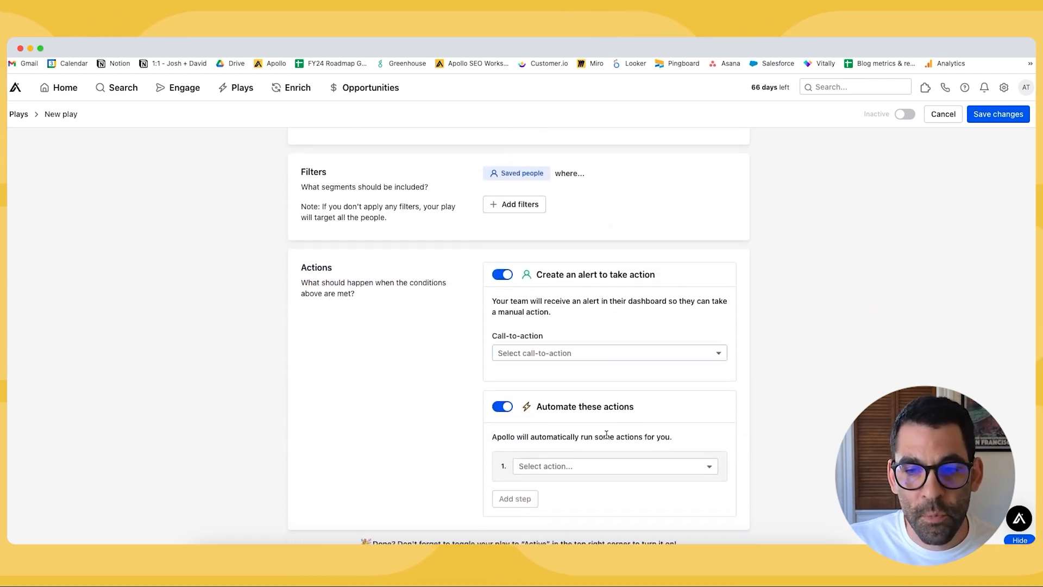
{"action": "left_click", "coordinate": [568, 466]}
{"action": "scroll", "coordinate": [423, 377], "scroll_direction": "down", "scroll_amount": 1}
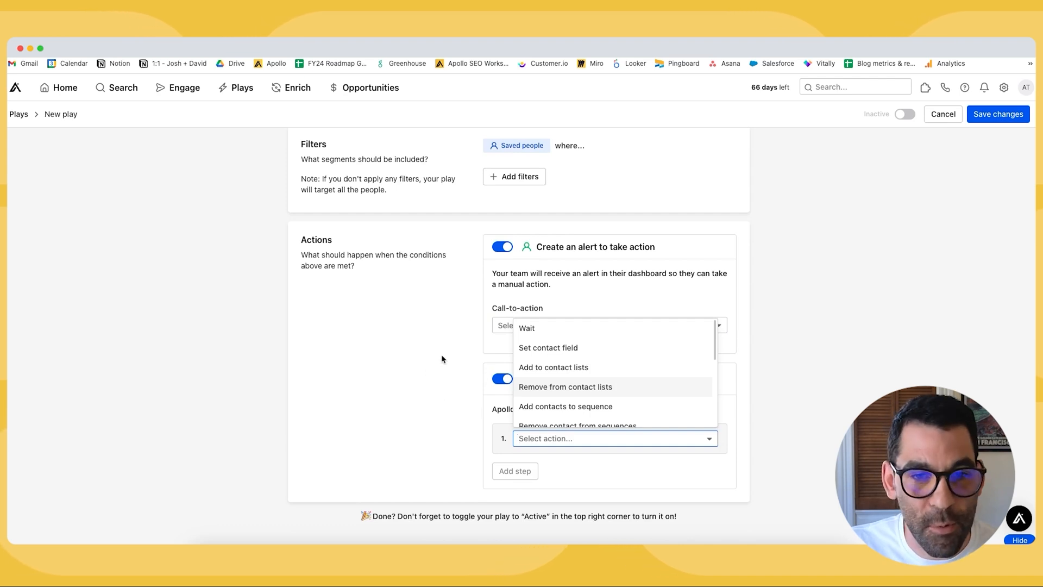
- In a separate browser tab, create a sequence named "Follow up sequence" on the Normal Business Hours schedule
{"action": "key", "text": "super+r"}
{"action": "mouse_move", "coordinate": [272, 95]}
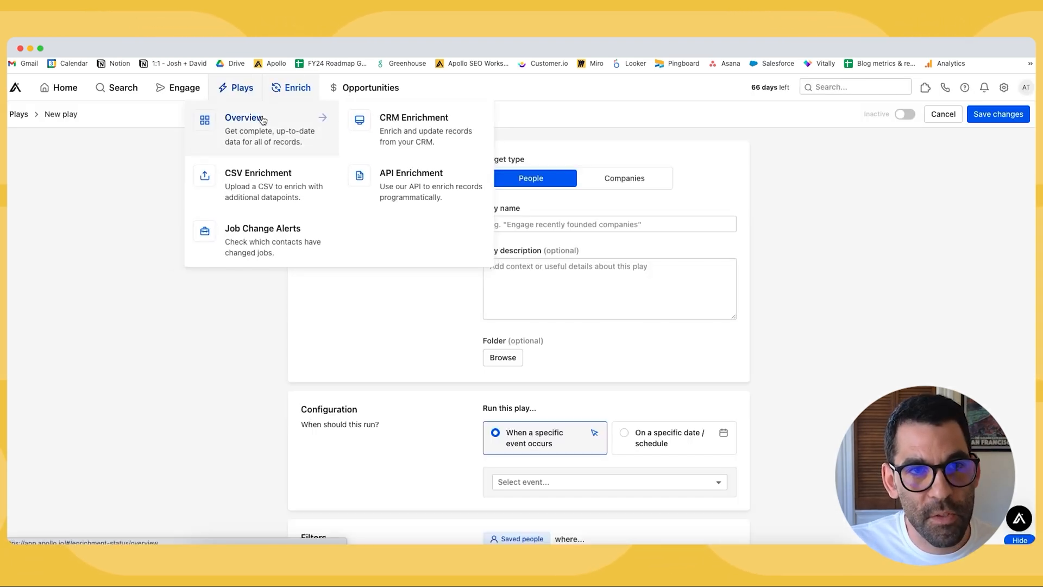
{"action": "left_click", "coordinate": [239, 87]}
{"action": "left_click", "coordinate": [179, 87]}
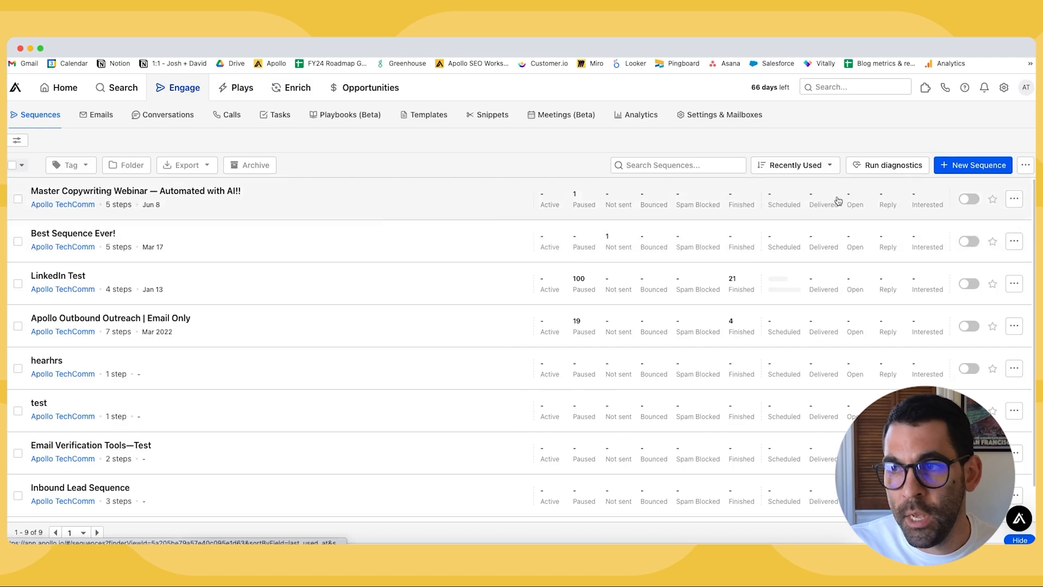
{"action": "left_click", "coordinate": [972, 164]}
{"action": "left_click", "coordinate": [619, 220]}
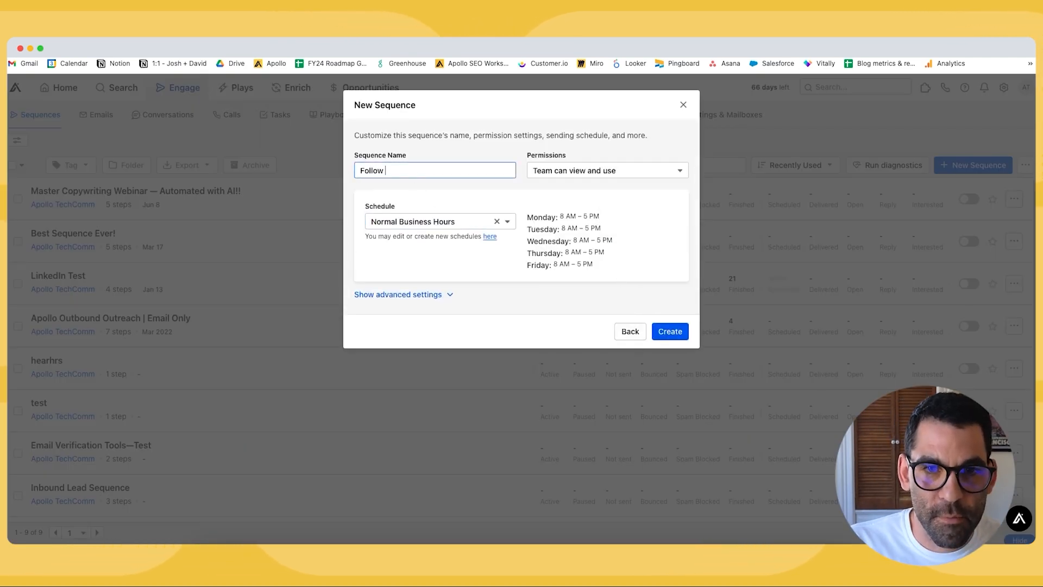
{"action": "left_click", "coordinate": [667, 330]}
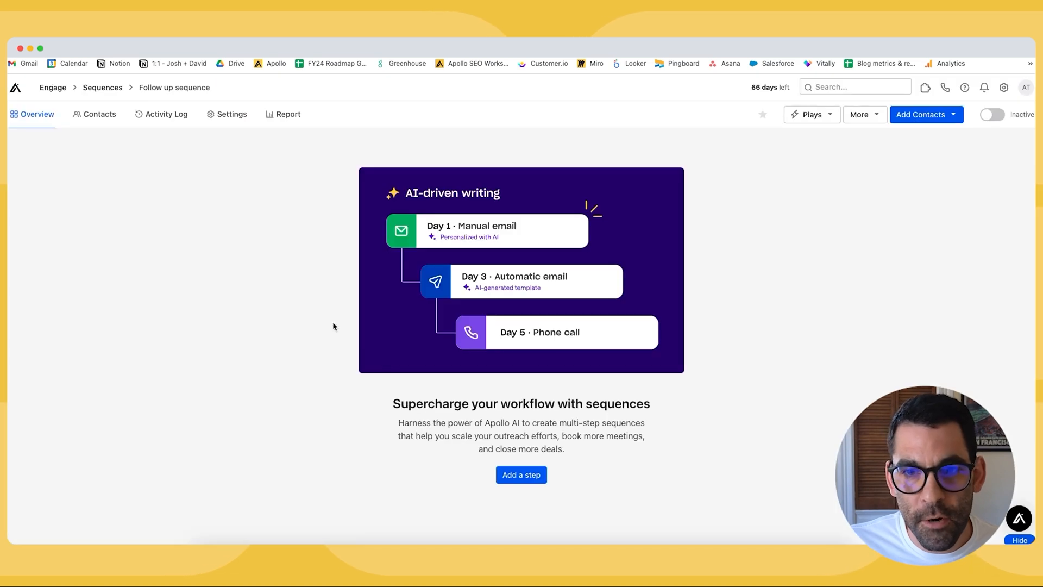
- Add a high-priority phone call step to the sequence, starting 90 days after the contact is added
{"action": "left_click", "coordinate": [512, 475]}
{"action": "left_click", "coordinate": [459, 302]}
{"action": "left_click", "coordinate": [390, 206]}
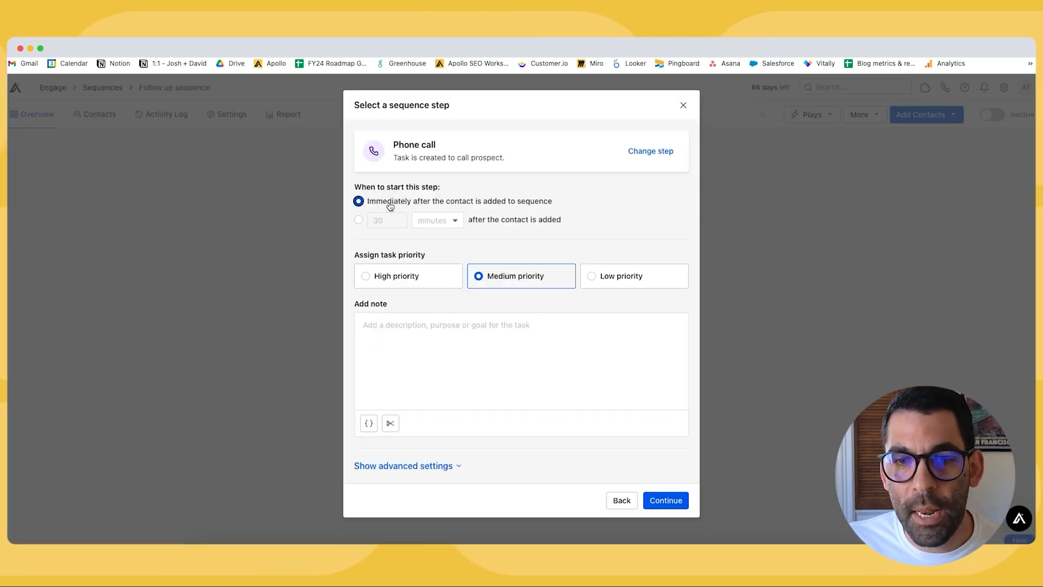
{"action": "left_click_drag", "start_coordinate": [389, 211], "coordinate": [551, 201]}
{"action": "left_click", "coordinate": [559, 202]}
{"action": "left_click", "coordinate": [358, 220]}
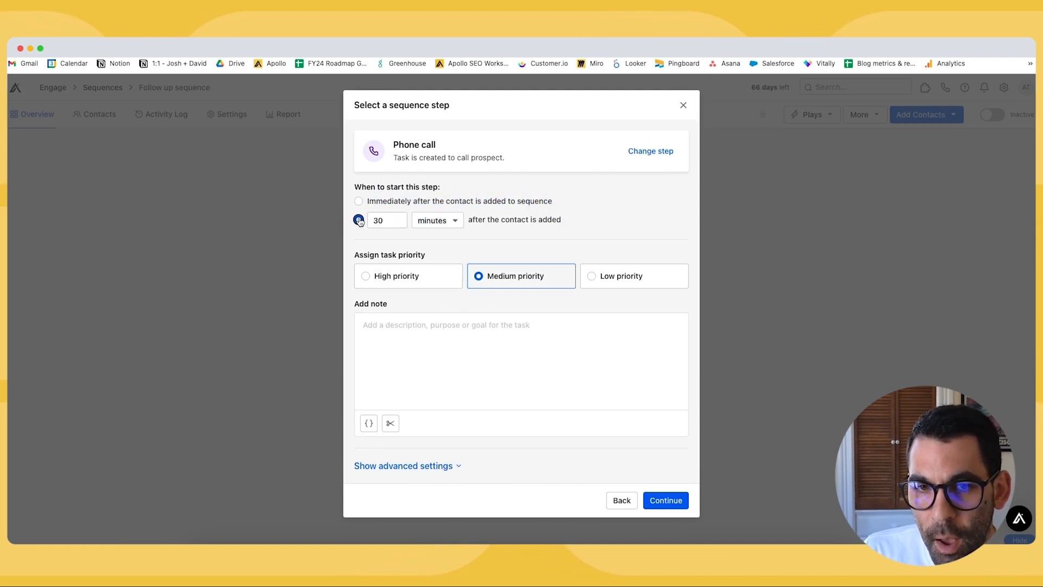
{"action": "left_click", "coordinate": [397, 217]}
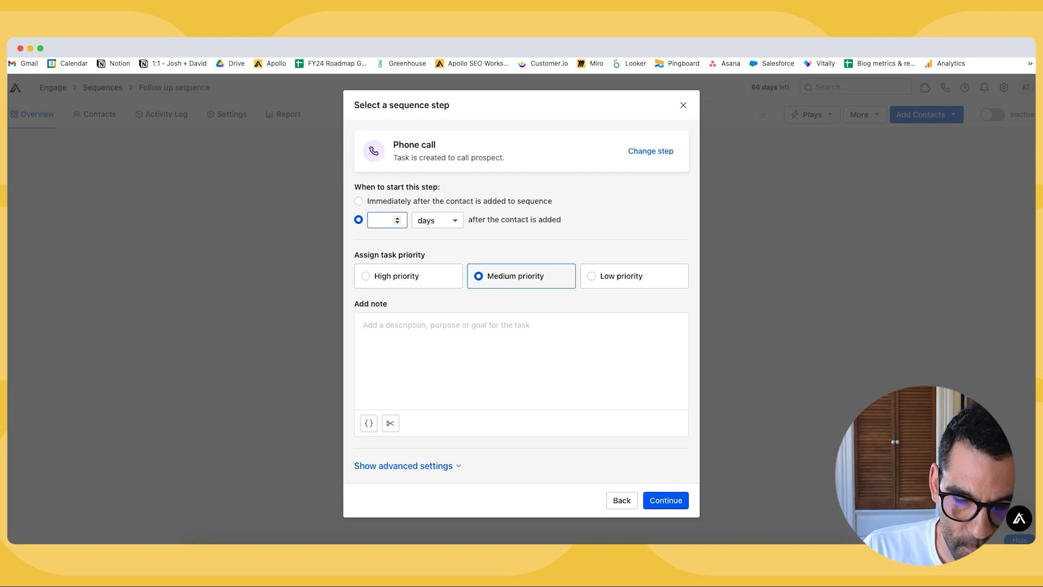
{"action": "type", "text": "90"}
{"action": "key", "text": "Tab"}
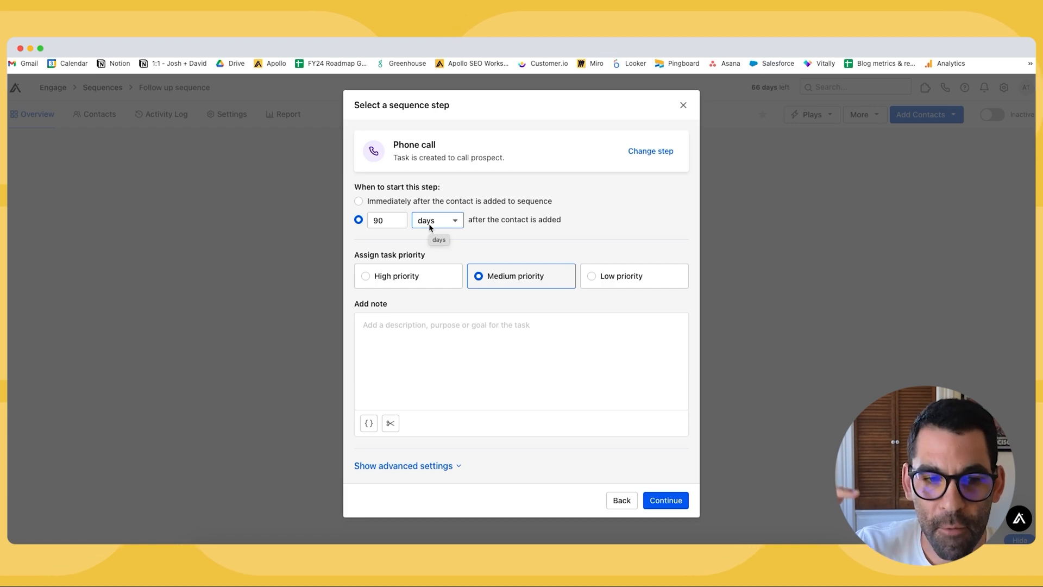
{"action": "left_click", "coordinate": [395, 283]}
{"action": "left_click", "coordinate": [666, 500]}
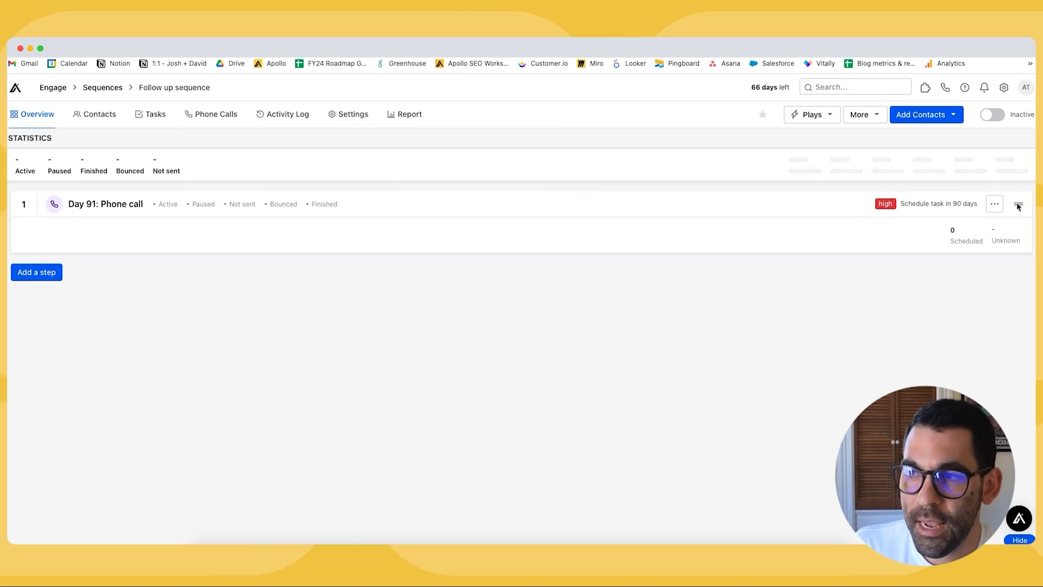
- Add the note "90 days ago, this person said they were interested, but not right now. Call them to check in !" to the phone call step
{"action": "left_click", "coordinate": [995, 204]}
{"action": "left_click", "coordinate": [989, 232]}
{"action": "left_click", "coordinate": [419, 350]}
{"action": "type", "text": "This person said they were intere"}
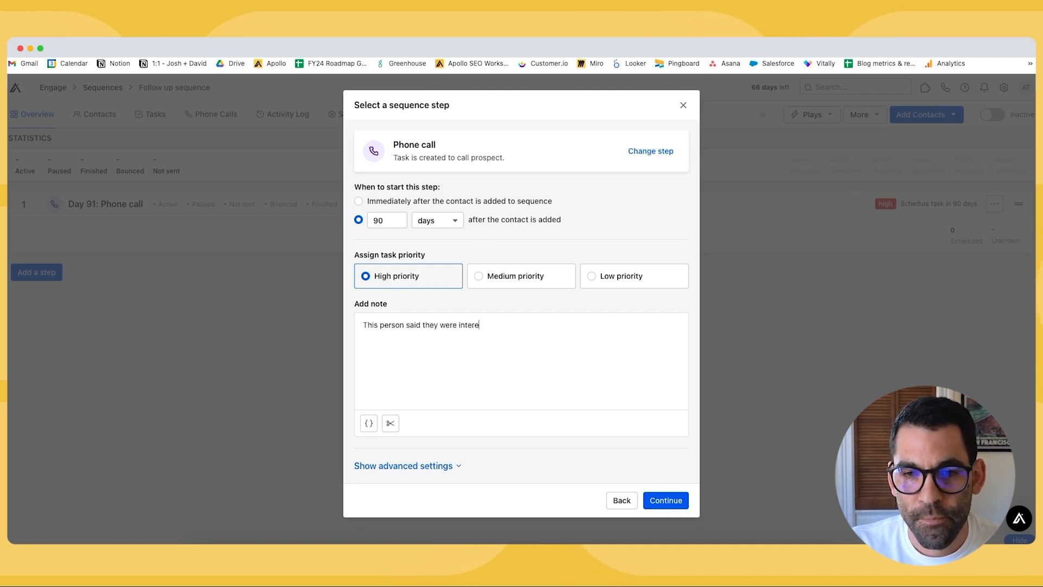
{"action": "type", "text": "sted, but not right now."}
{"action": "left_click", "coordinate": [379, 325]}
{"action": "left_click", "coordinate": [365, 325]}
{"action": "type", "text": "90 days ago, "}
{"action": "type", "text": "ll them "}
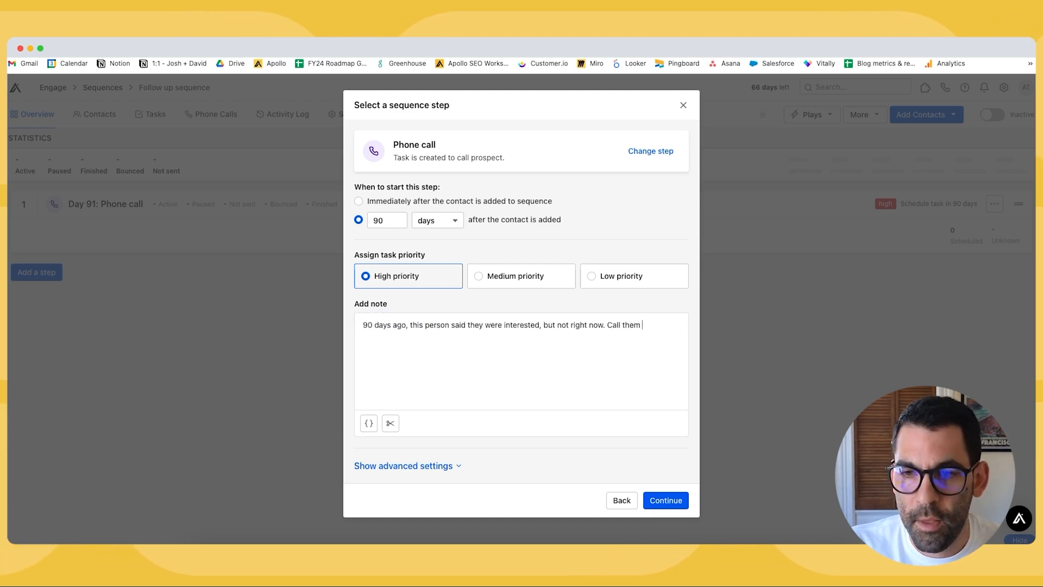
{"action": "type", "text": "to check in !"}
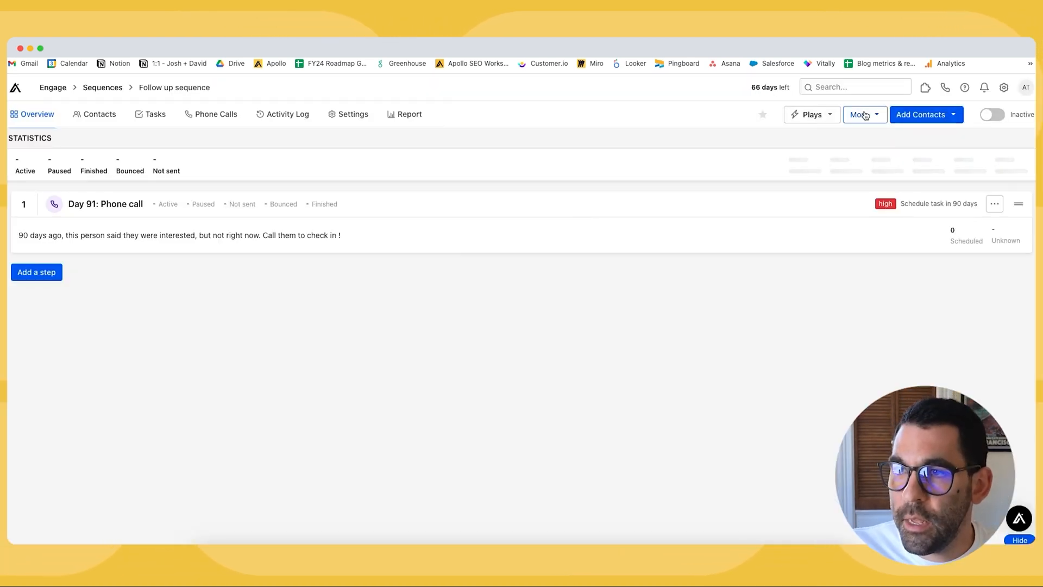
- Activate the Follow up sequence
{"action": "left_click", "coordinate": [992, 115]}
{"action": "left_click", "coordinate": [516, 308]}
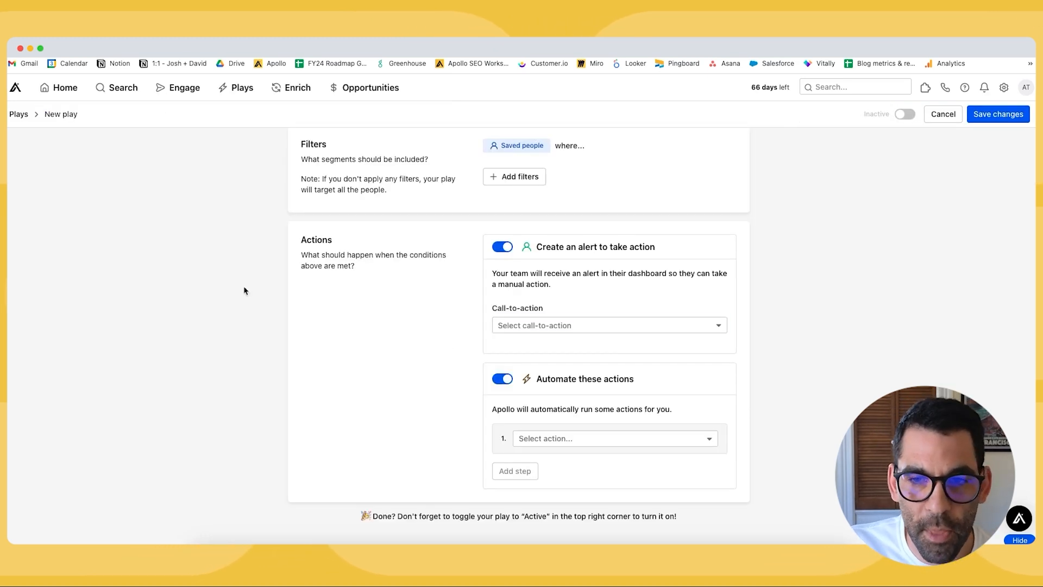
- Return to the Follow up list play draft and review its details, trigger, filters and actions
{"action": "scroll", "coordinate": [545, 148], "scroll_direction": "up", "scroll_amount": 10}
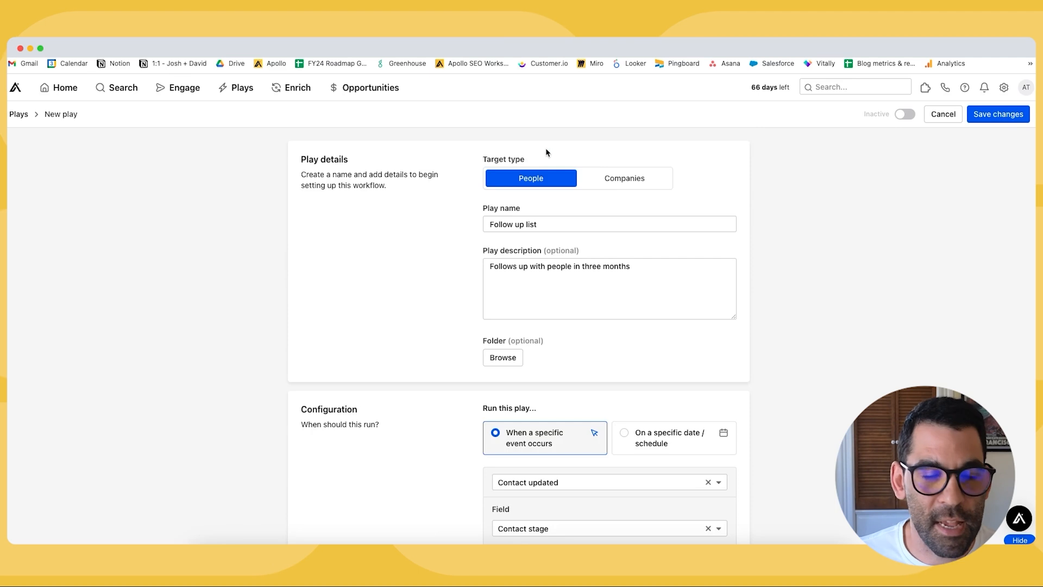
{"action": "scroll", "coordinate": [419, 248], "scroll_direction": "down", "scroll_amount": 1}
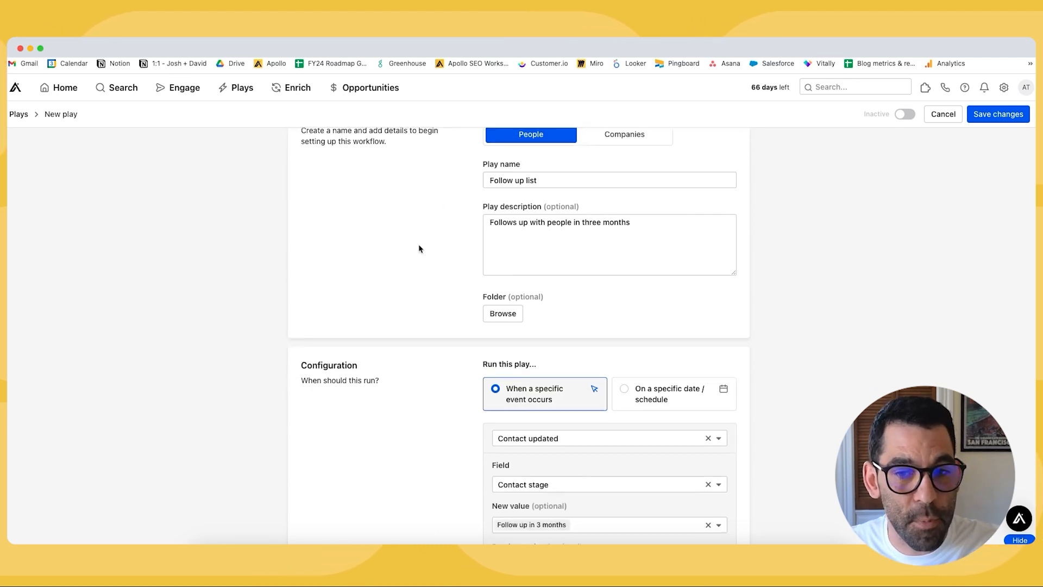
{"action": "scroll", "coordinate": [419, 248], "scroll_direction": "down", "scroll_amount": 3}
{"action": "scroll", "coordinate": [419, 248], "scroll_direction": "down", "scroll_amount": 1}
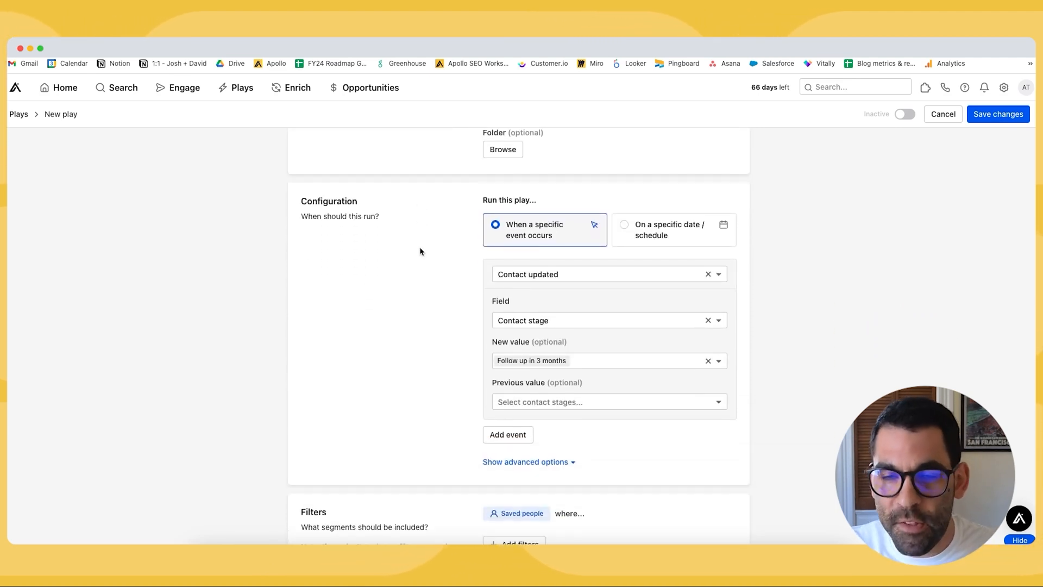
{"action": "scroll", "coordinate": [436, 293], "scroll_direction": "up", "scroll_amount": 2}
{"action": "scroll", "coordinate": [571, 375], "scroll_direction": "down", "scroll_amount": 3}
{"action": "scroll", "coordinate": [433, 337], "scroll_direction": "down", "scroll_amount": 7}
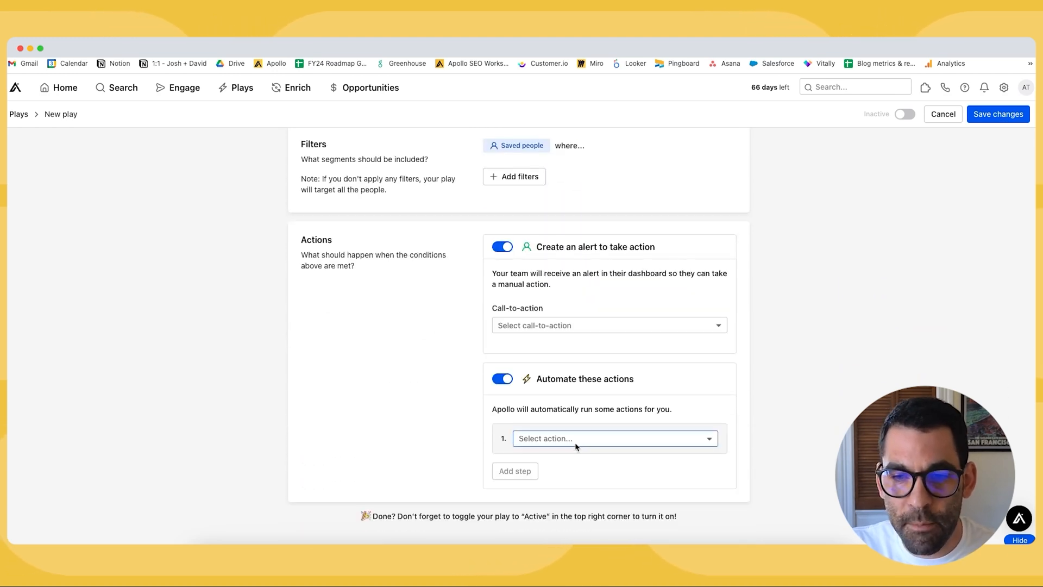
- Save the Follow up list play and return to the list of plays
{"action": "left_click", "coordinate": [1011, 113]}
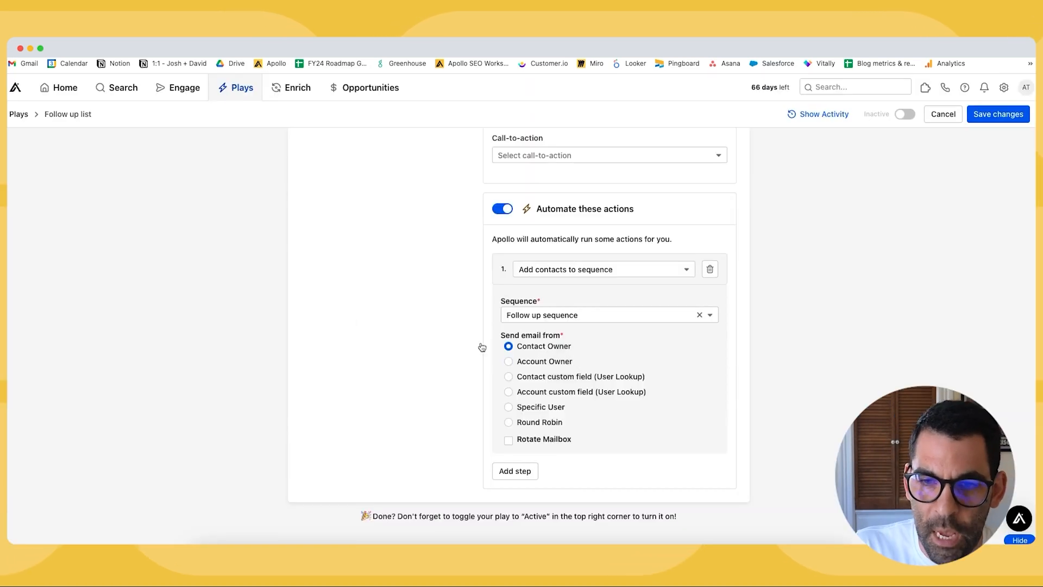
{"action": "left_click", "coordinate": [993, 113]}
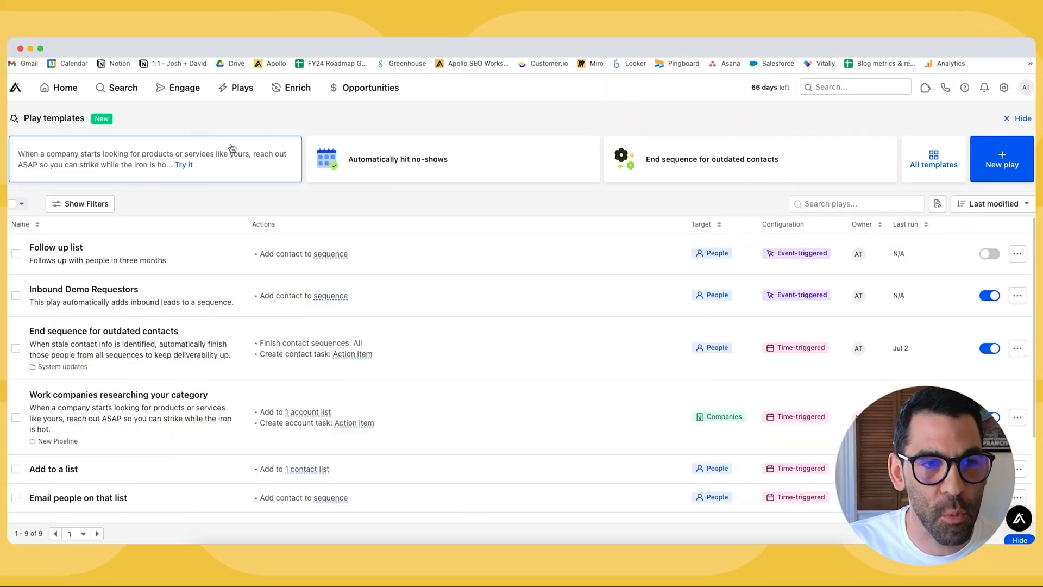
- Create a play from the "Work companies researching your category" template, keeping its three suggested actions selected
{"action": "mouse_move", "coordinate": [139, 165]}
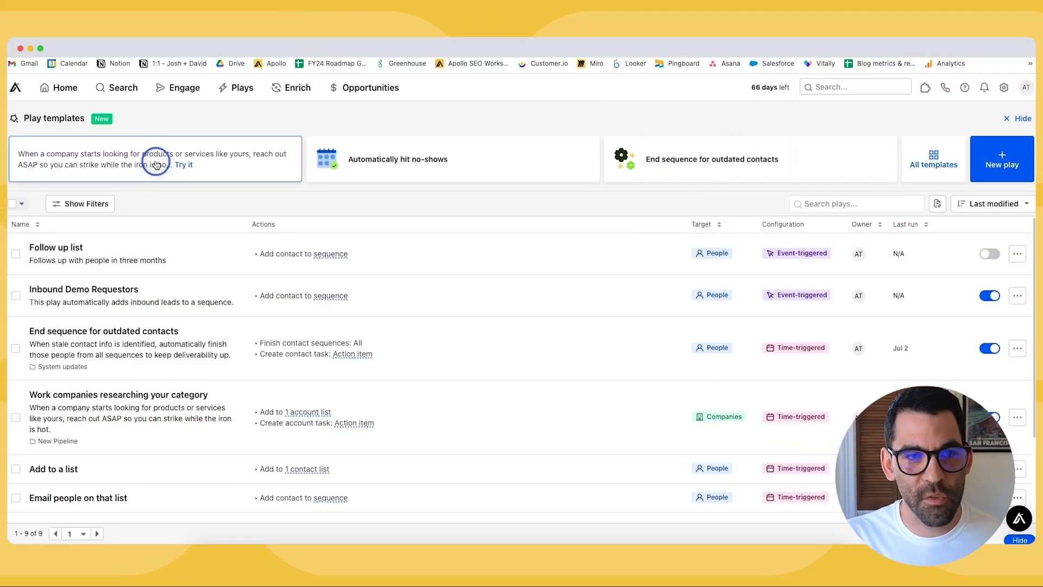
{"action": "left_click", "coordinate": [183, 165]}
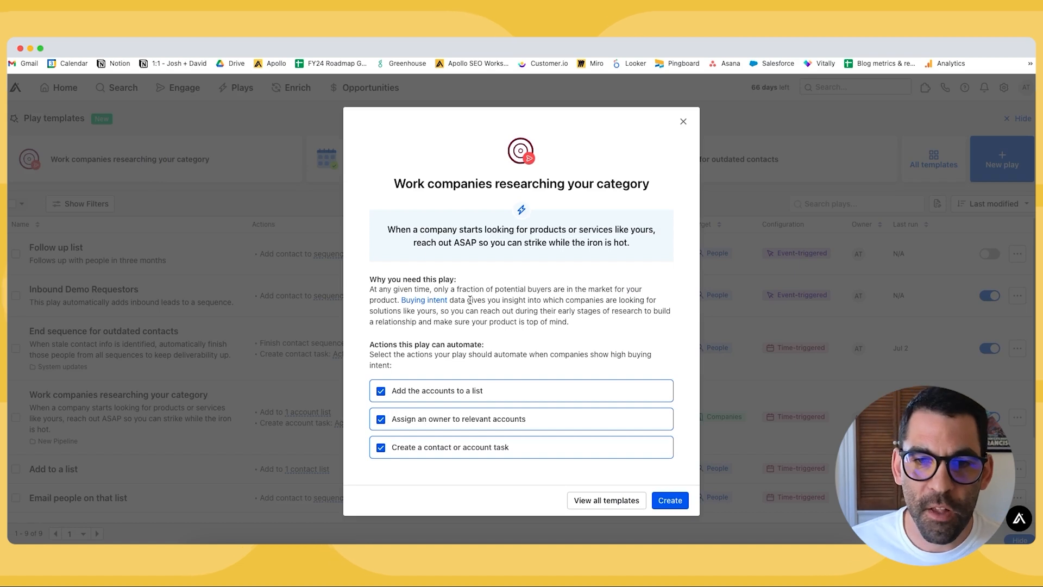
{"action": "left_click_drag", "start_coordinate": [445, 302], "coordinate": [392, 302]}
{"action": "left_click_drag", "start_coordinate": [470, 301], "coordinate": [396, 298]}
{"action": "left_click", "coordinate": [519, 318]}
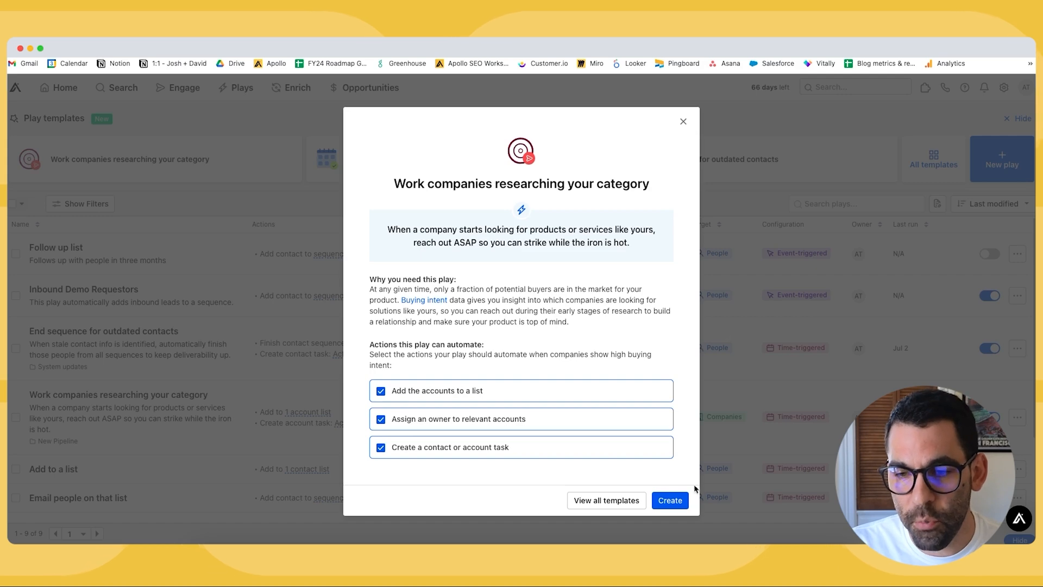
{"action": "left_click", "coordinate": [670, 499]}
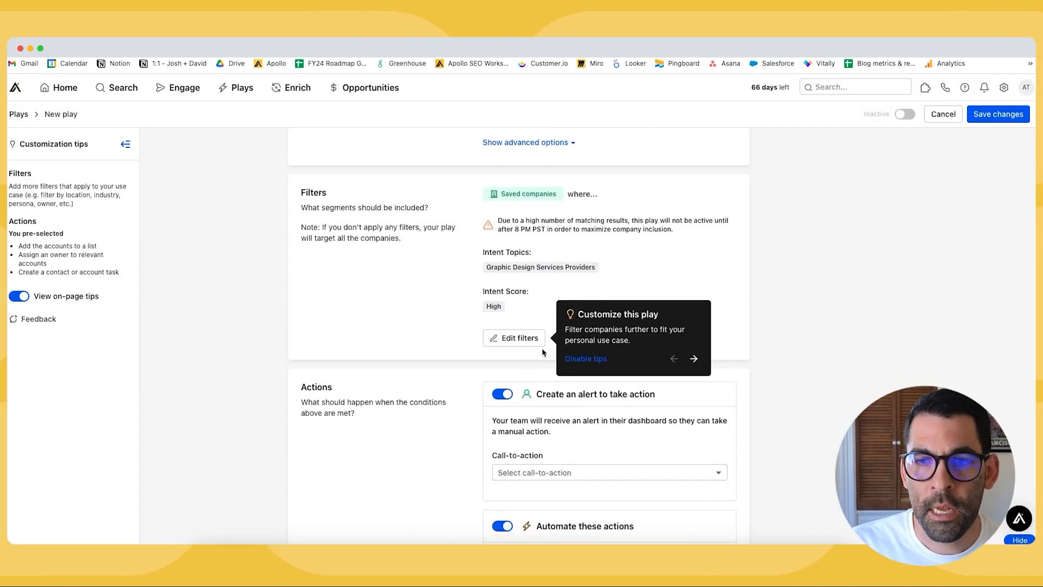
- Review the new play's target type, name, description and run schedule, including the available start times
{"action": "scroll", "coordinate": [542, 351], "scroll_direction": "up", "scroll_amount": 9}
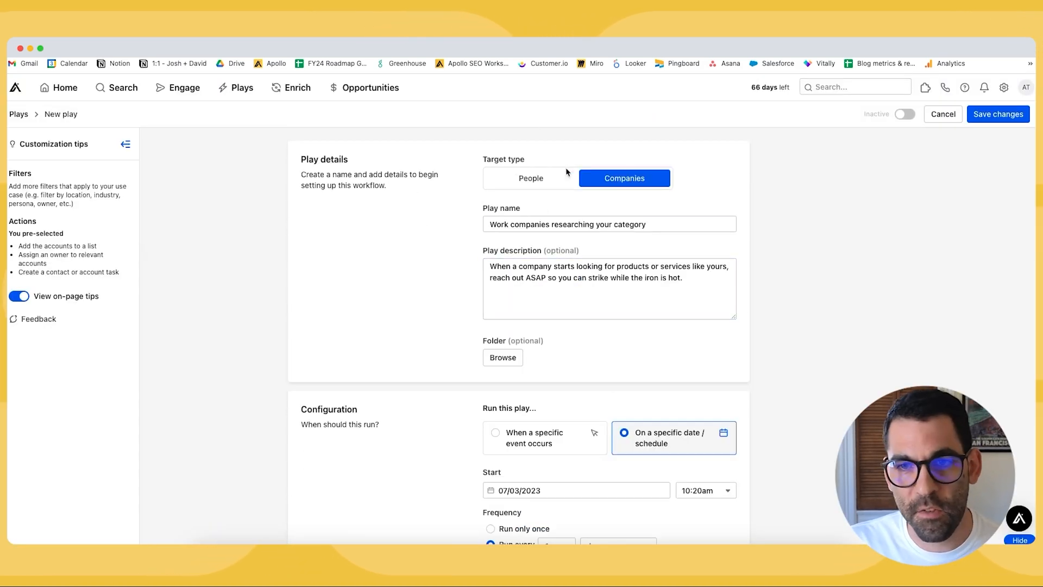
{"action": "scroll", "coordinate": [581, 184], "scroll_direction": "down", "scroll_amount": 3}
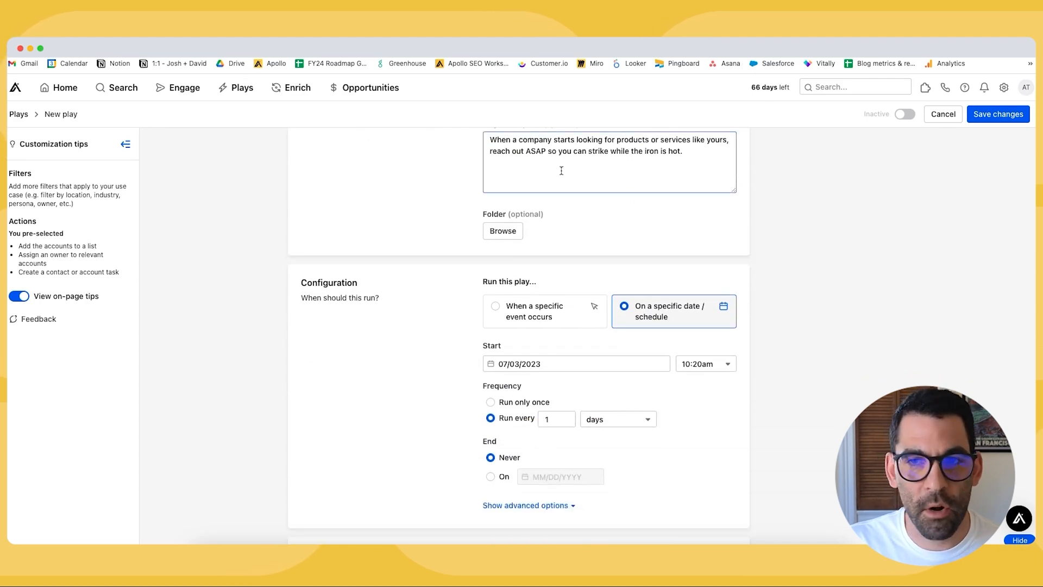
{"action": "scroll", "coordinate": [587, 185], "scroll_direction": "down", "scroll_amount": 2}
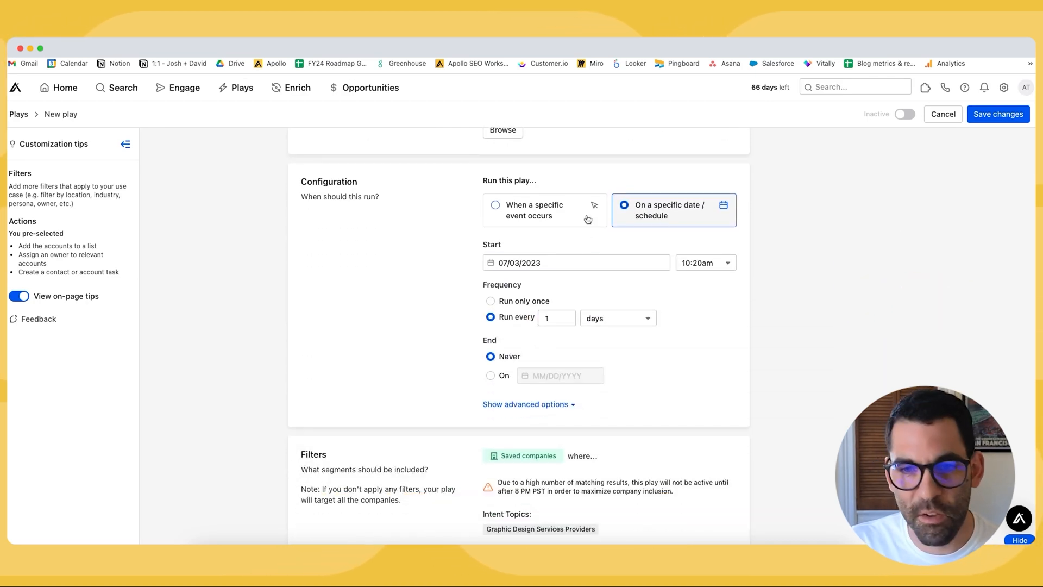
{"action": "left_click", "coordinate": [708, 262]}
{"action": "scroll", "coordinate": [706, 200], "scroll_direction": "down", "scroll_amount": 3}
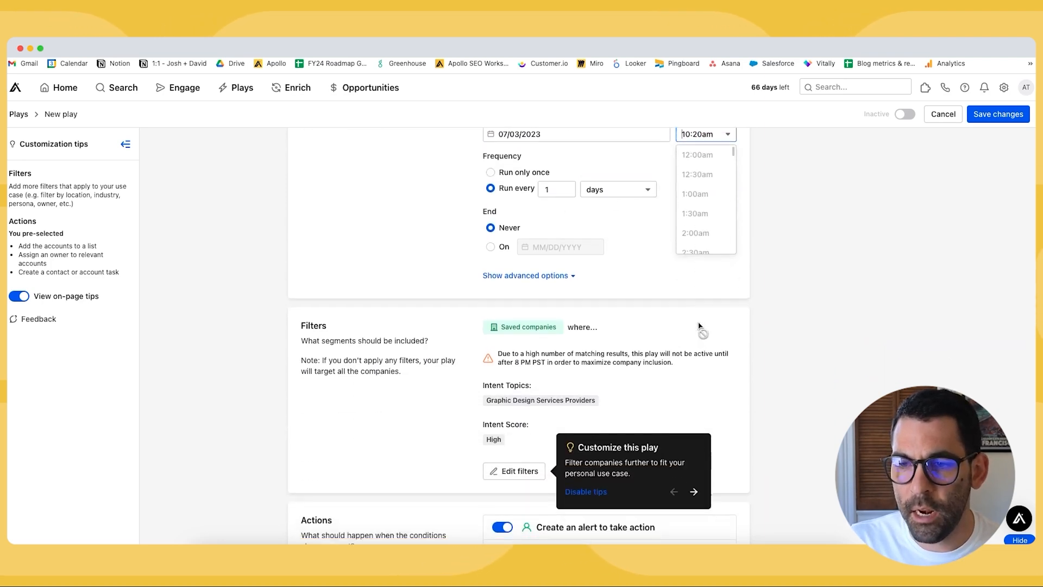
{"action": "scroll", "coordinate": [707, 201], "scroll_direction": "down", "scroll_amount": 5}
{"action": "scroll", "coordinate": [708, 218], "scroll_direction": "down", "scroll_amount": 5}
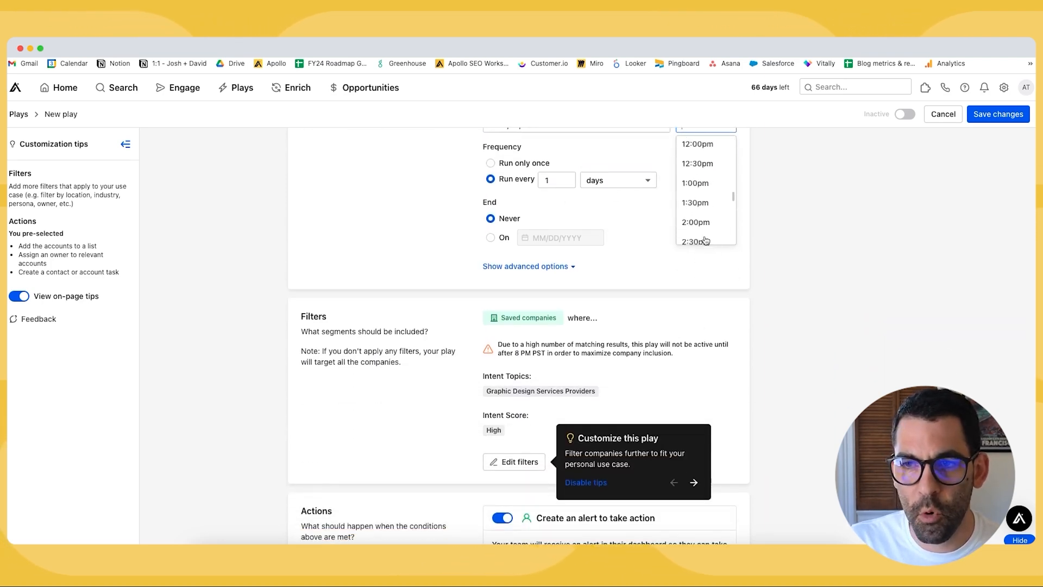
{"action": "scroll", "coordinate": [706, 229], "scroll_direction": "up", "scroll_amount": 3}
- Schedule the play to start on 07/05/2023 at 5:00am
{"action": "left_click", "coordinate": [532, 212]}
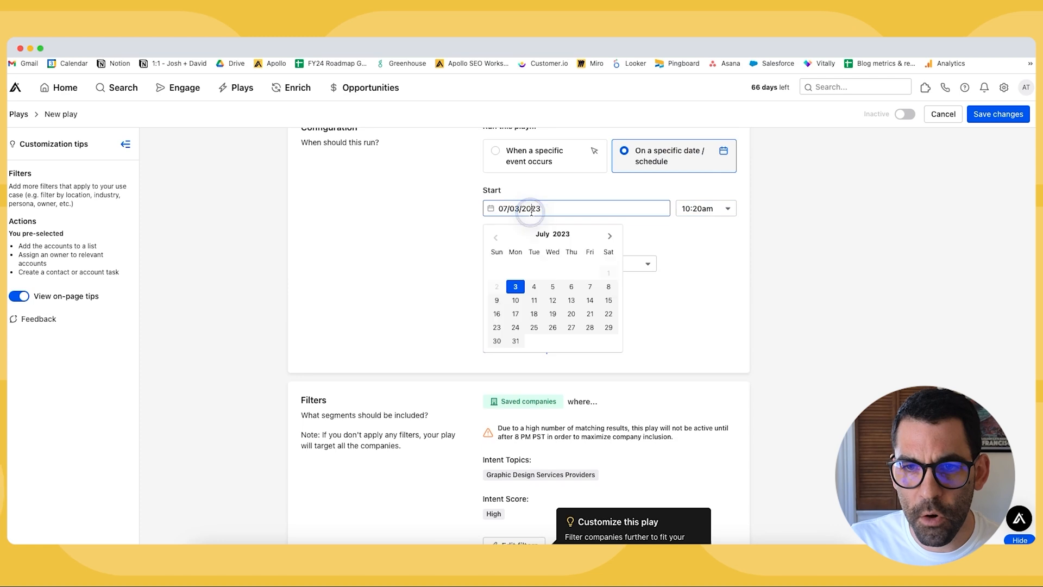
{"action": "left_click", "coordinate": [552, 286]}
{"action": "left_click", "coordinate": [706, 208]}
{"action": "scroll", "coordinate": [703, 263], "scroll_direction": "down", "scroll_amount": 3}
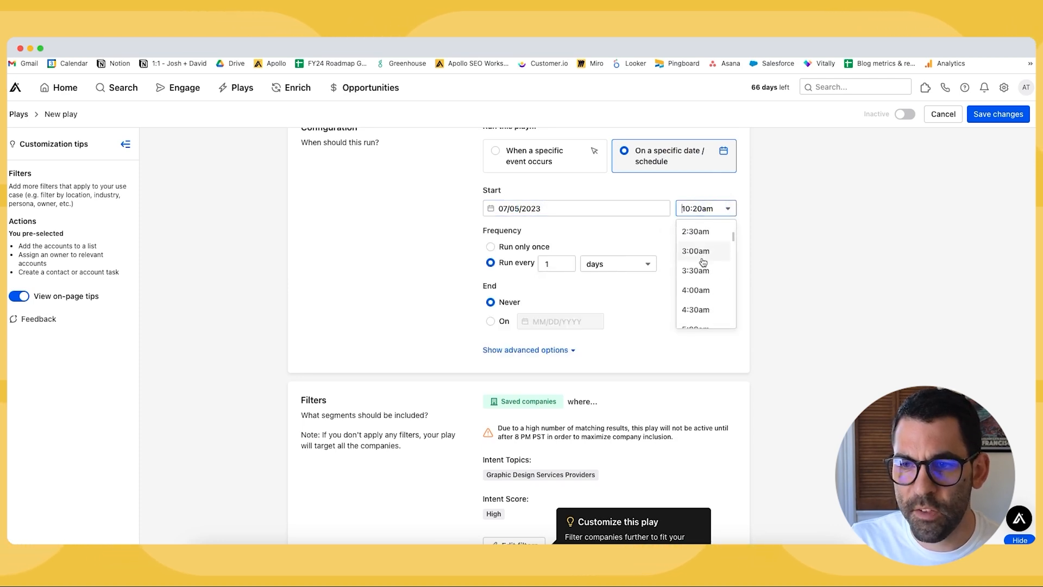
{"action": "left_click", "coordinate": [700, 321]}
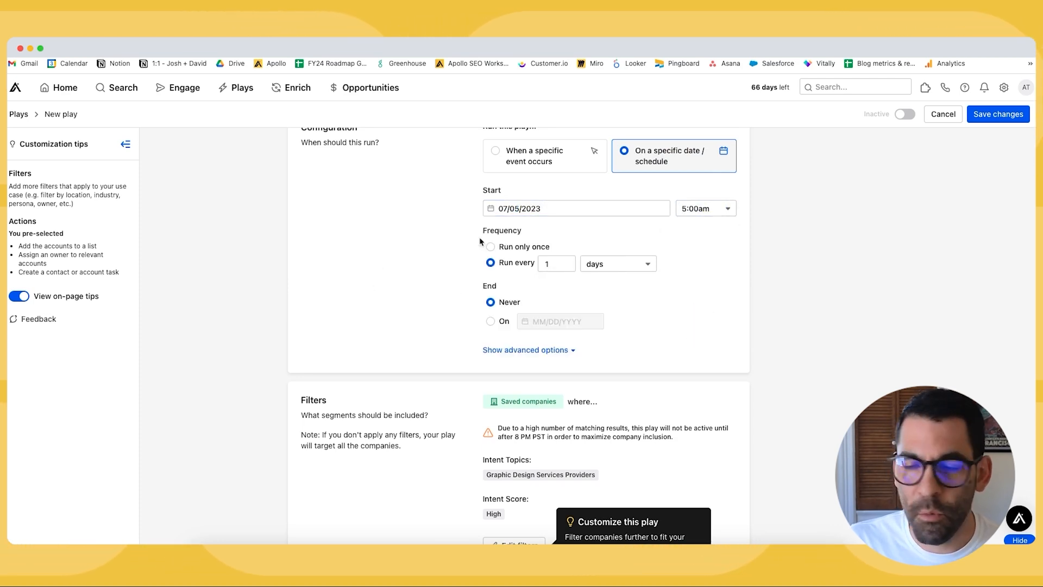
- Disable the customization tips shown beside the play's filters
{"action": "scroll", "coordinate": [617, 225], "scroll_direction": "down", "scroll_amount": 2}
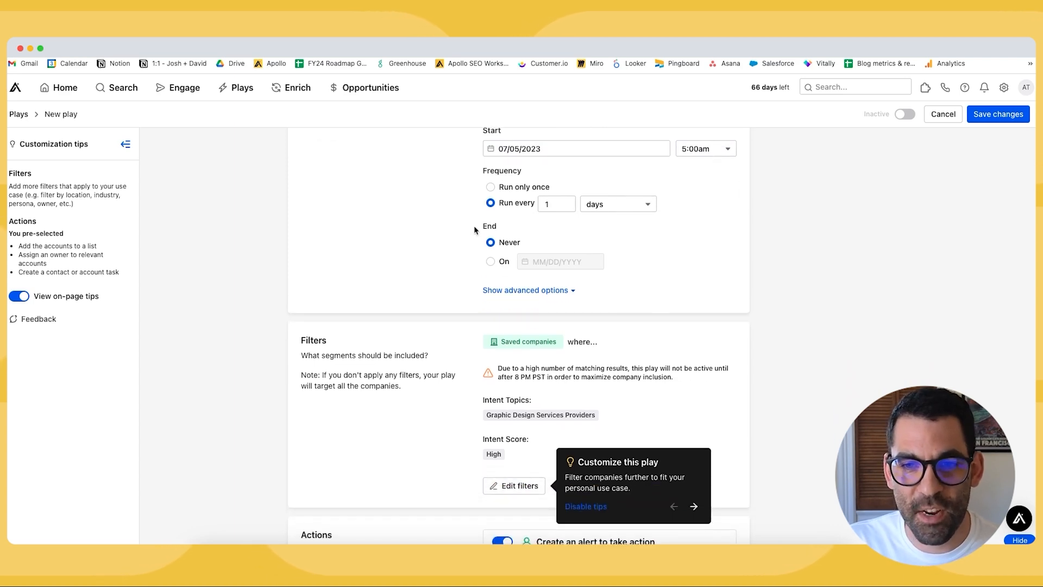
{"action": "scroll", "coordinate": [562, 256], "scroll_direction": "down", "scroll_amount": 5}
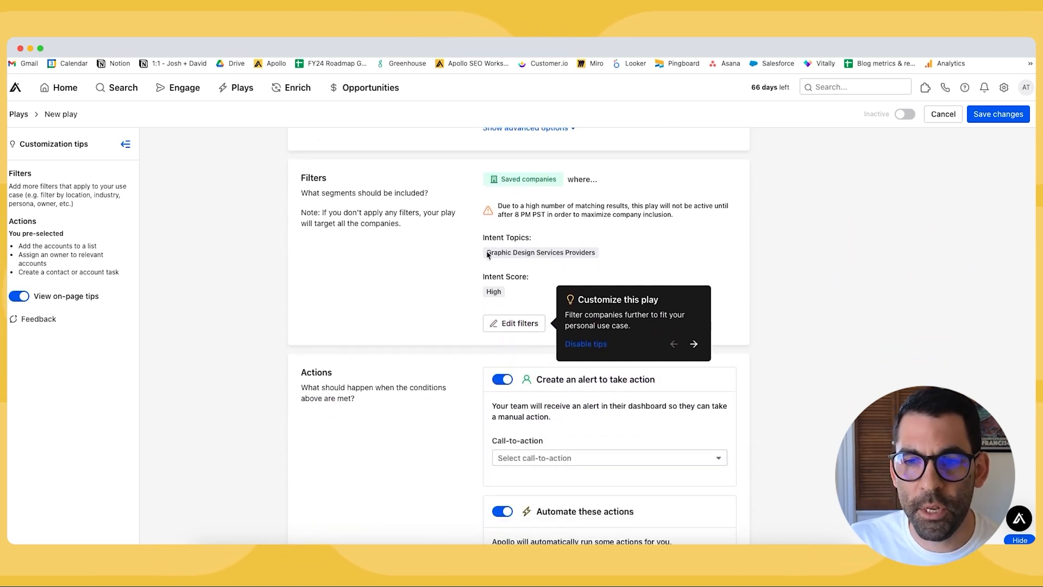
{"action": "left_click", "coordinate": [586, 346]}
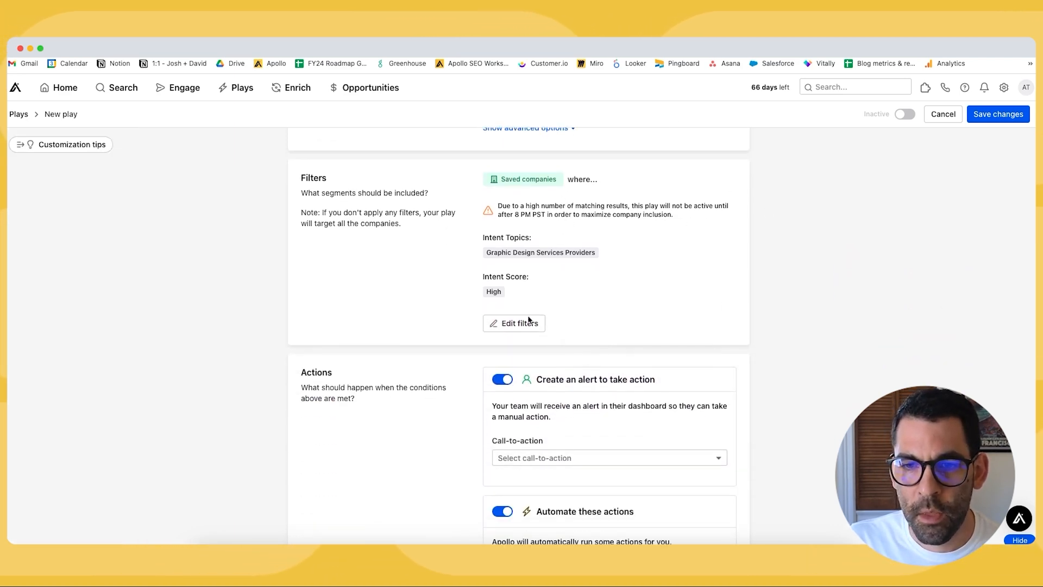
- Examine the play's Intent Topics and Intent Score filters, and look through the company filters in the filter configuration
{"action": "left_click_drag", "start_coordinate": [487, 248], "coordinate": [617, 287]}
{"action": "left_click", "coordinate": [608, 300]}
{"action": "left_click_drag", "start_coordinate": [478, 239], "coordinate": [555, 237]}
{"action": "left_click", "coordinate": [559, 240]}
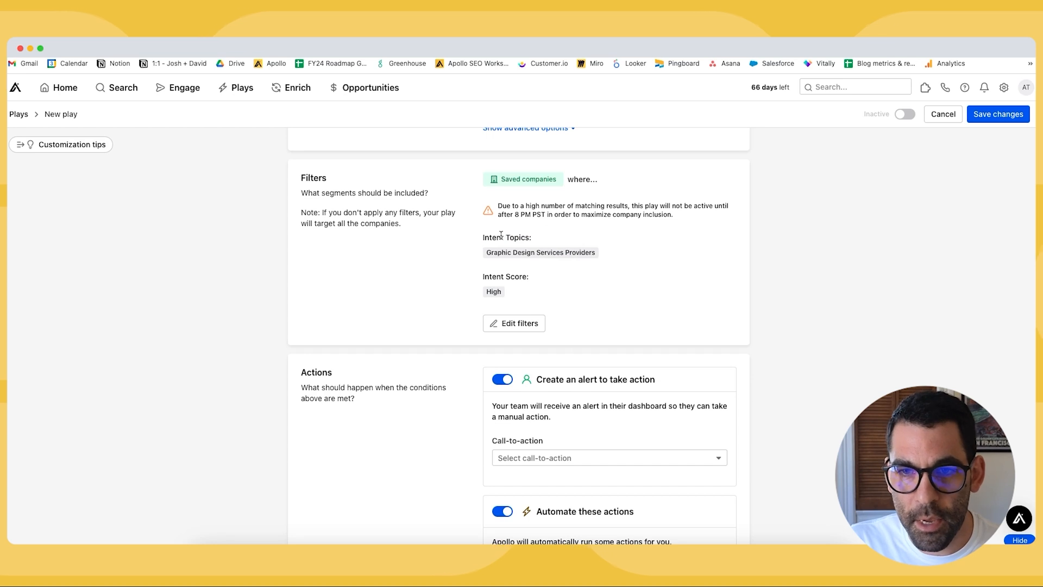
{"action": "left_click_drag", "start_coordinate": [471, 278], "coordinate": [552, 275]}
{"action": "left_click", "coordinate": [554, 278]}
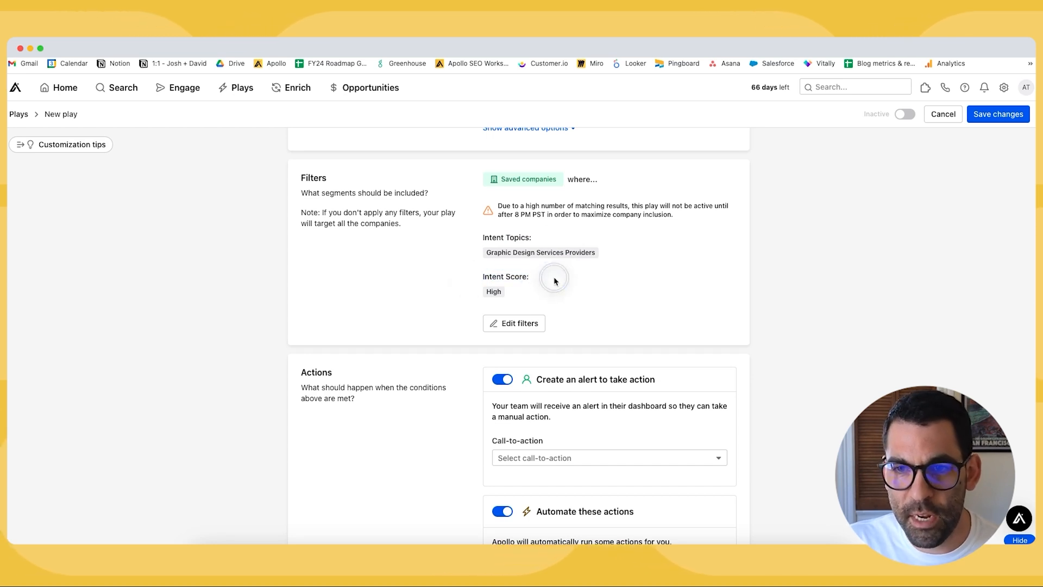
{"action": "left_click", "coordinate": [527, 327]}
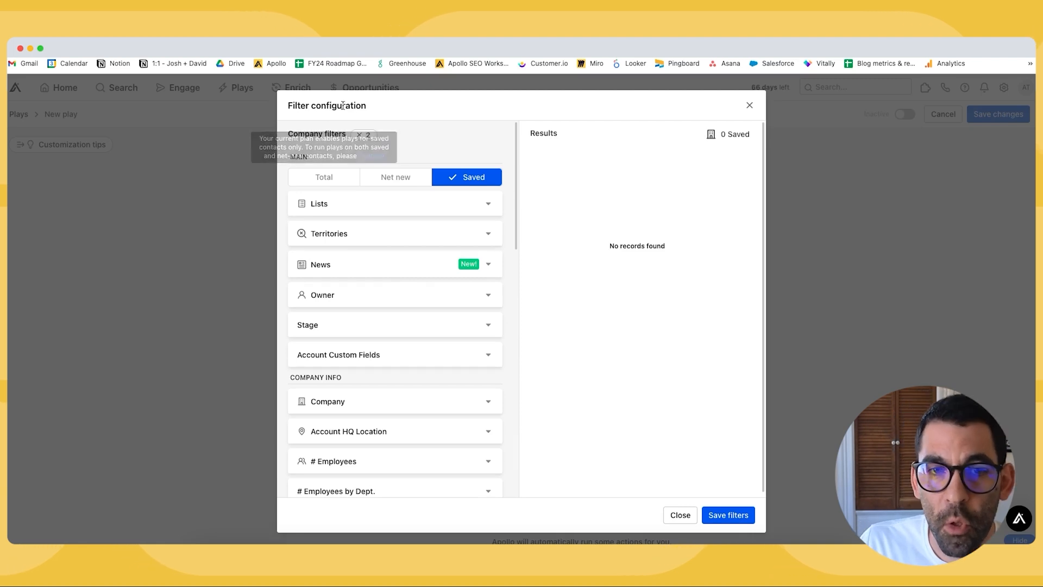
{"action": "left_click_drag", "start_coordinate": [293, 134], "coordinate": [333, 135]}
{"action": "left_click", "coordinate": [333, 134]}
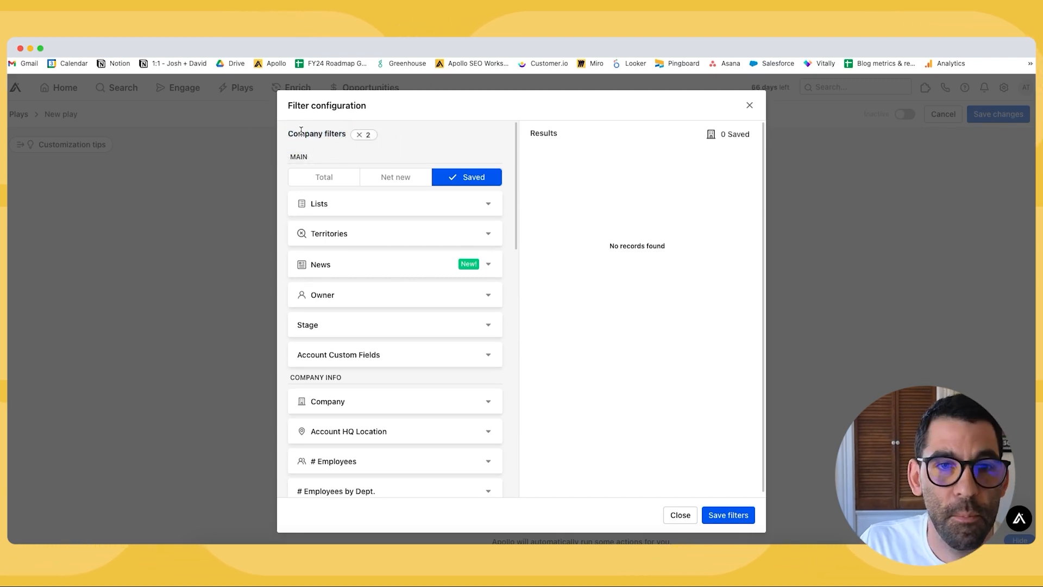
{"action": "scroll", "coordinate": [416, 152], "scroll_direction": "down", "scroll_amount": 8}
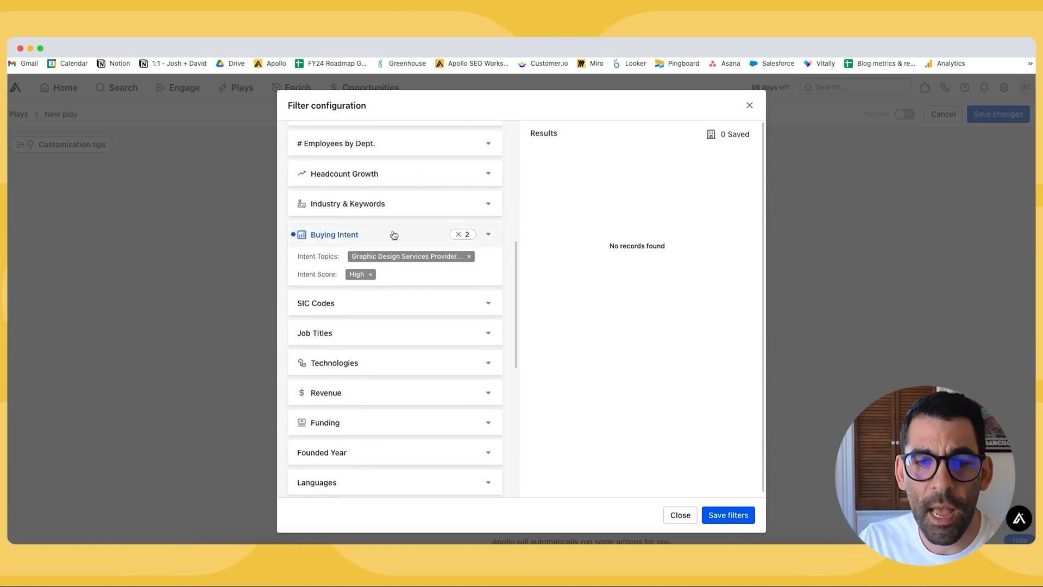
- Clear the Buying Intent topic and score filters, and reselect High as the intent score
{"action": "left_click", "coordinate": [398, 264]}
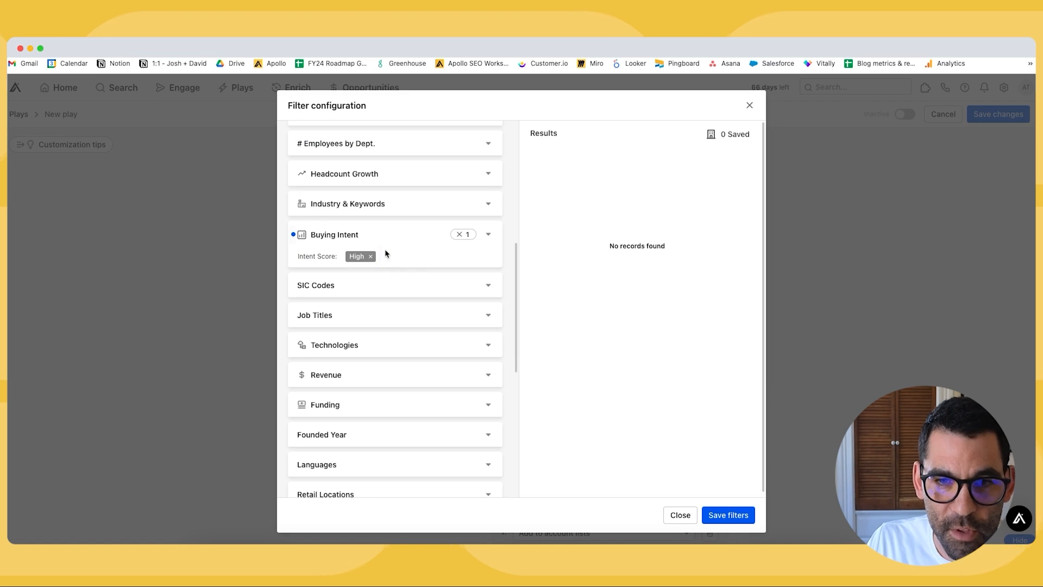
{"action": "left_click", "coordinate": [371, 256]}
{"action": "left_click", "coordinate": [368, 234]}
{"action": "left_click", "coordinate": [308, 261]}
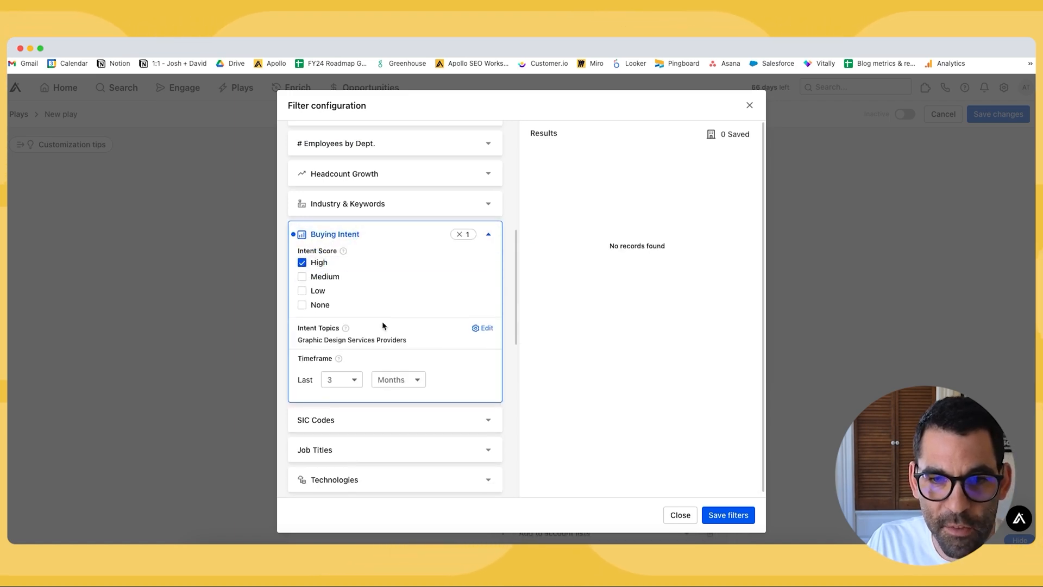
- Browse the available intent topics, including the Design Services group, and close the topic settings and filter configuration without saving
{"action": "left_click", "coordinate": [485, 329]}
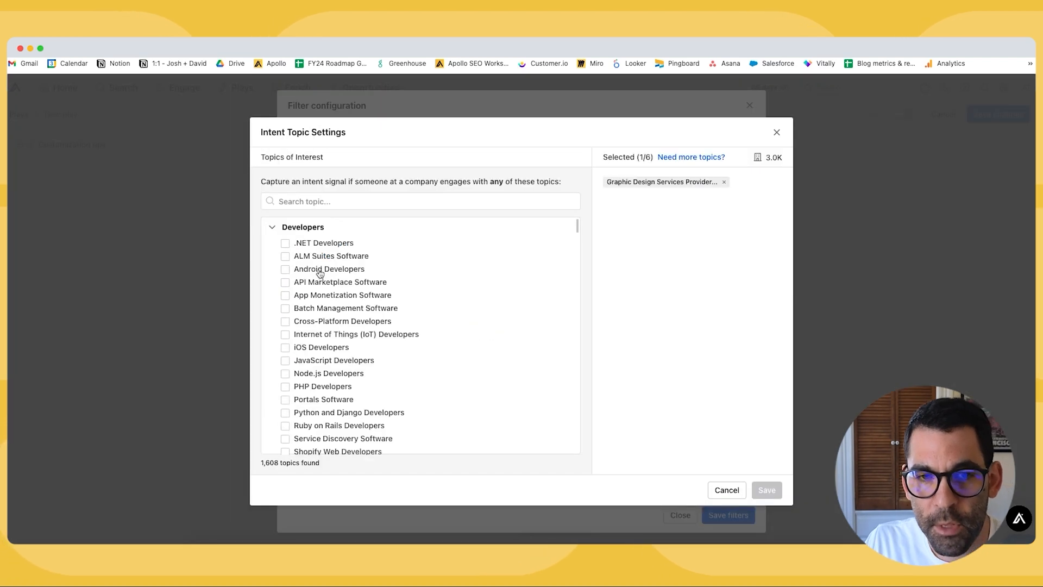
{"action": "scroll", "coordinate": [375, 293], "scroll_direction": "down", "scroll_amount": 4}
{"action": "left_click_drag", "start_coordinate": [265, 463], "coordinate": [325, 467]}
{"action": "left_click", "coordinate": [327, 467]}
{"action": "scroll", "coordinate": [410, 305], "scroll_direction": "down", "scroll_amount": 10}
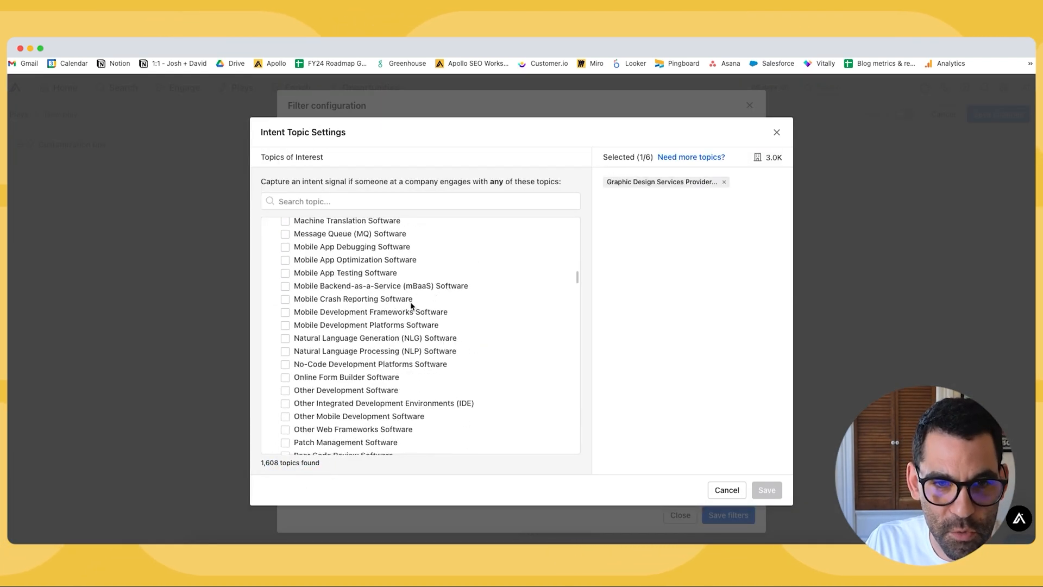
{"action": "scroll", "coordinate": [410, 302], "scroll_direction": "down", "scroll_amount": 10}
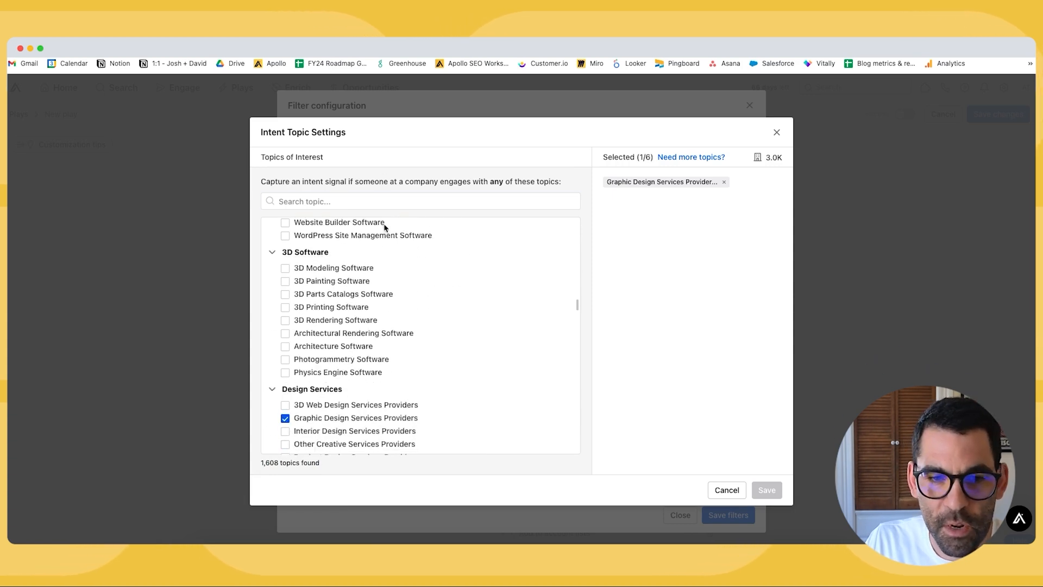
{"action": "scroll", "coordinate": [385, 322], "scroll_direction": "down", "scroll_amount": 3}
{"action": "scroll", "coordinate": [385, 322], "scroll_direction": "down", "scroll_amount": 1}
{"action": "left_click", "coordinate": [302, 319]}
{"action": "left_click", "coordinate": [302, 320]}
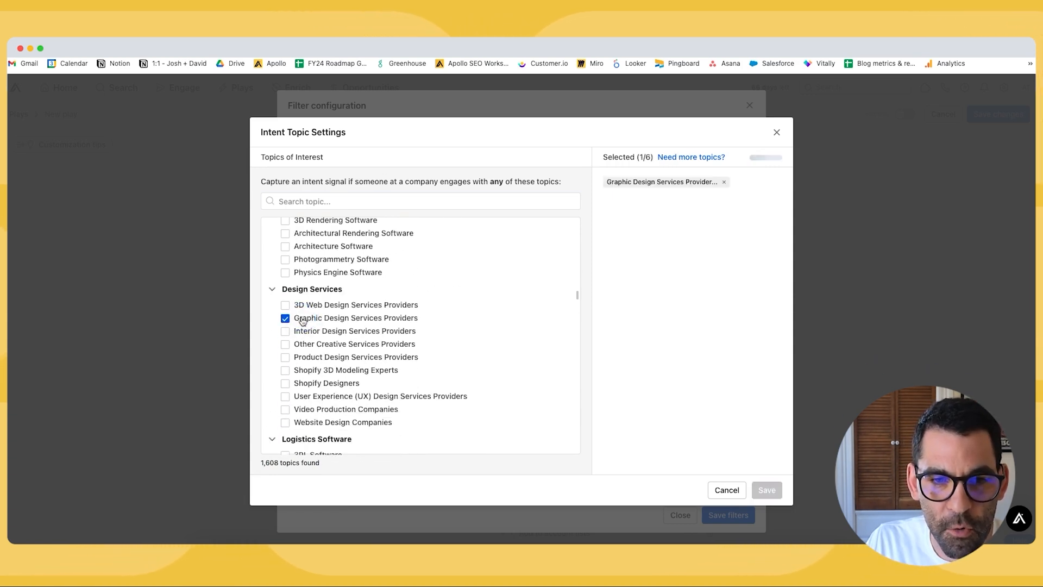
{"action": "scroll", "coordinate": [468, 275], "scroll_direction": "down", "scroll_amount": 3}
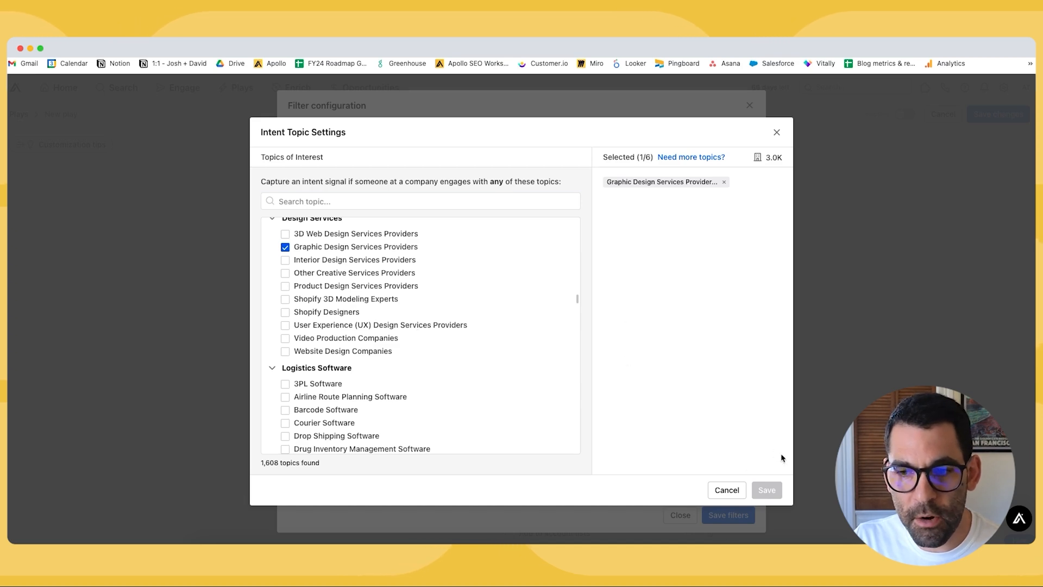
{"action": "scroll", "coordinate": [401, 410], "scroll_direction": "up", "scroll_amount": 15}
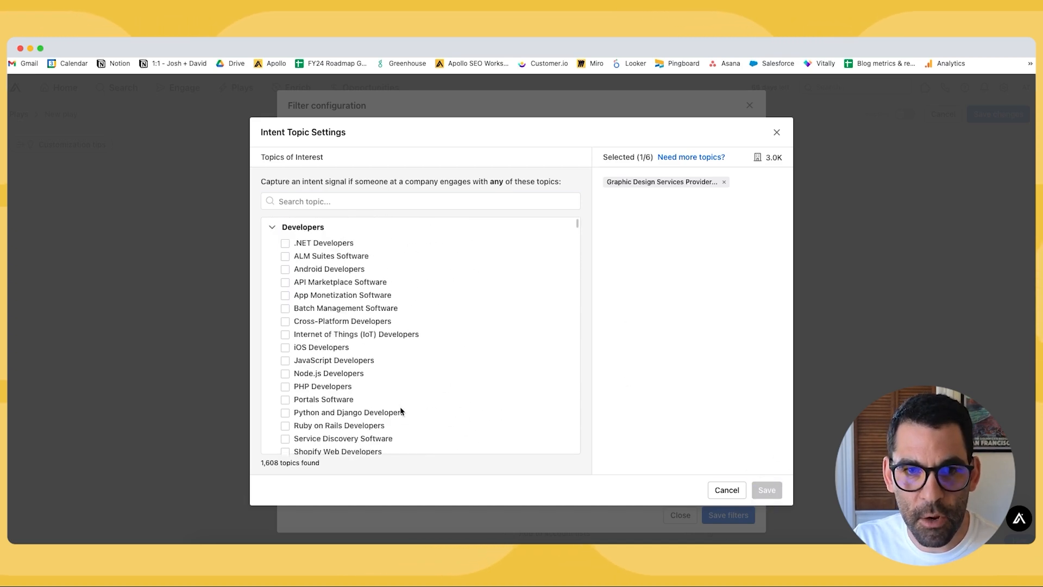
{"action": "left_click", "coordinate": [777, 132]}
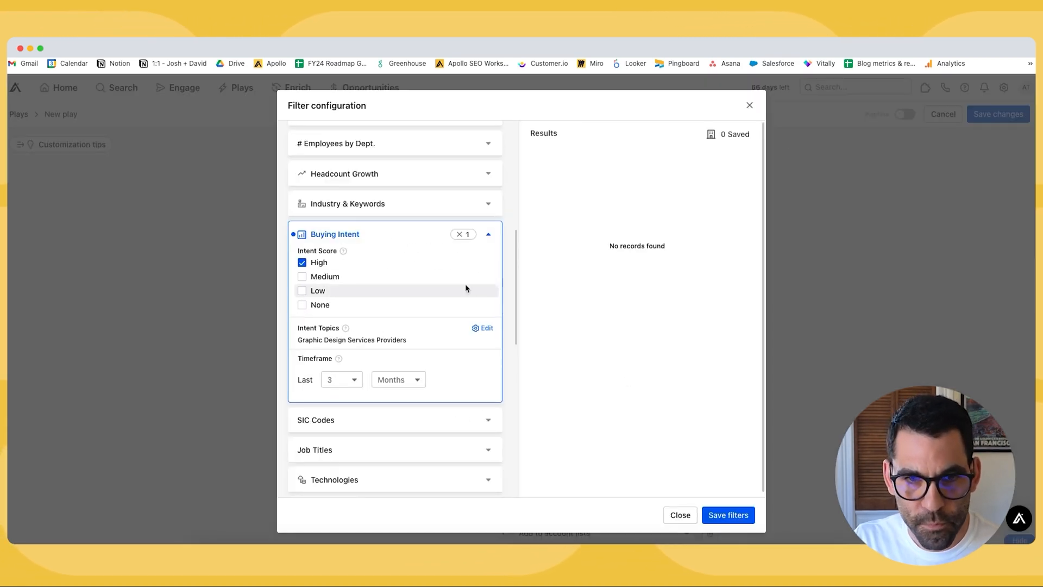
{"action": "left_click", "coordinate": [750, 104]}
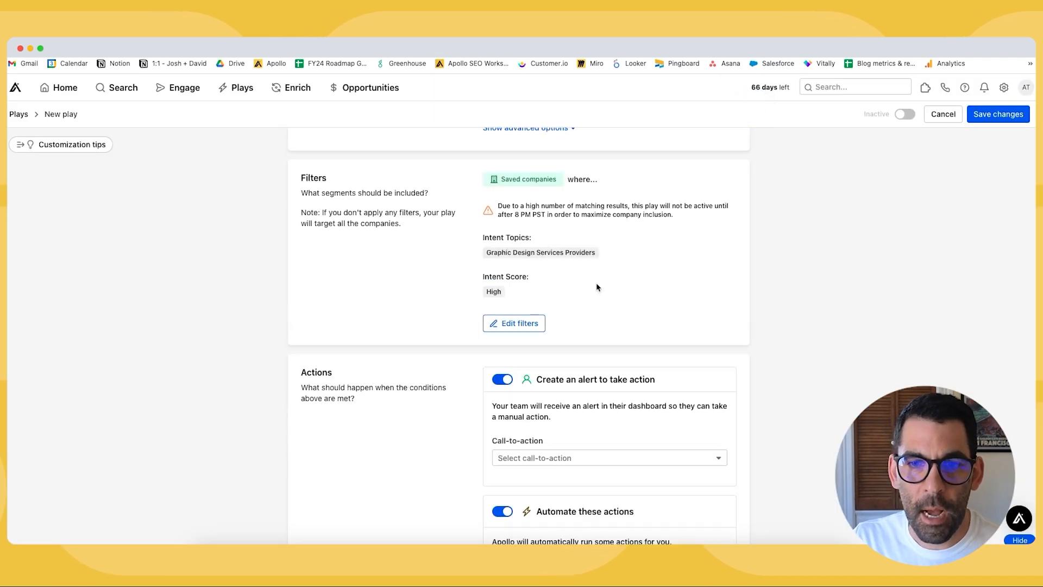
- Add a 51-100 employee count range to the play's company filters and save the filters
{"action": "left_click", "coordinate": [511, 323]}
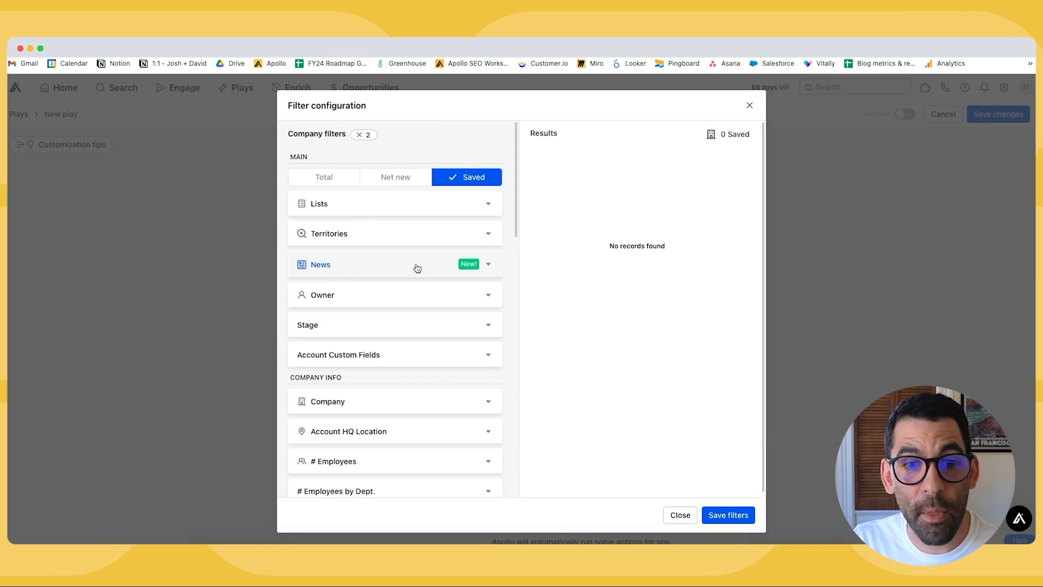
{"action": "scroll", "coordinate": [417, 267], "scroll_direction": "down", "scroll_amount": 2}
{"action": "scroll", "coordinate": [417, 267], "scroll_direction": "down", "scroll_amount": 2}
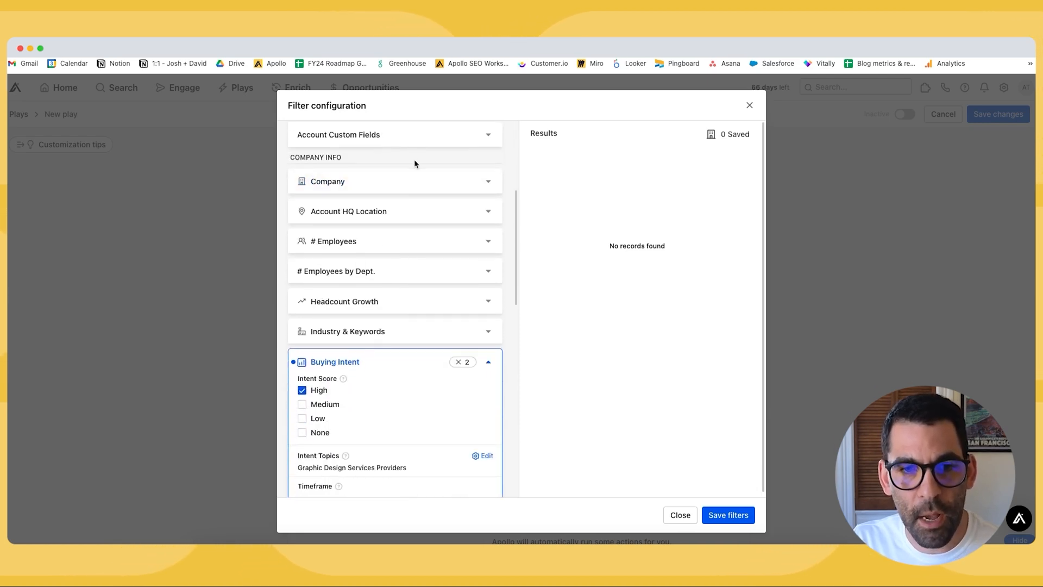
{"action": "scroll", "coordinate": [381, 195], "scroll_direction": "down", "scroll_amount": 1}
{"action": "left_click", "coordinate": [367, 205]}
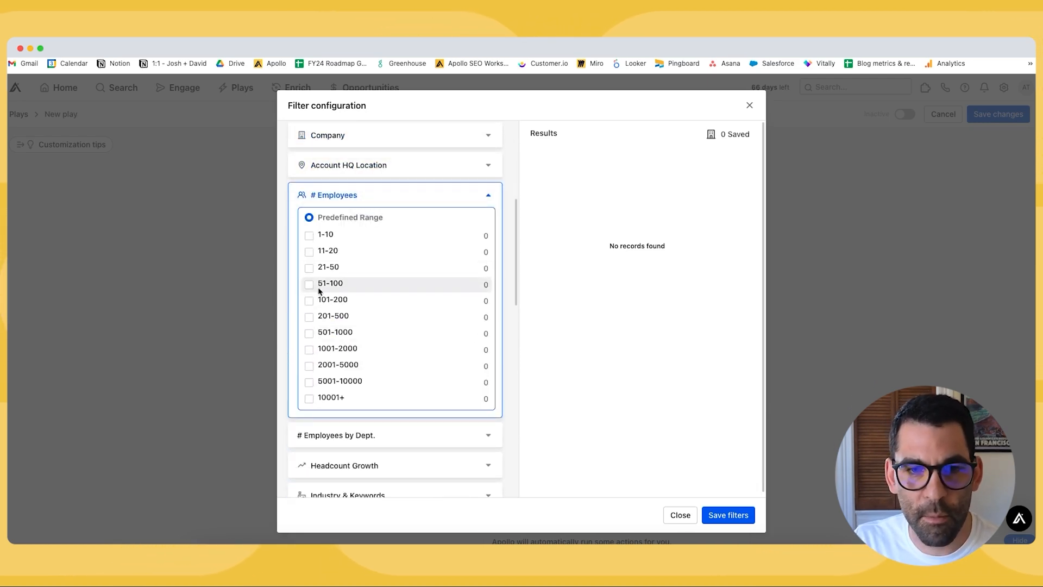
{"action": "left_click", "coordinate": [309, 285]}
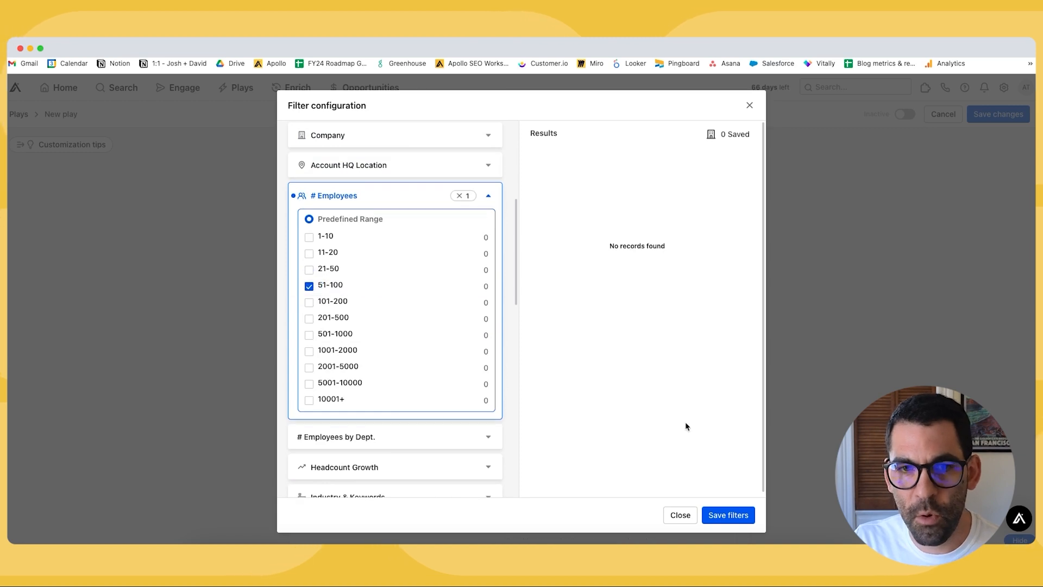
{"action": "left_click", "coordinate": [728, 515]}
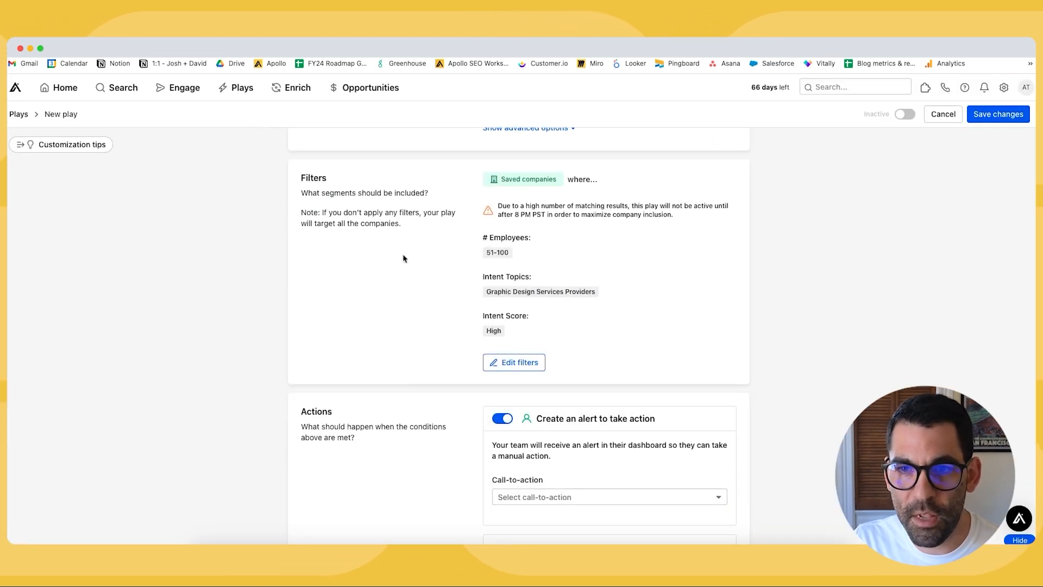
- Turn off the play's option to create an alert for manual action
{"action": "left_click_drag", "start_coordinate": [679, 211], "coordinate": [712, 207]}
{"action": "left_click", "coordinate": [712, 207]}
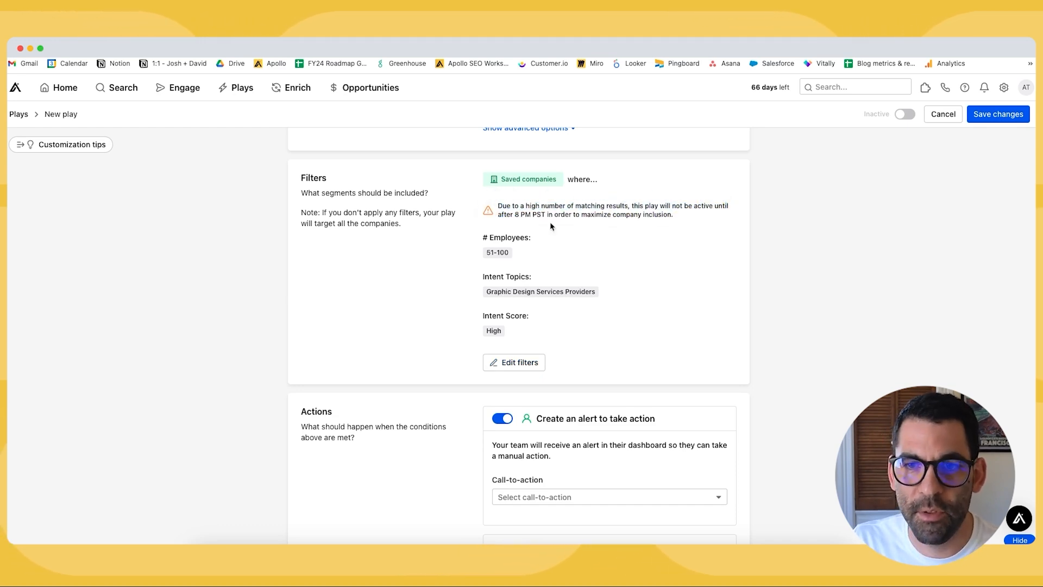
{"action": "scroll", "coordinate": [644, 227], "scroll_direction": "down", "scroll_amount": 3}
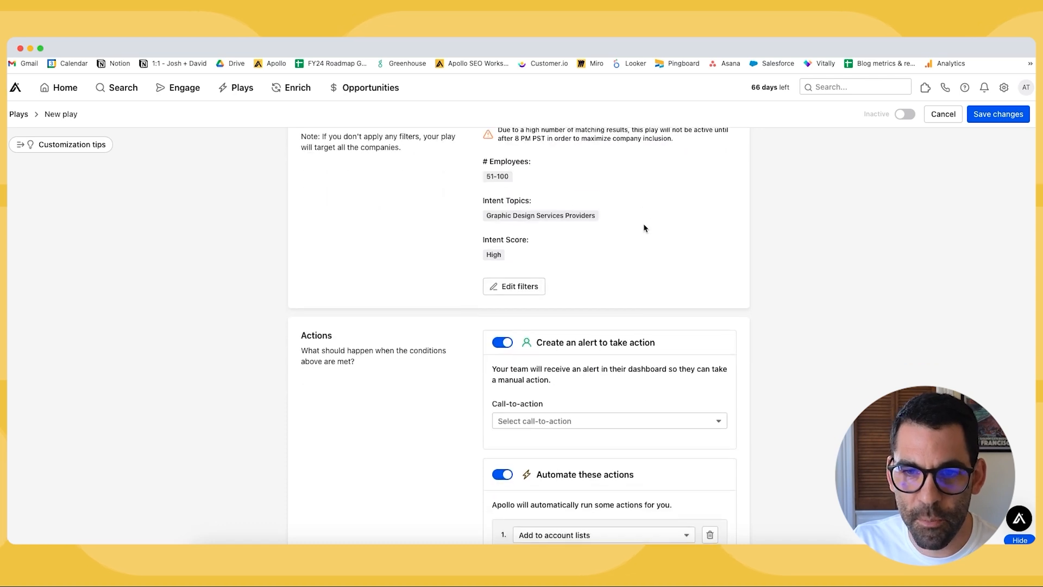
{"action": "scroll", "coordinate": [611, 232], "scroll_direction": "down", "scroll_amount": 2}
{"action": "left_click", "coordinate": [501, 201]}
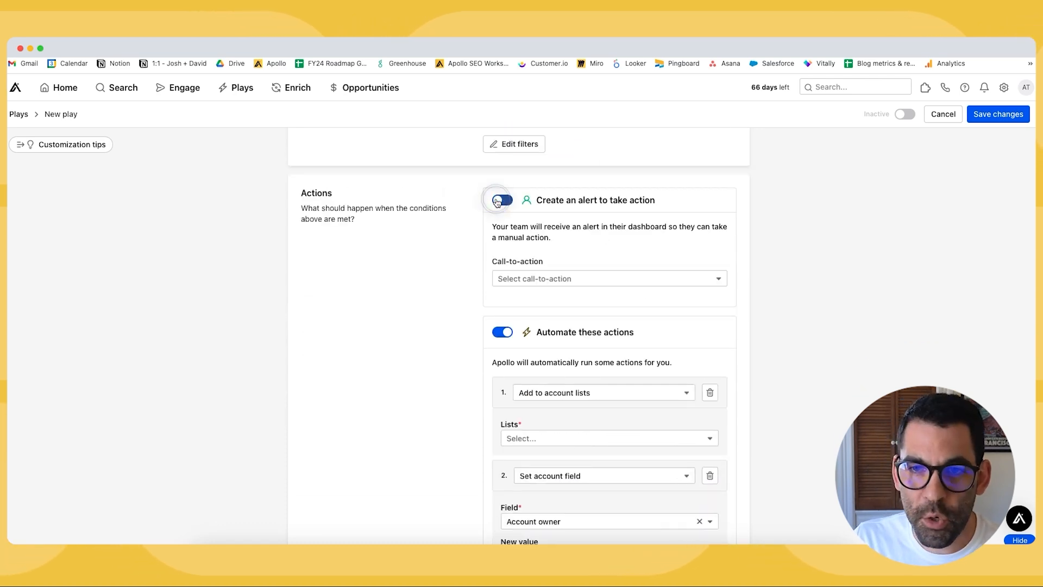
{"action": "scroll", "coordinate": [634, 224], "scroll_direction": "down", "scroll_amount": 1}
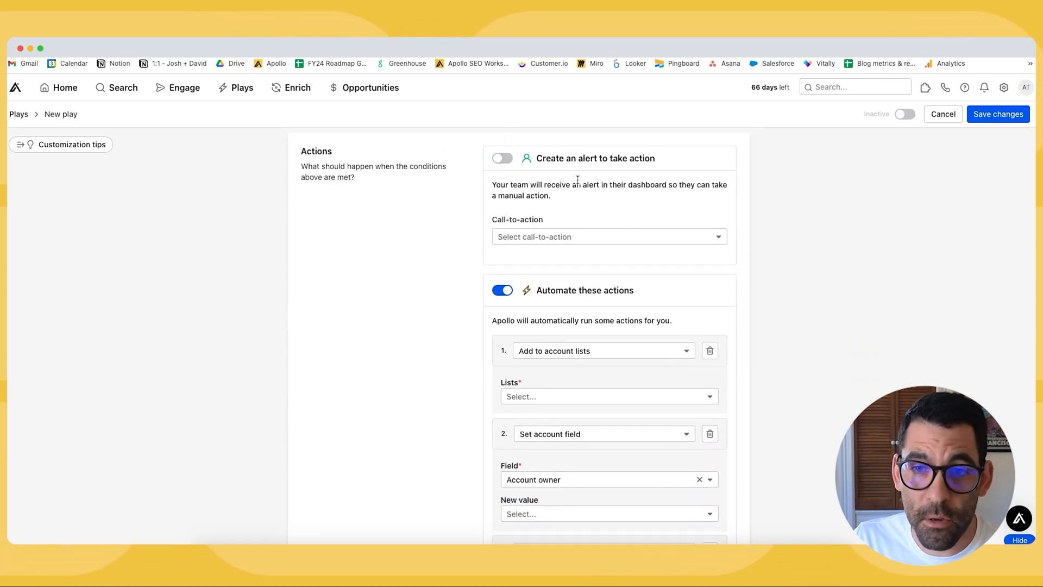
- Set the first automated action to add matching companies to the Researching Graphic Design list
{"action": "scroll", "coordinate": [578, 227], "scroll_direction": "down", "scroll_amount": 3}
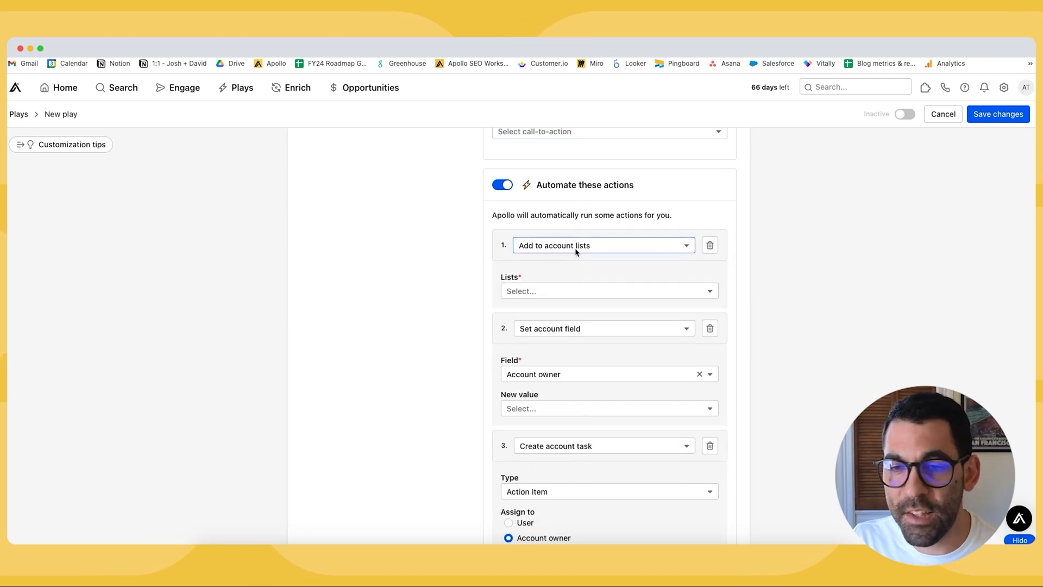
{"action": "left_click", "coordinate": [571, 296]}
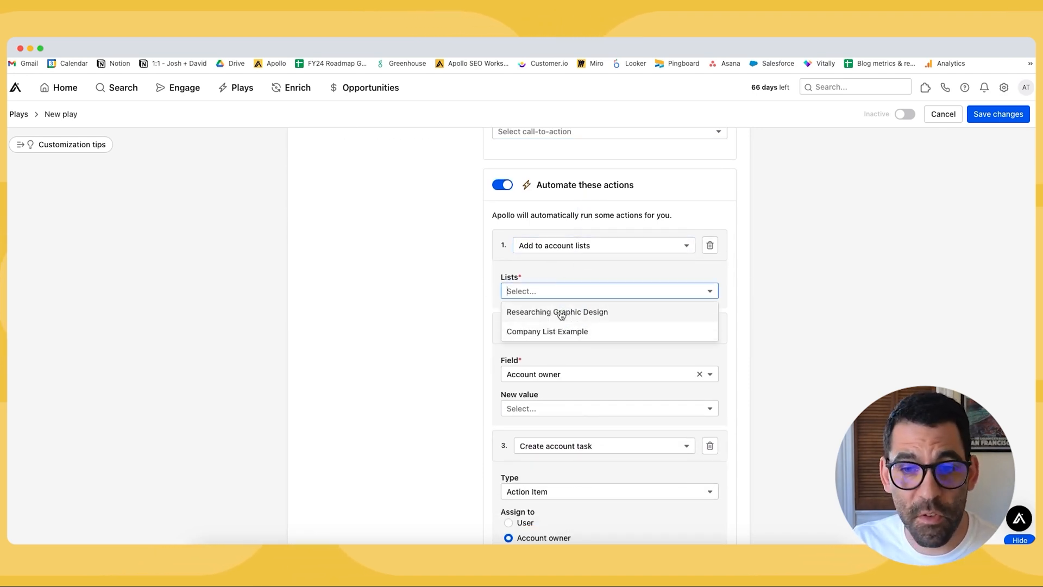
{"action": "left_click", "coordinate": [559, 310]}
- Choose the team member who becomes the new account owner in the Set account field action
{"action": "scroll", "coordinate": [506, 276], "scroll_direction": "down", "scroll_amount": 1}
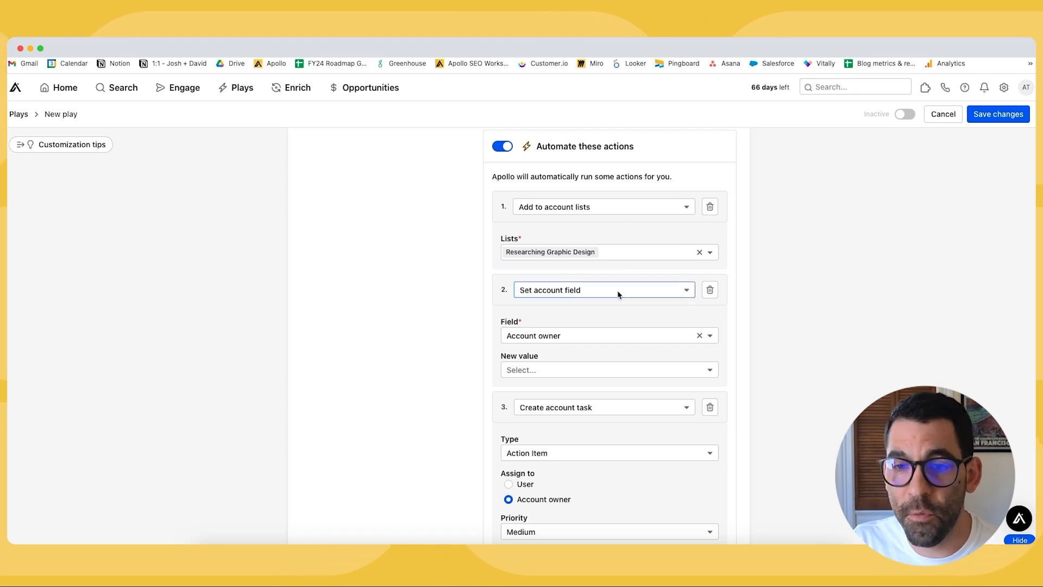
{"action": "scroll", "coordinate": [598, 291], "scroll_direction": "down", "scroll_amount": 2}
{"action": "left_click", "coordinate": [543, 300]}
{"action": "left_click", "coordinate": [543, 340]}
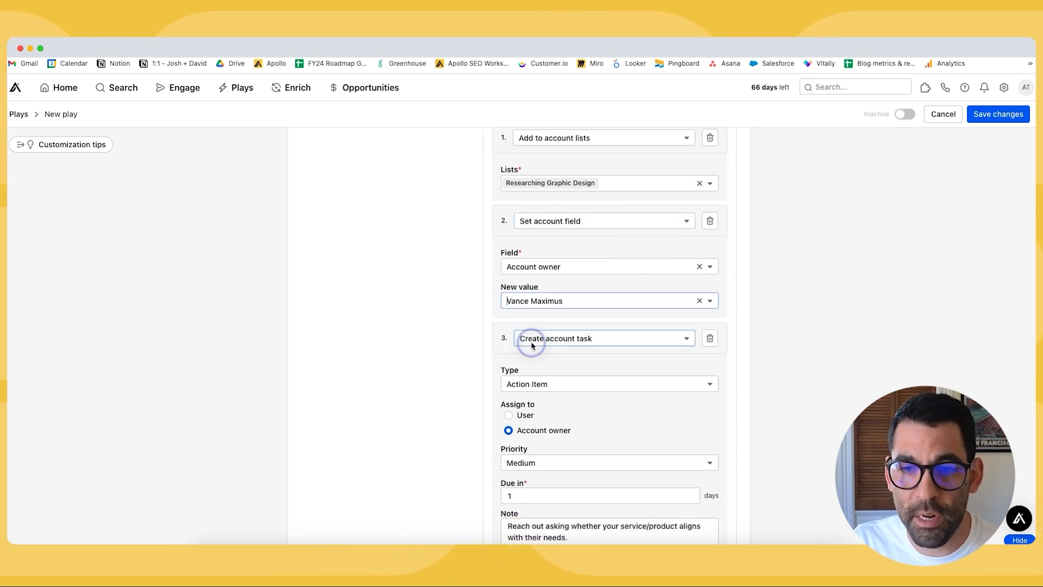
{"action": "scroll", "coordinate": [432, 298], "scroll_direction": "down", "scroll_amount": 2}
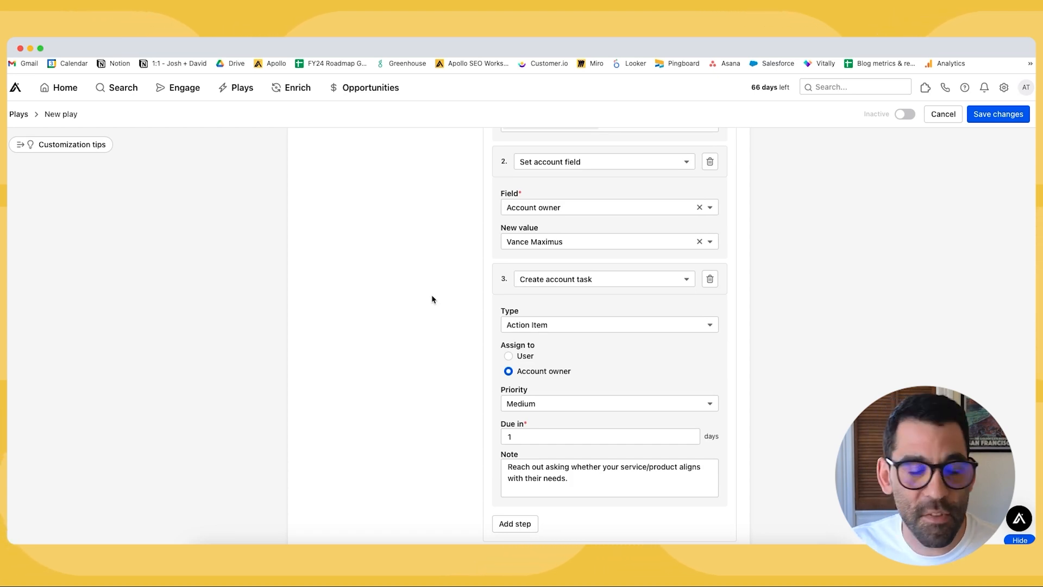
{"action": "scroll", "coordinate": [527, 246], "scroll_direction": "down", "scroll_amount": 2}
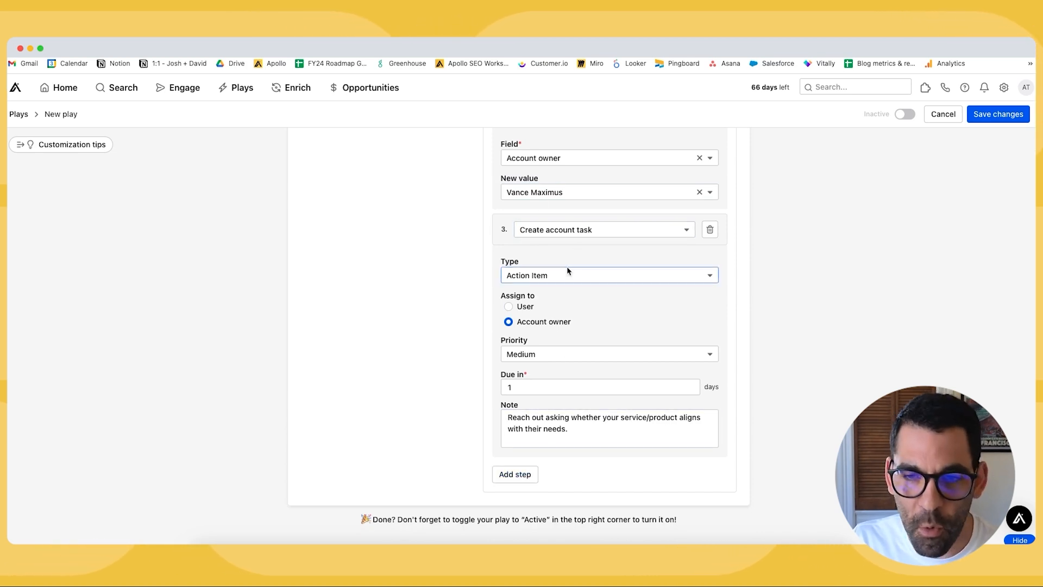
{"action": "left_click", "coordinate": [519, 476]}
{"action": "scroll", "coordinate": [549, 473], "scroll_direction": "down", "scroll_amount": 2}
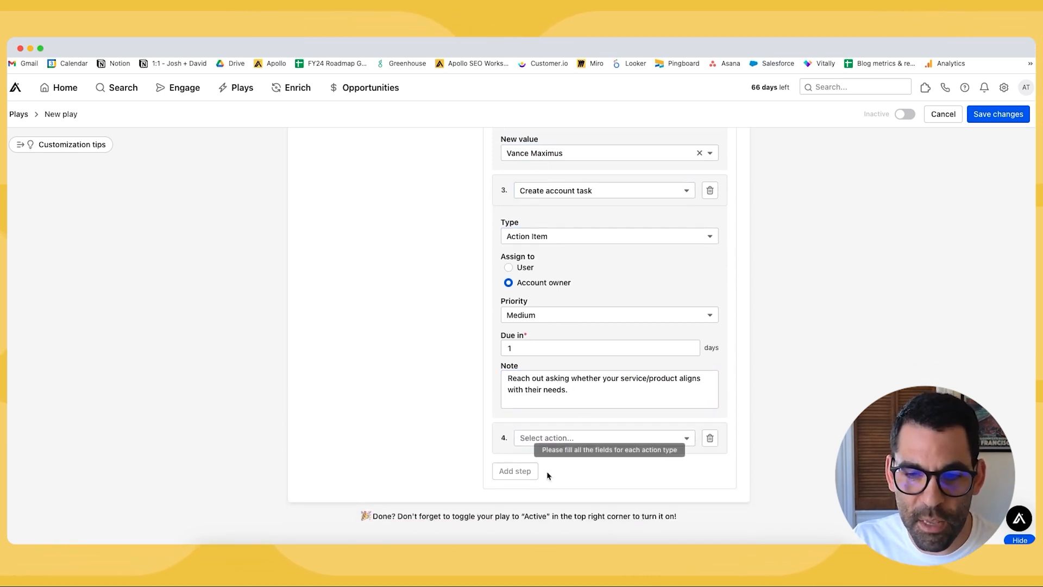
{"action": "left_click", "coordinate": [707, 439]}
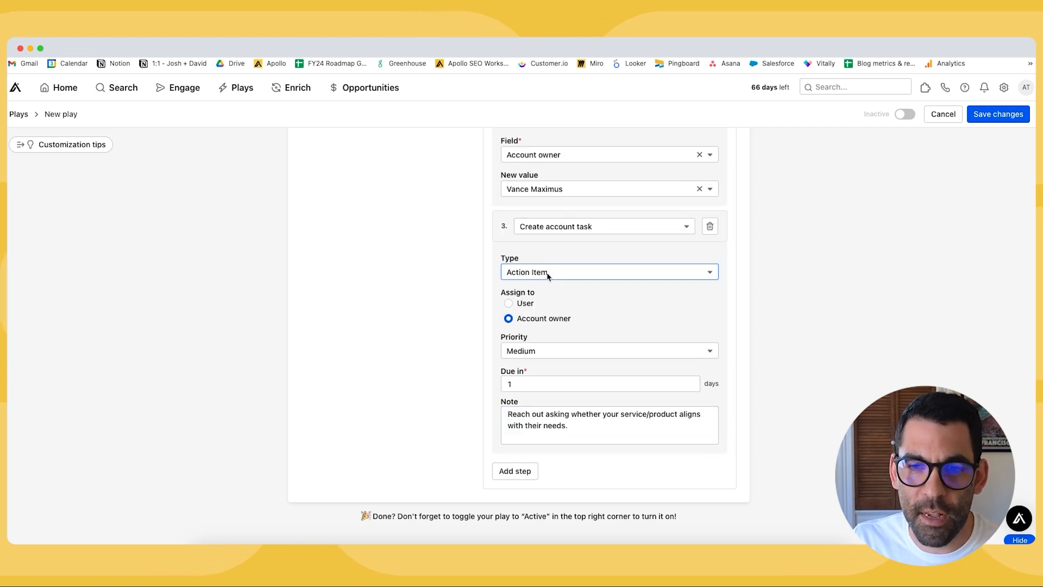
- Replace the account task's note with an instruction beginning "Go add 3 people from"
{"action": "left_click", "coordinate": [594, 426]}
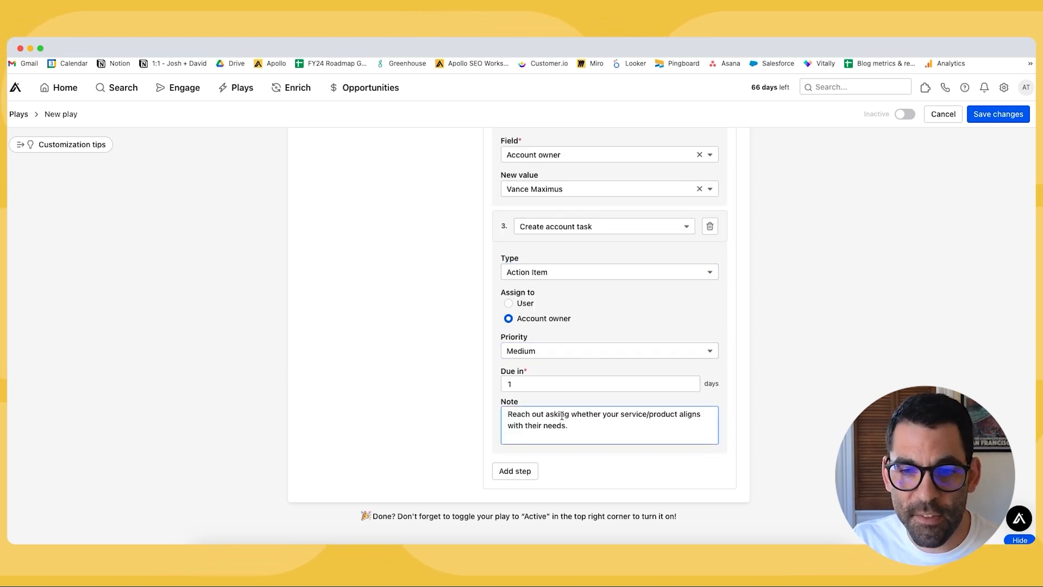
{"action": "left_click_drag", "start_coordinate": [594, 426], "coordinate": [471, 400]}
{"action": "key", "text": "BackSpace"}
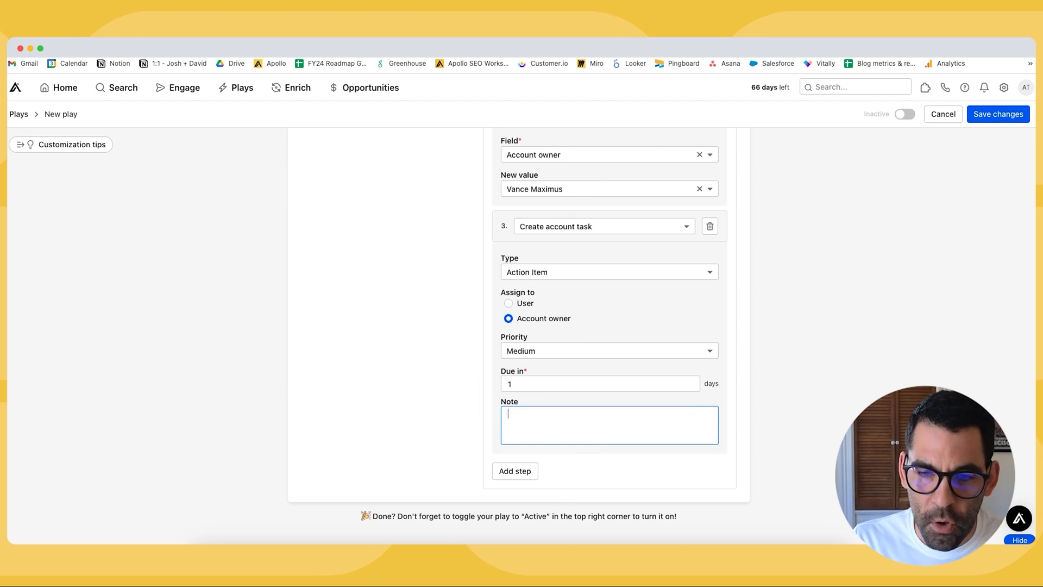
{"action": "key", "text": "BackSpace"}
{"action": "key", "text": "BackSpace"}
{"action": "key", "text": "BackSpace"}
{"action": "key", "text": "BackSpace"}
{"action": "key", "text": "BackSpace"}
{"action": "key", "text": "BackSpace"}
{"action": "key", "text": "BackSpace"}
{"action": "key", "text": "BackSpace"}
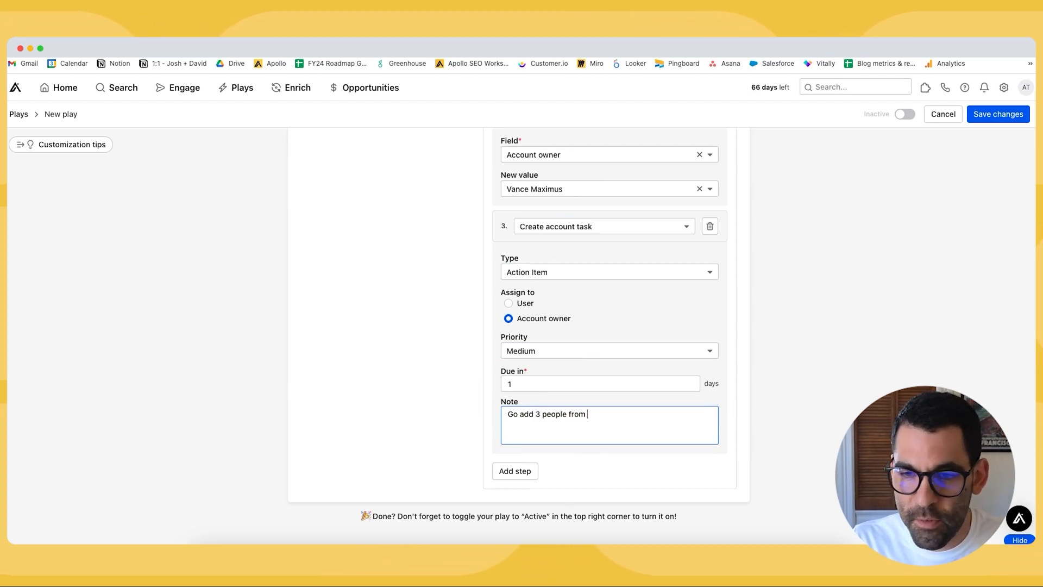
{"action": "type", "text": "seq"}
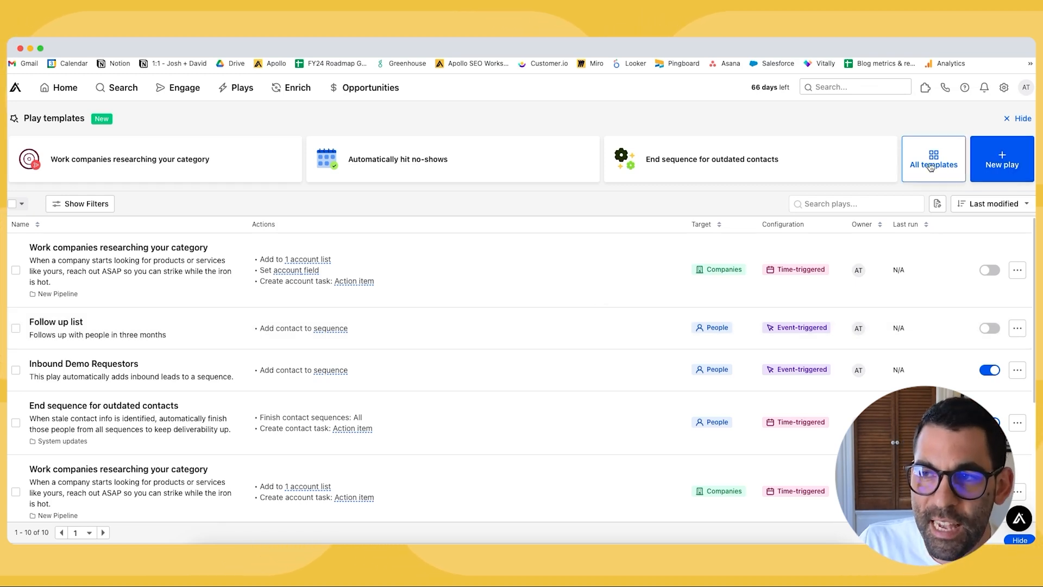
- Start a new play from scratch instead of using a template
{"action": "left_click", "coordinate": [1002, 159]}
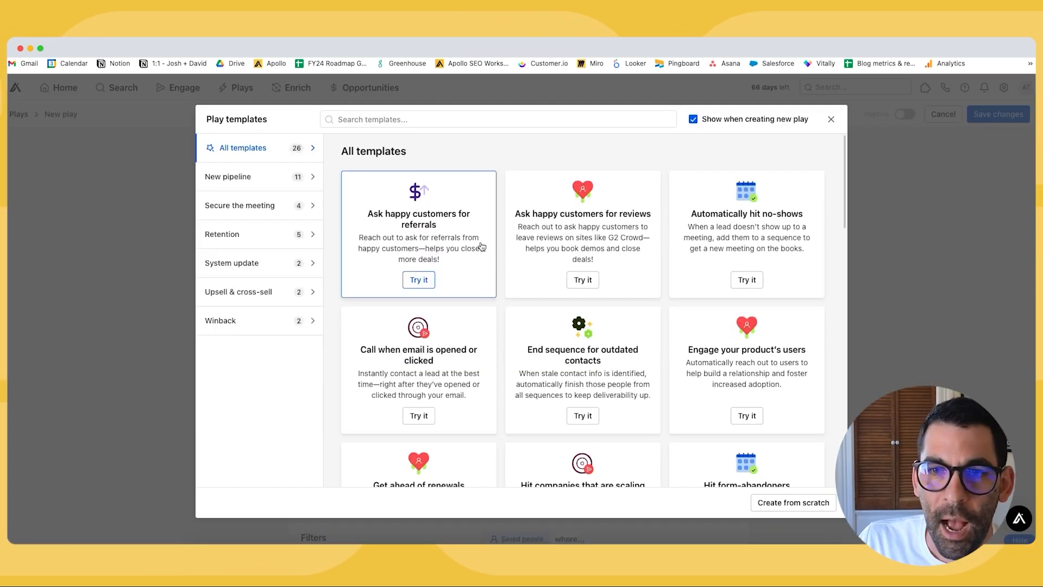
{"action": "left_click", "coordinate": [805, 501]}
{"action": "scroll", "coordinate": [396, 298], "scroll_direction": "down", "scroll_amount": 5}
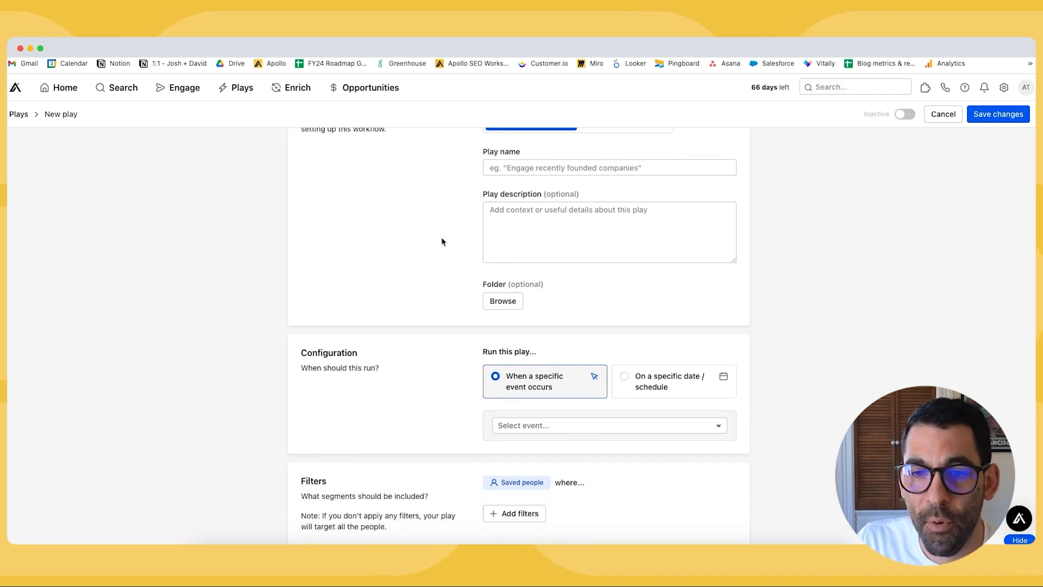
{"action": "left_click", "coordinate": [521, 319]}
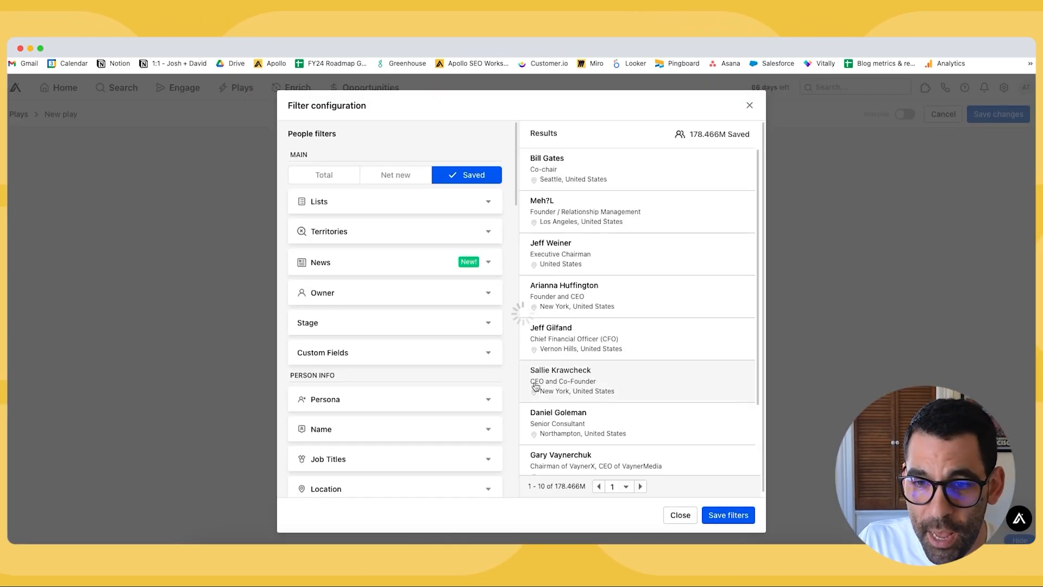
{"action": "scroll", "coordinate": [386, 168], "scroll_direction": "down", "scroll_amount": 1}
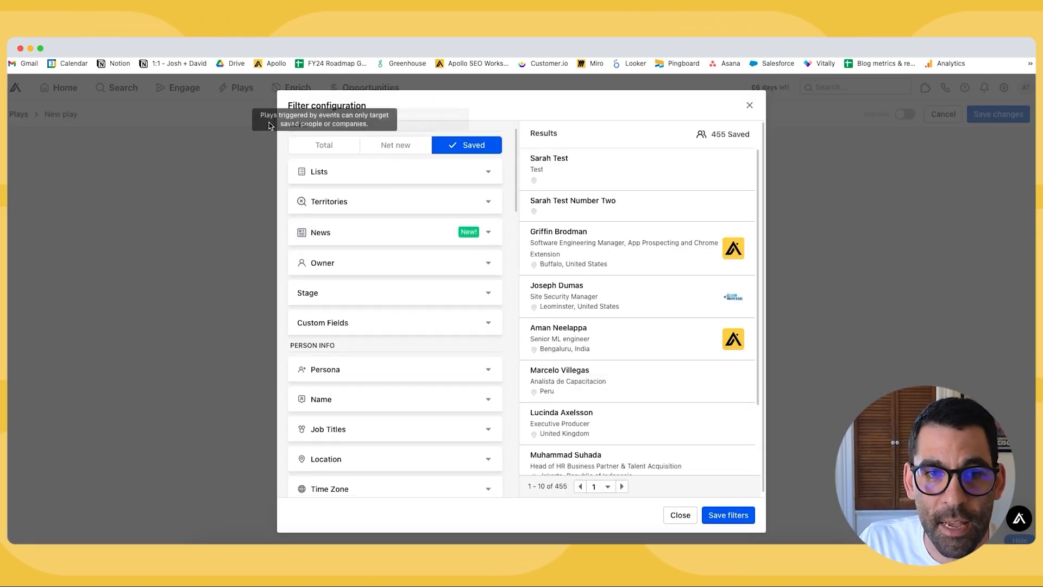
{"action": "left_click", "coordinate": [202, 210]}
{"action": "scroll", "coordinate": [614, 280], "scroll_direction": "up", "scroll_amount": 1}
{"action": "scroll", "coordinate": [614, 280], "scroll_direction": "up", "scroll_amount": 5}
{"action": "scroll", "coordinate": [560, 324], "scroll_direction": "down", "scroll_amount": 4}
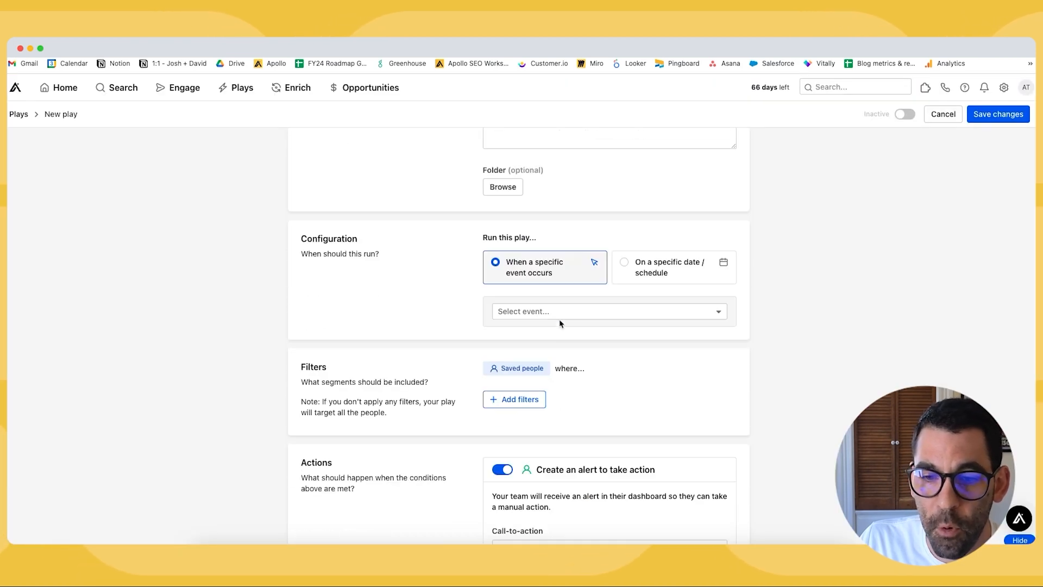
- Filter the new play's saved people by the New Persona Example persona only and save the filters
{"action": "left_click", "coordinate": [513, 398]}
{"action": "scroll", "coordinate": [405, 243], "scroll_direction": "down", "scroll_amount": 1}
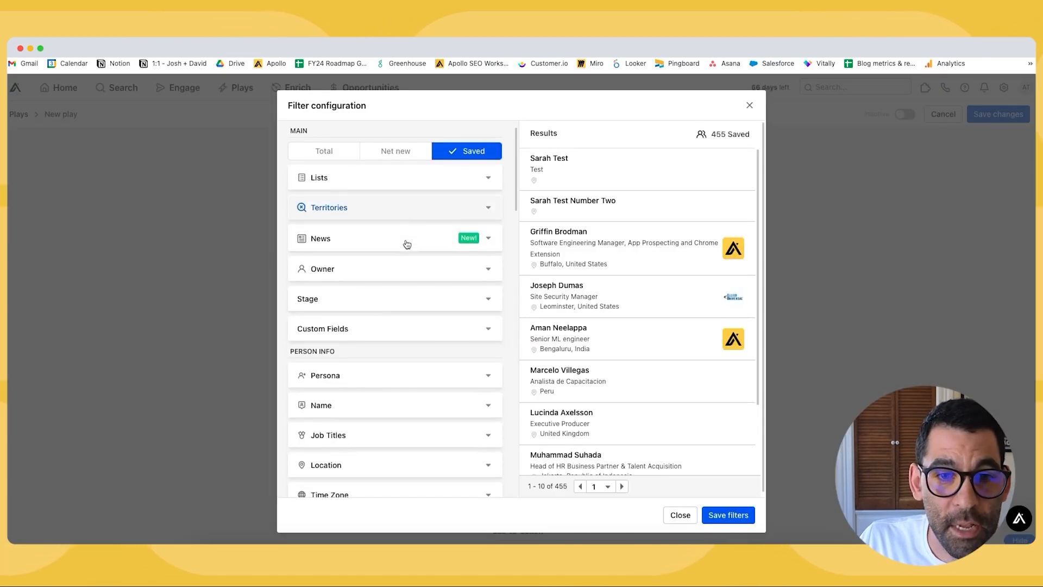
{"action": "scroll", "coordinate": [396, 242], "scroll_direction": "down", "scroll_amount": 4}
{"action": "left_click", "coordinate": [359, 260]}
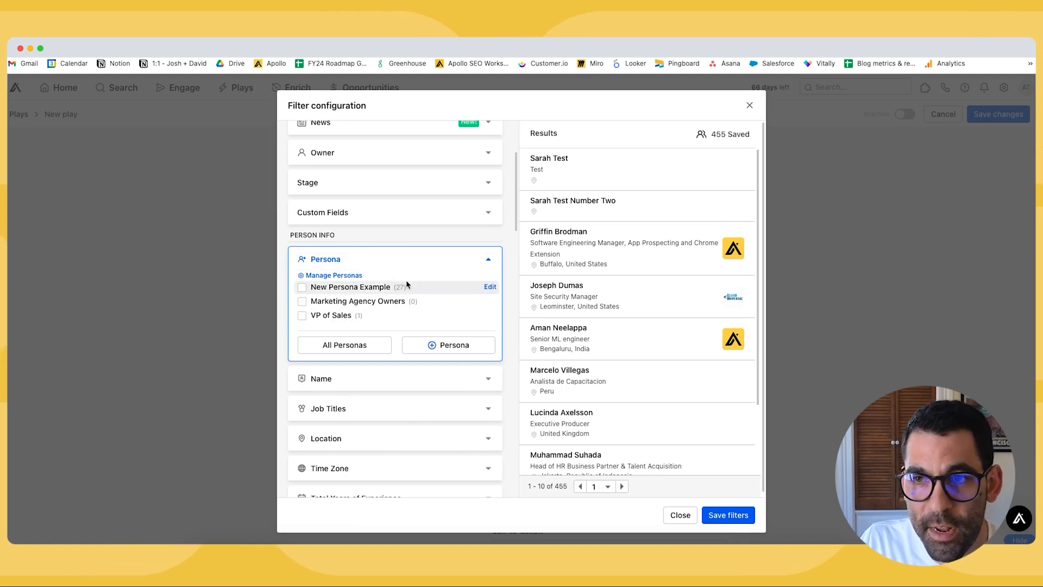
{"action": "left_click", "coordinate": [302, 302]}
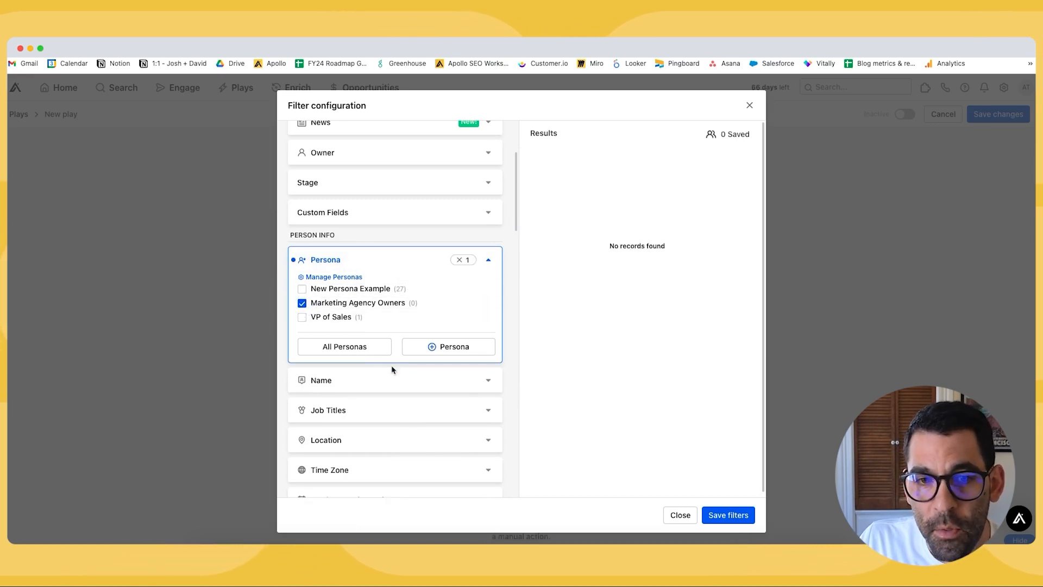
{"action": "left_click", "coordinate": [330, 291]}
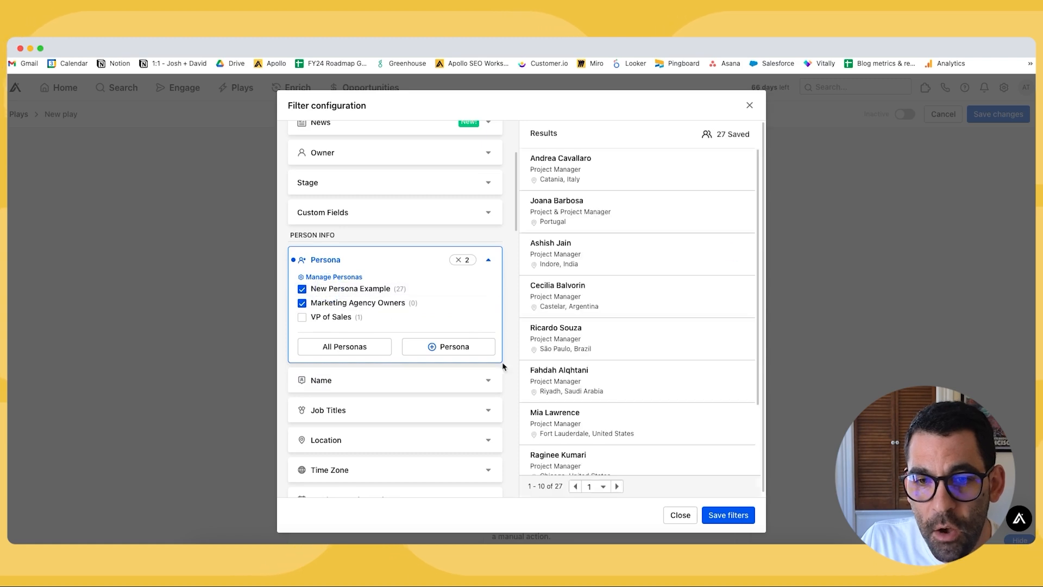
{"action": "left_click", "coordinate": [302, 303]}
{"action": "scroll", "coordinate": [391, 303], "scroll_direction": "up", "scroll_amount": 1}
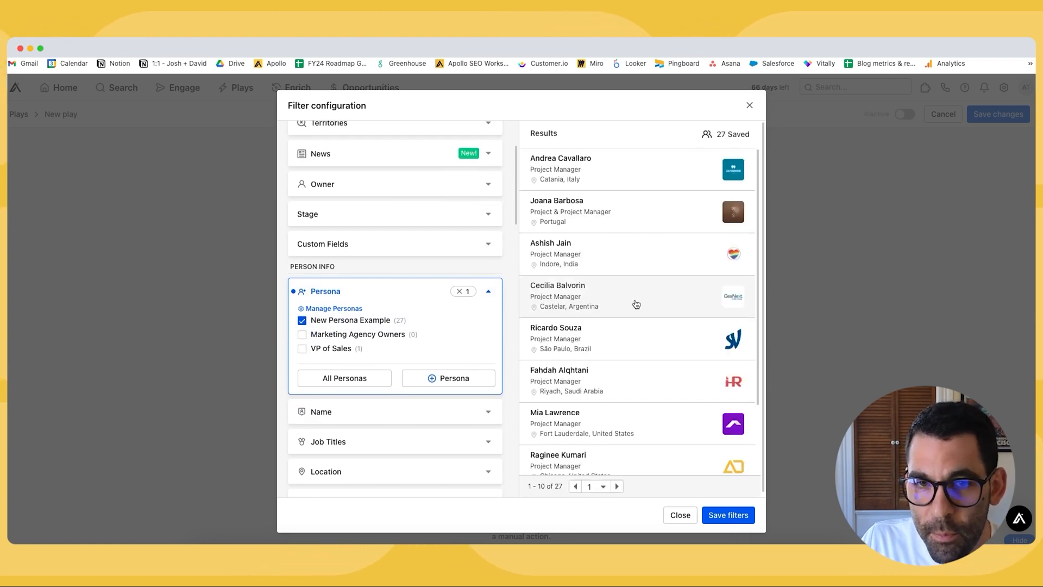
{"action": "scroll", "coordinate": [426, 257], "scroll_direction": "up", "scroll_amount": 4}
{"action": "scroll", "coordinate": [447, 225], "scroll_direction": "down", "scroll_amount": 10}
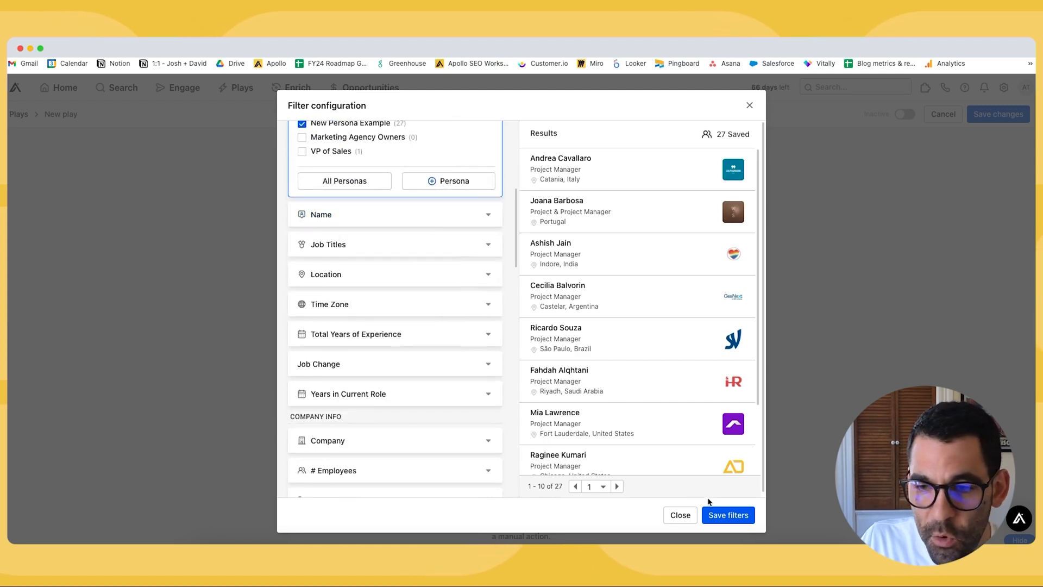
{"action": "left_click", "coordinate": [728, 515]}
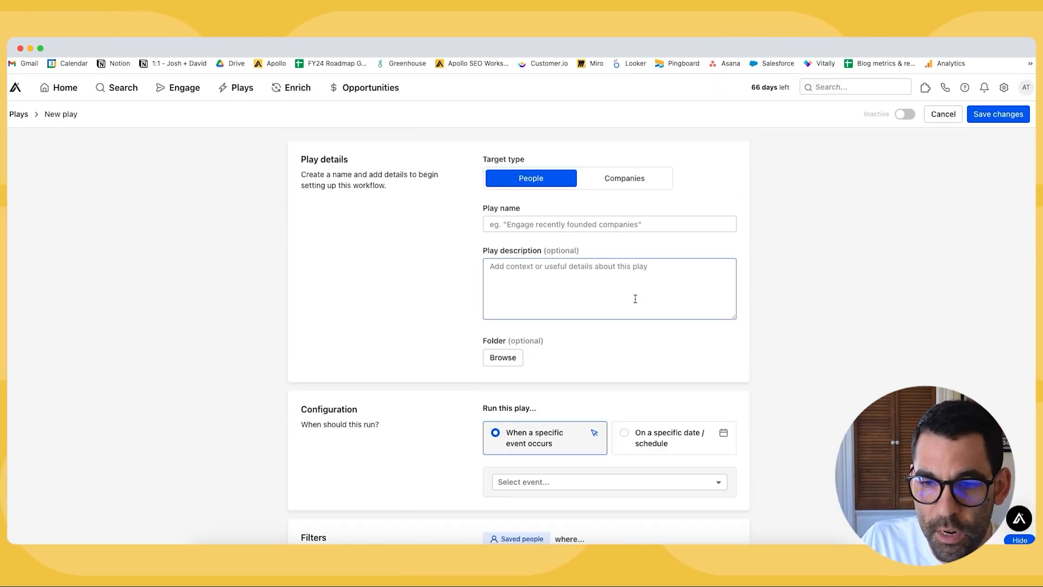
- Configure the play to run on a specific date or schedule, repeating every 1 week on Monday
{"action": "scroll", "coordinate": [551, 304], "scroll_direction": "down", "scroll_amount": 4}
{"action": "left_click", "coordinate": [673, 248]}
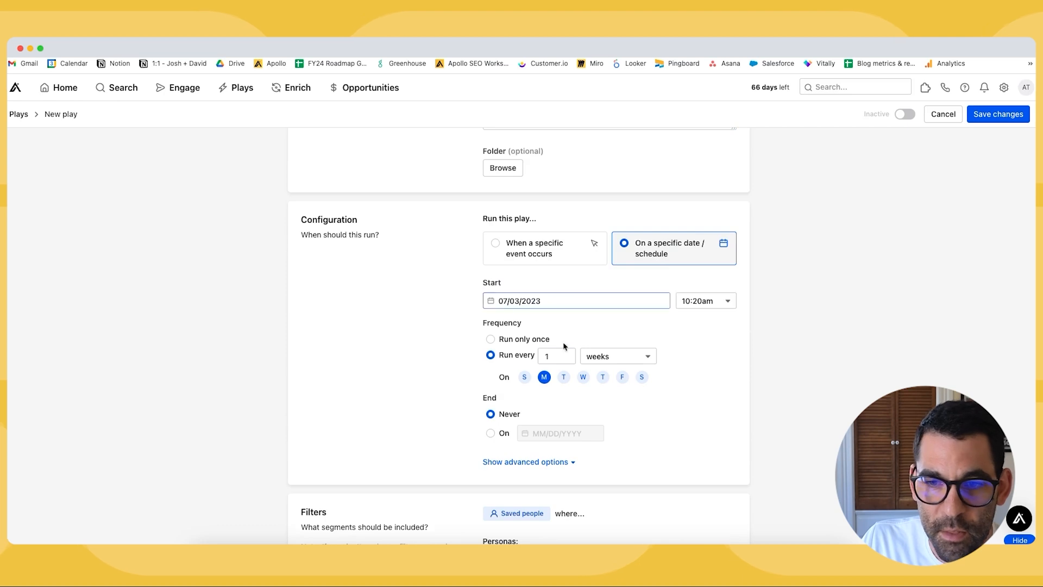
{"action": "left_click", "coordinate": [490, 339]}
{"action": "left_click", "coordinate": [491, 355]}
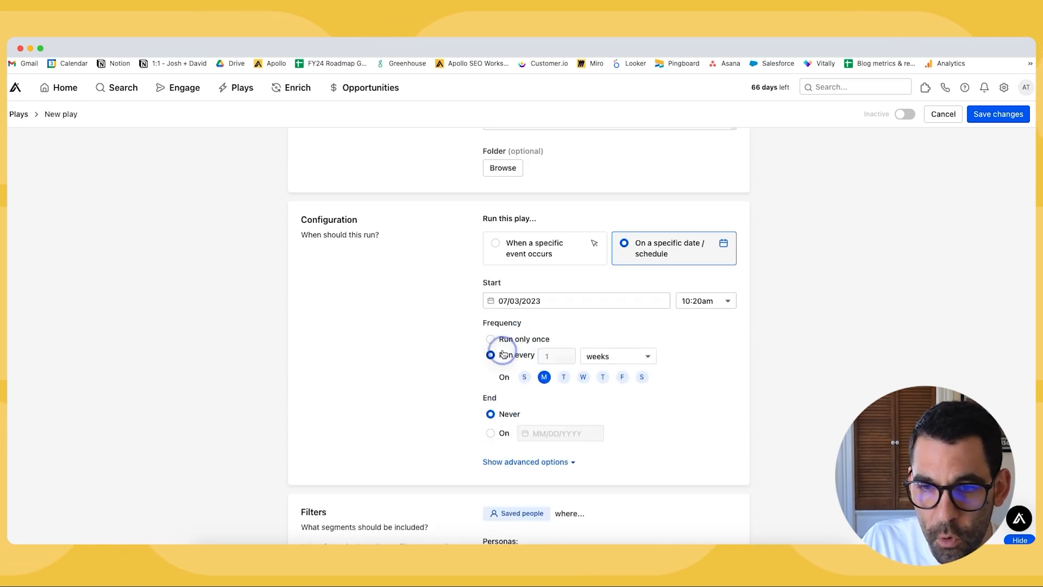
- Set the play's first automated action to Add to contact lists, using the New Leads list
{"action": "scroll", "coordinate": [541, 320], "scroll_direction": "down", "scroll_amount": 6}
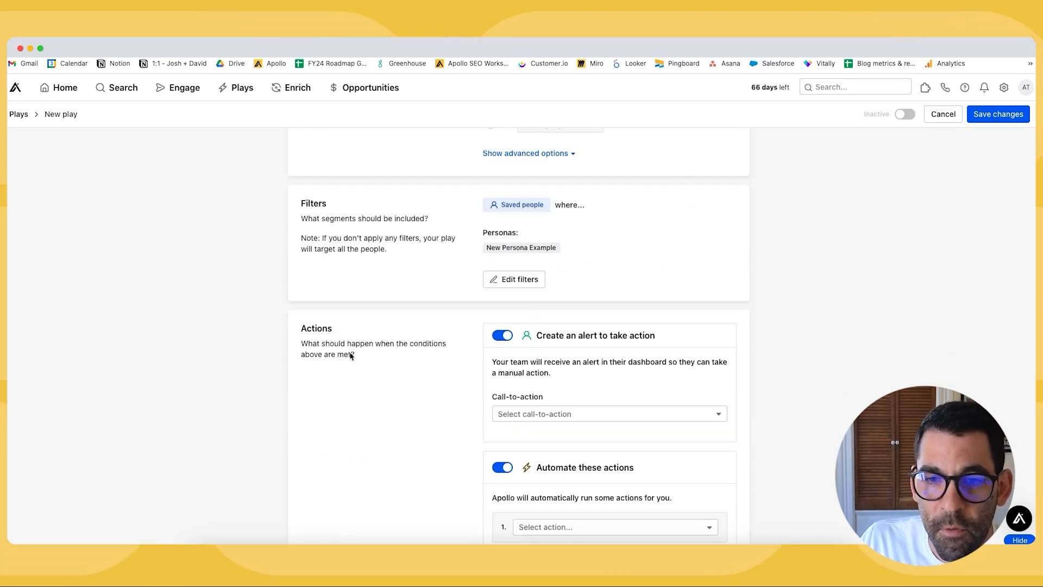
{"action": "left_click_drag", "start_coordinate": [421, 220], "coordinate": [594, 268]}
{"action": "left_click", "coordinate": [605, 263]}
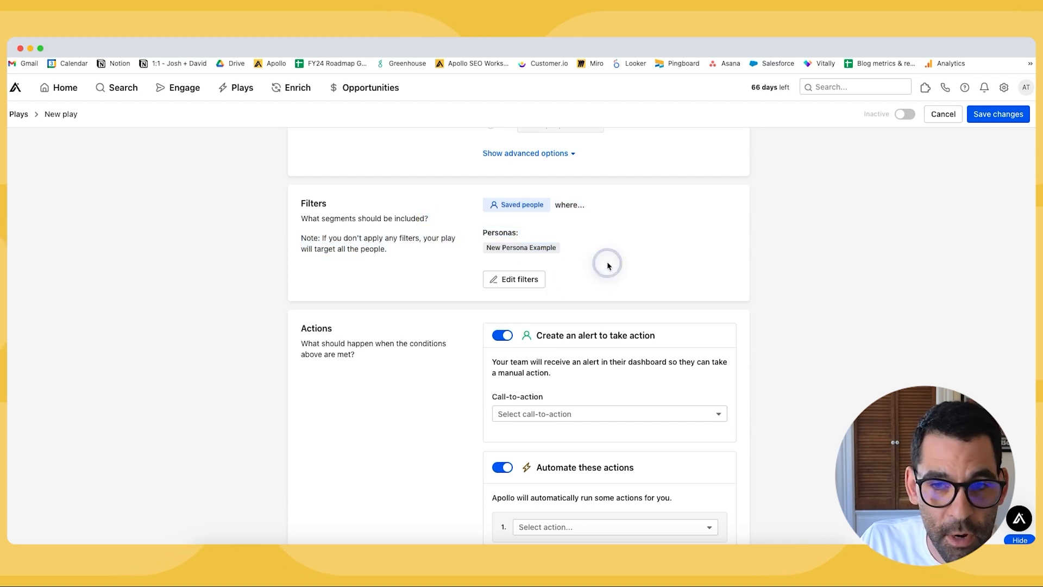
{"action": "scroll", "coordinate": [559, 252], "scroll_direction": "down", "scroll_amount": 3}
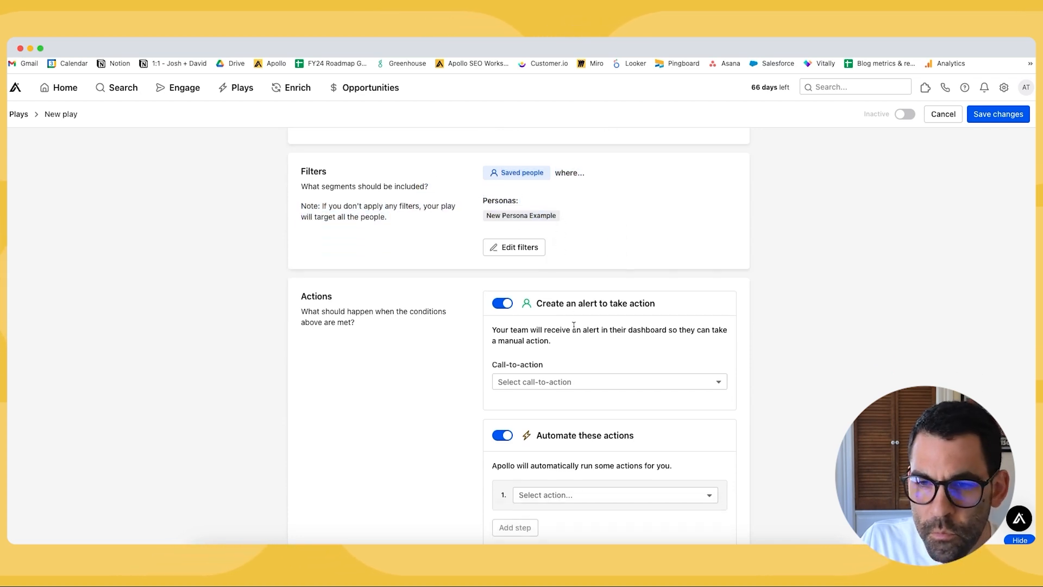
{"action": "left_click", "coordinate": [554, 445]}
{"action": "scroll", "coordinate": [598, 364], "scroll_direction": "down", "scroll_amount": 3}
{"action": "left_click", "coordinate": [598, 349]}
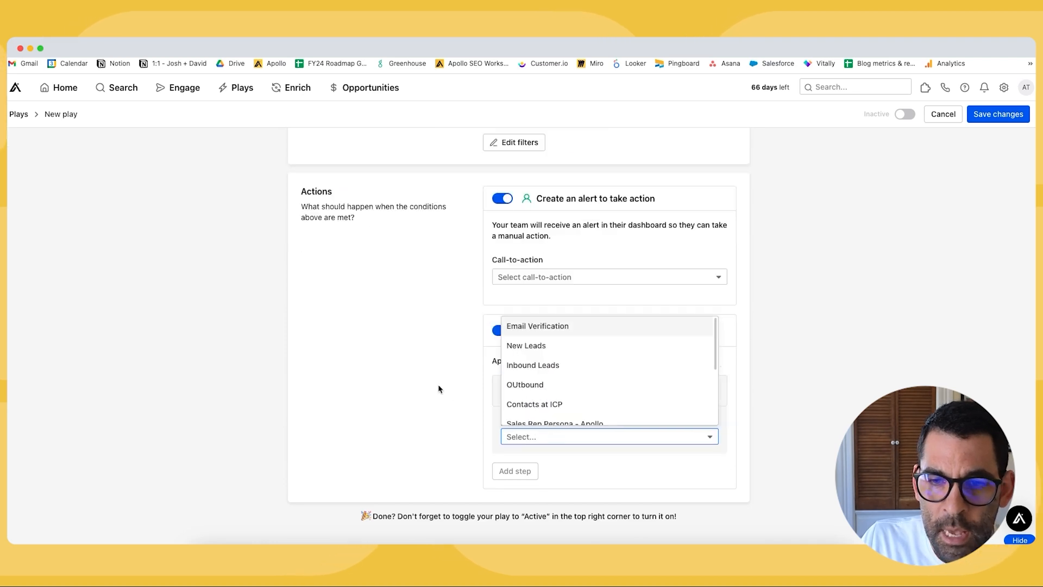
{"action": "left_click", "coordinate": [564, 352]}
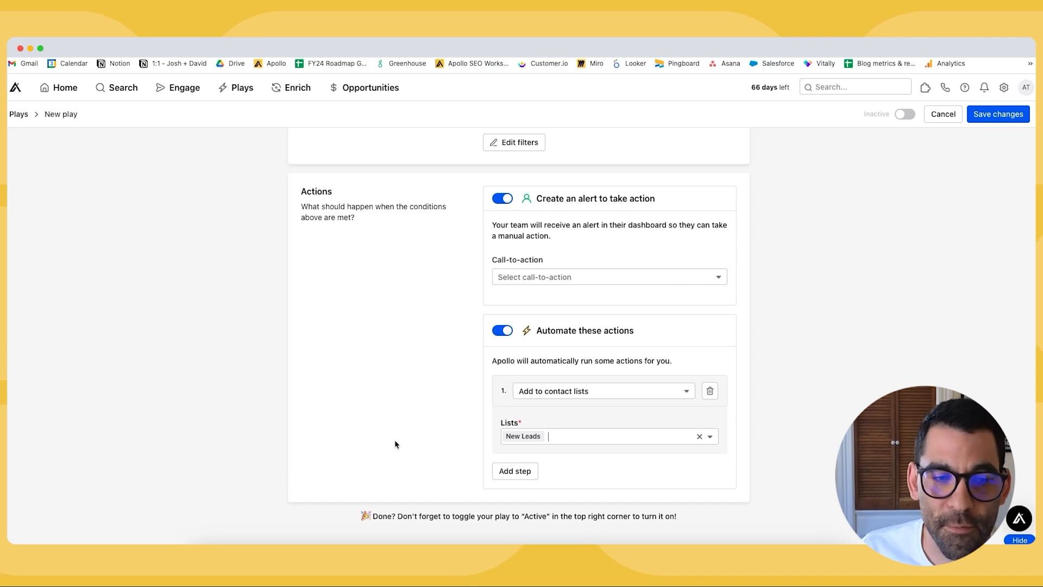
- Add a second automated action that adds contacts to the Inbound Lead Sequence, and try to save the play
{"action": "left_click", "coordinate": [501, 471]}
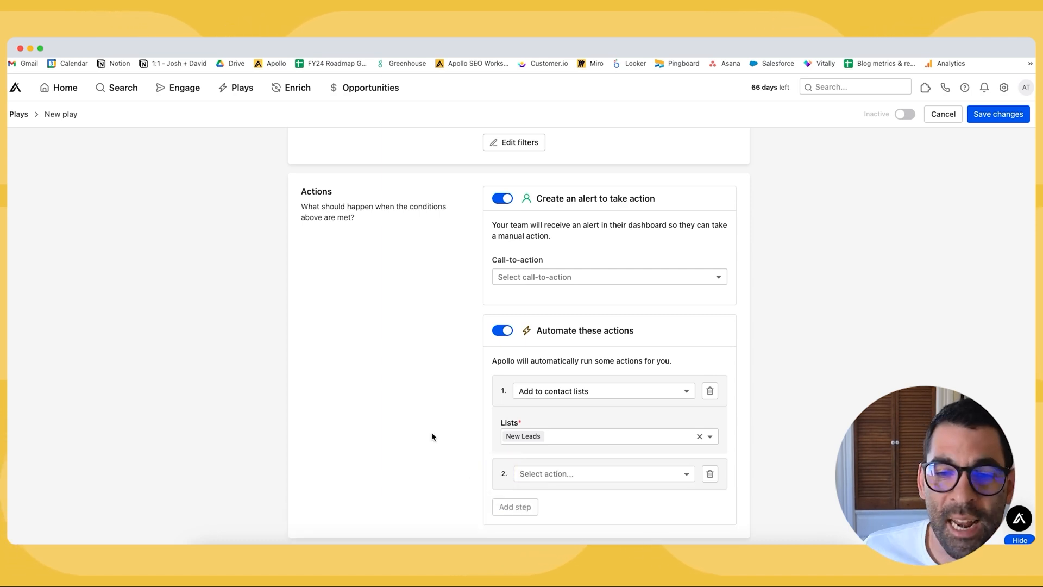
{"action": "scroll", "coordinate": [542, 387], "scroll_direction": "down", "scroll_amount": 1}
{"action": "left_click", "coordinate": [563, 445]}
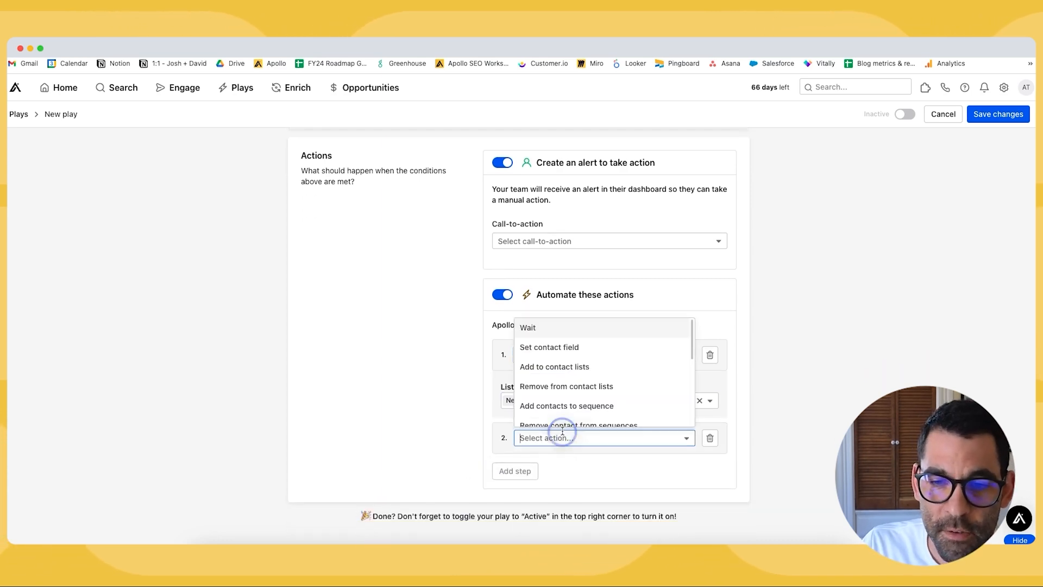
{"action": "scroll", "coordinate": [611, 351], "scroll_direction": "down", "scroll_amount": 2}
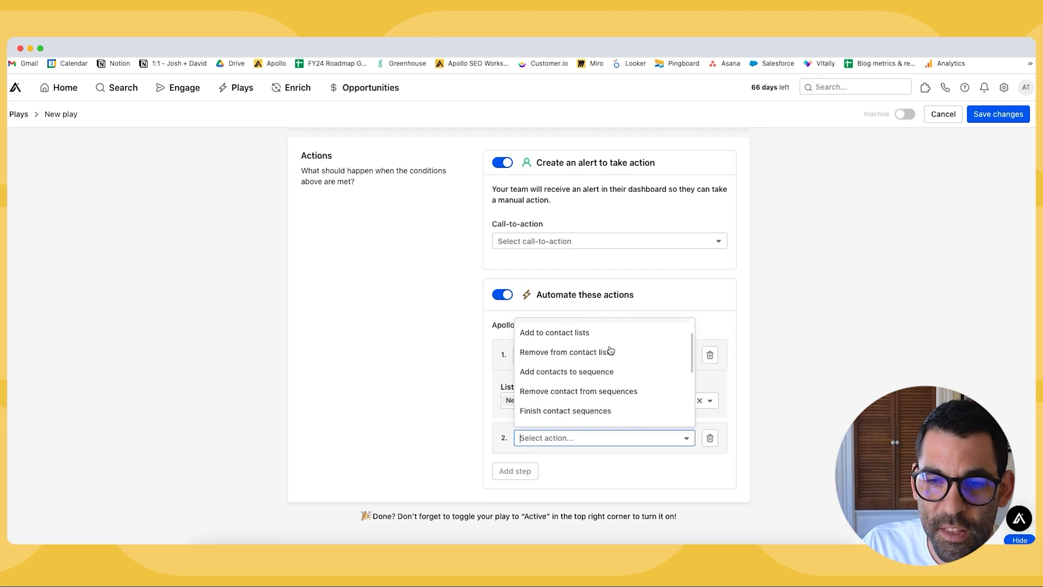
{"action": "left_click", "coordinate": [583, 369]}
{"action": "scroll", "coordinate": [421, 375], "scroll_direction": "down", "scroll_amount": 3}
{"action": "left_click", "coordinate": [552, 321]}
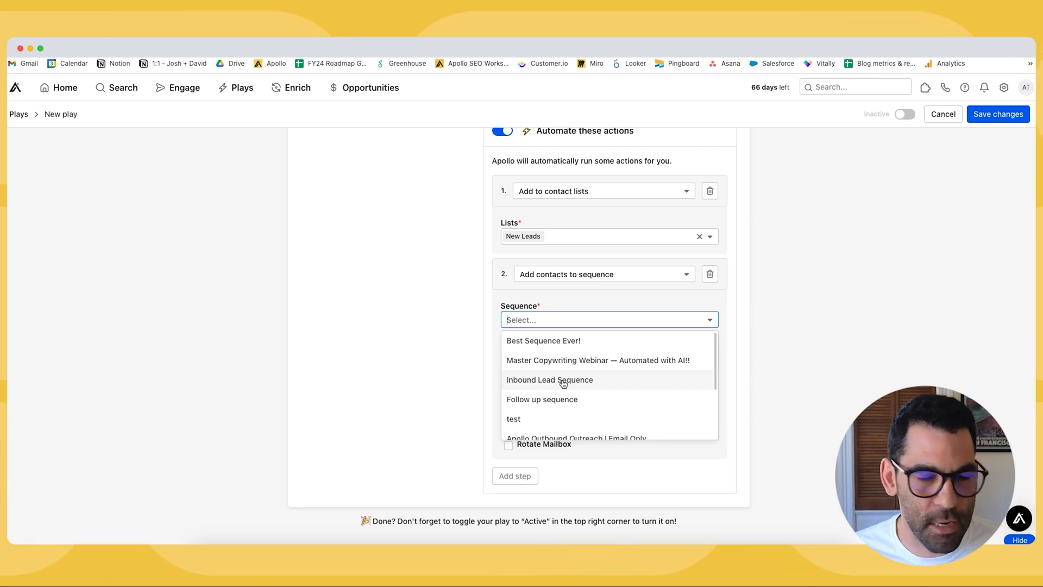
{"action": "left_click", "coordinate": [597, 380]}
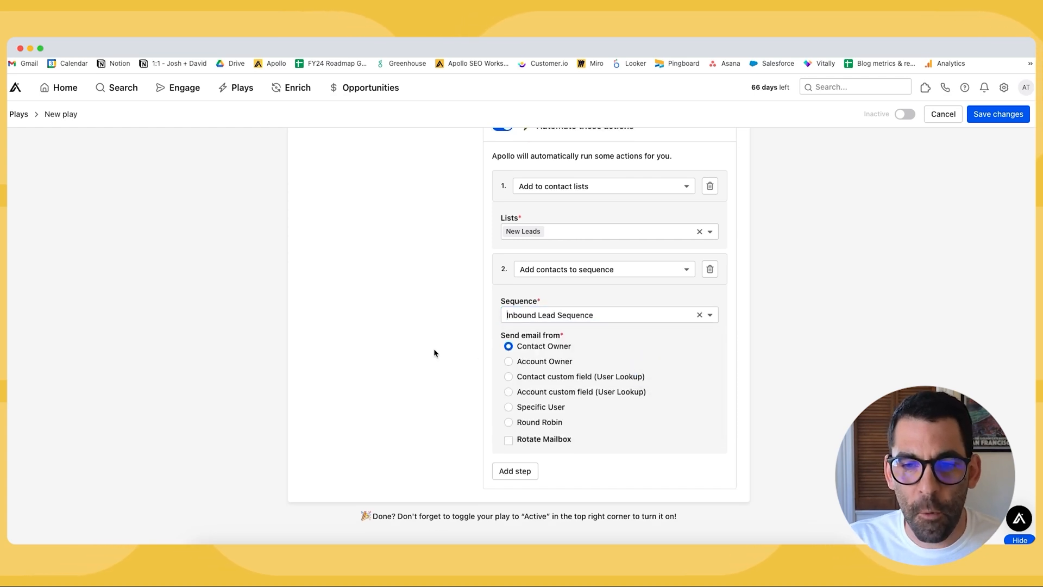
{"action": "left_click", "coordinate": [1008, 115]}
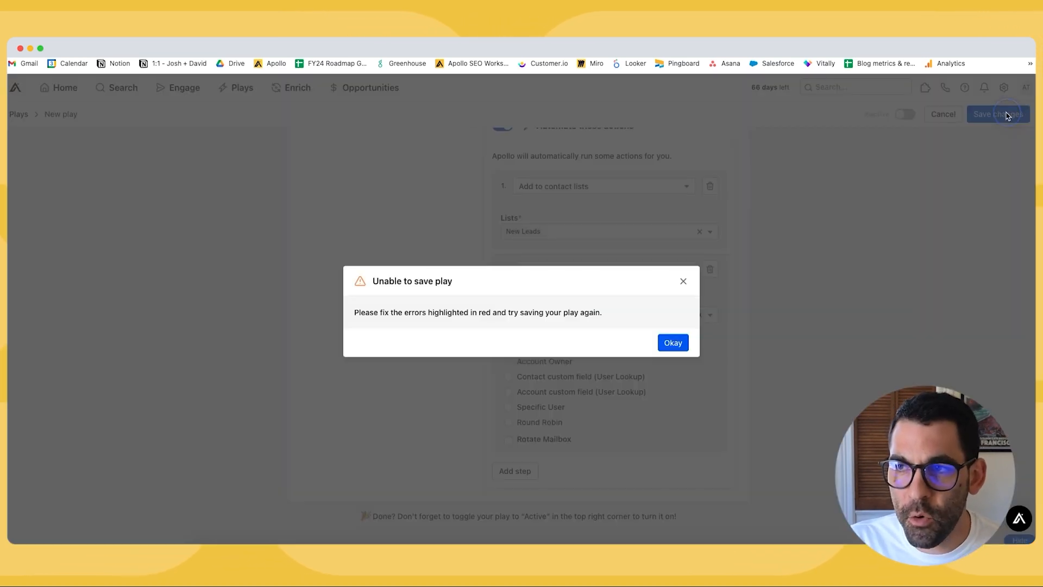
{"action": "left_click", "coordinate": [684, 280]}
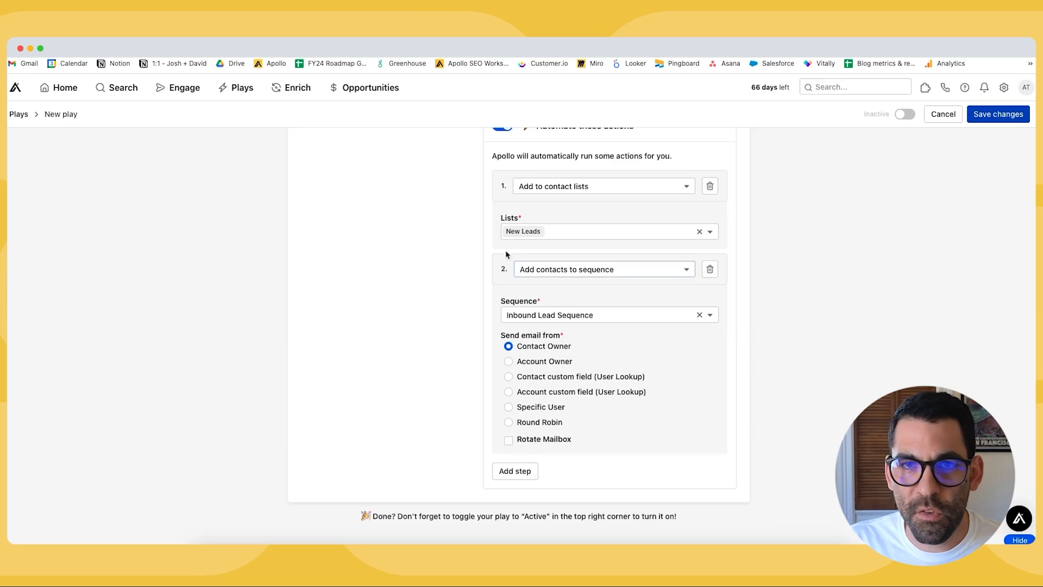